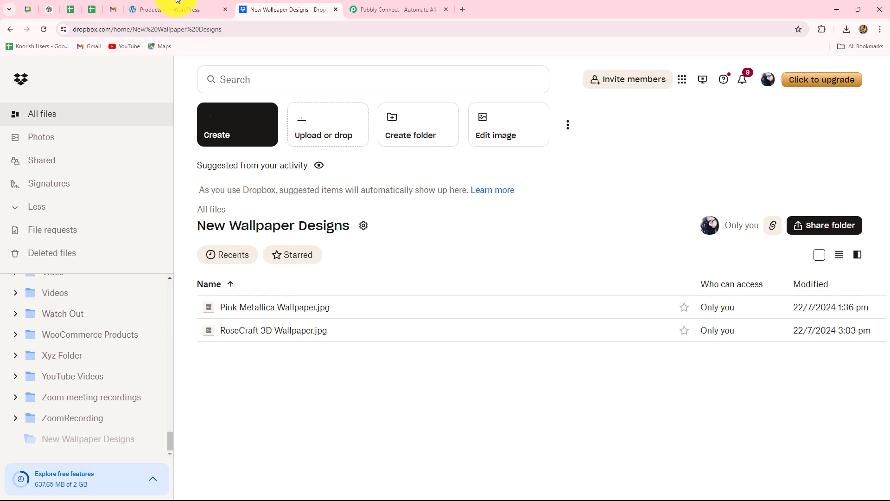
Review the New Wallpaper Designs folder in Dropbox and the WooCommerce product list in WordPress.
{"action": "left_click", "coordinate": [183, 12]}
{"action": "left_click", "coordinate": [274, 7]}
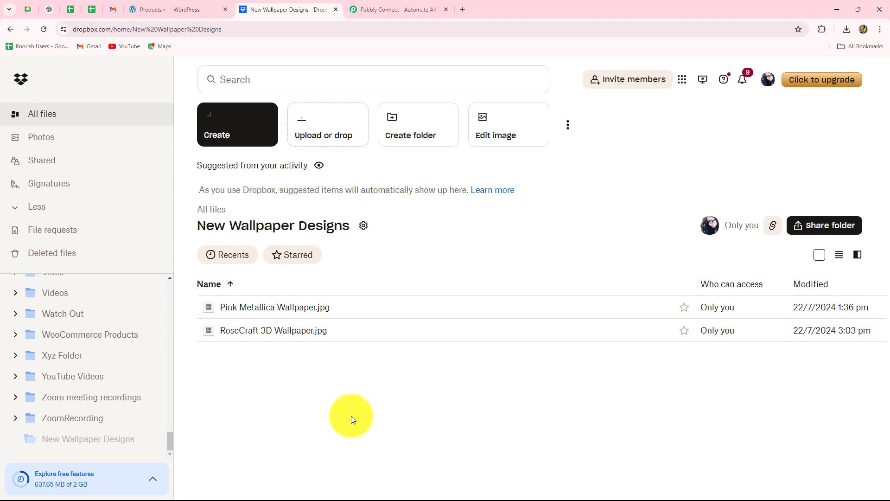
{"action": "left_click", "coordinate": [179, 9]}
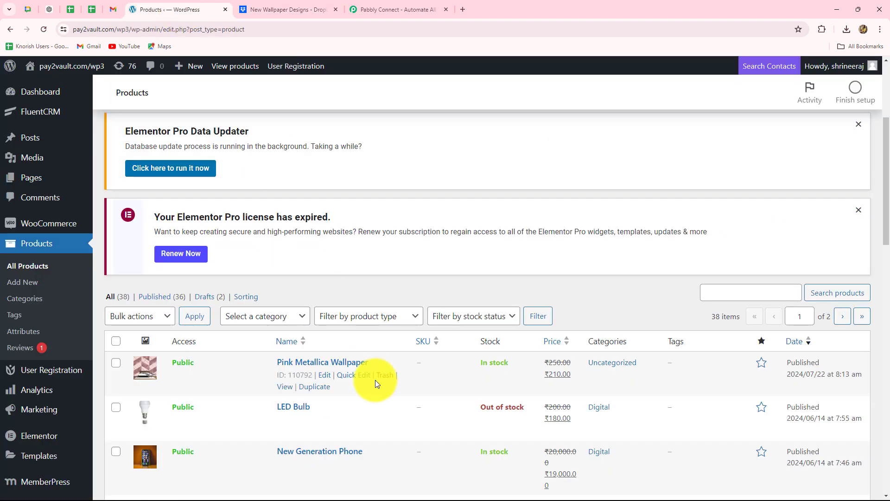
{"action": "scroll", "coordinate": [375, 383], "scroll_direction": "down", "scroll_amount": 5}
{"action": "scroll", "coordinate": [373, 377], "scroll_direction": "up", "scroll_amount": 3}
{"action": "left_click", "coordinate": [297, 8]}
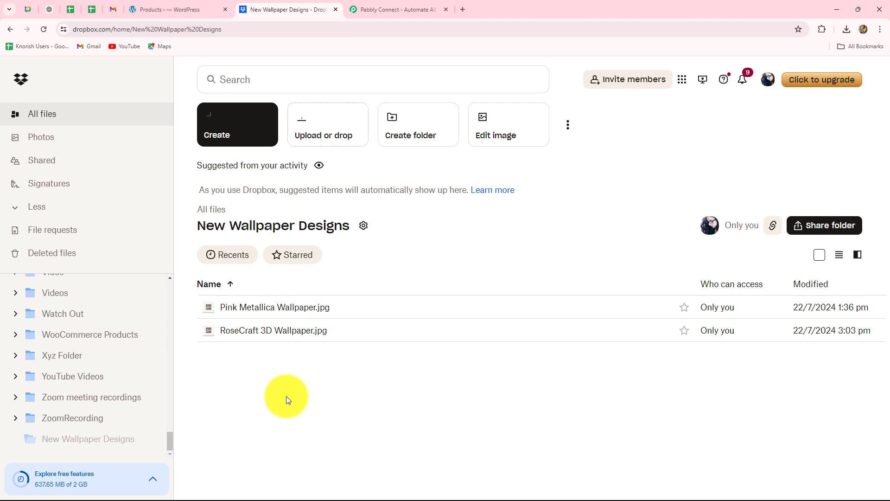
{"action": "left_click", "coordinate": [157, 9]}
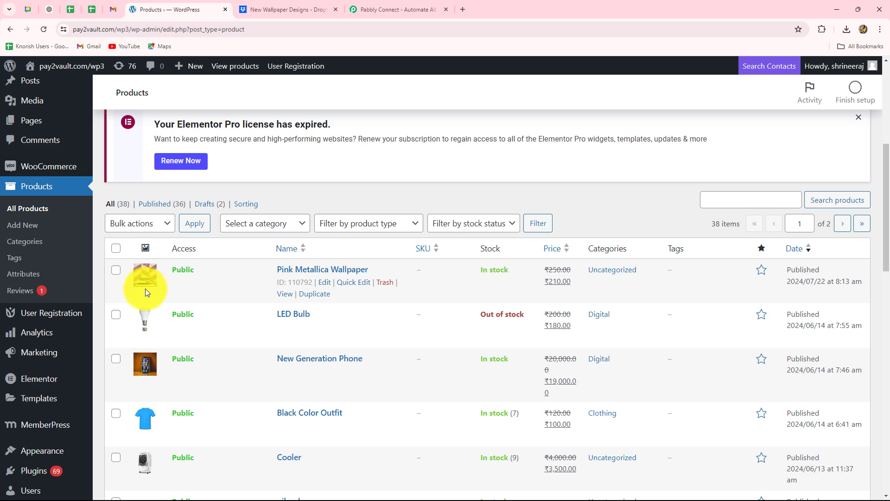
{"action": "left_click", "coordinate": [388, 16]}
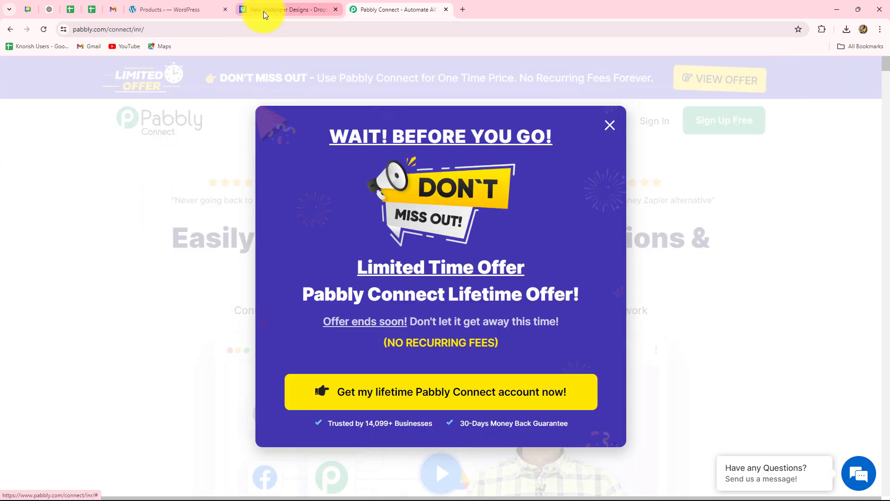
{"action": "left_click", "coordinate": [264, 10]}
{"action": "left_click", "coordinate": [163, 6]}
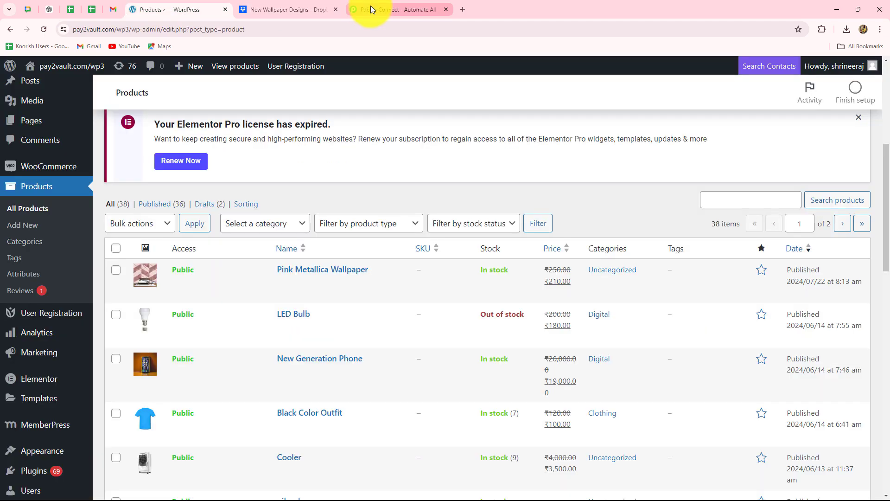
Switch to the Pabbly Connect website, dismiss the limited-time offer and sign in to the account.
{"action": "left_click", "coordinate": [371, 6]}
{"action": "left_click", "coordinate": [616, 135]}
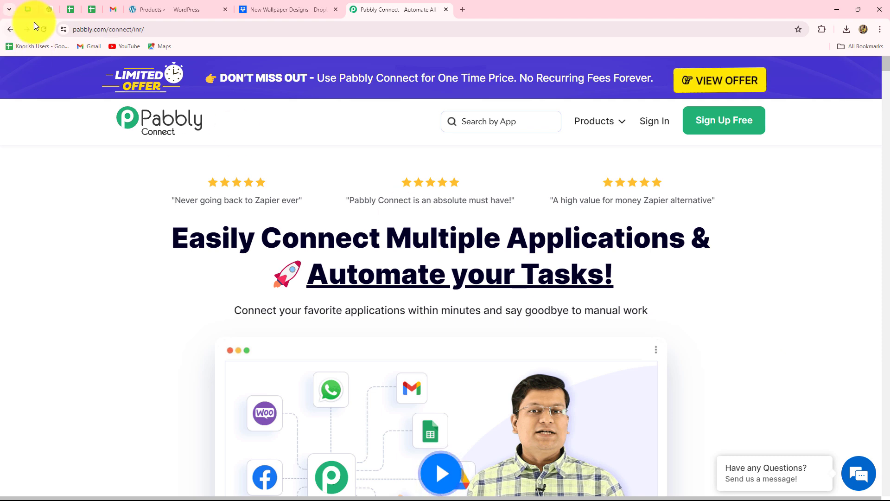
{"action": "left_click_drag", "start_coordinate": [75, 30], "coordinate": [189, 33]}
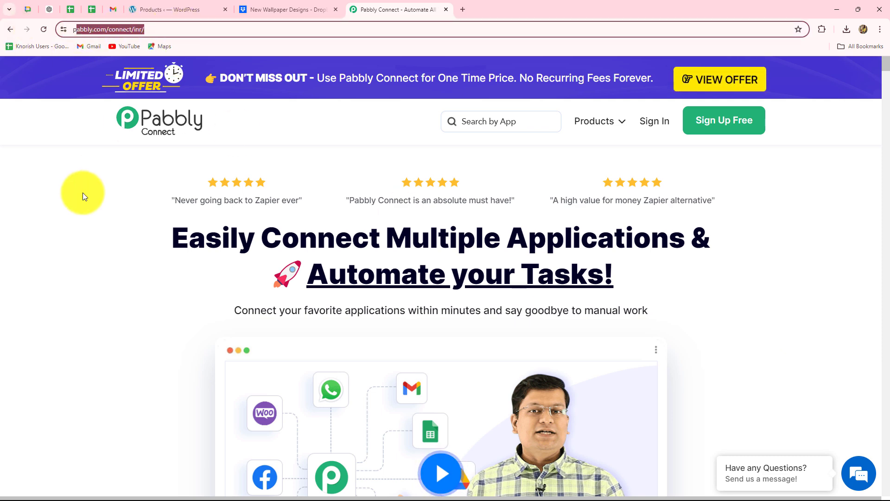
{"action": "left_click", "coordinate": [88, 207]}
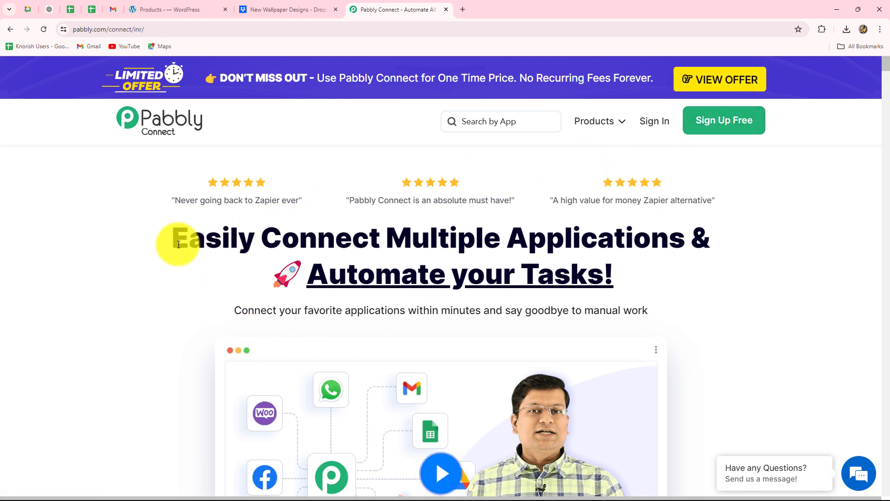
{"action": "left_click_drag", "start_coordinate": [175, 246], "coordinate": [712, 274]}
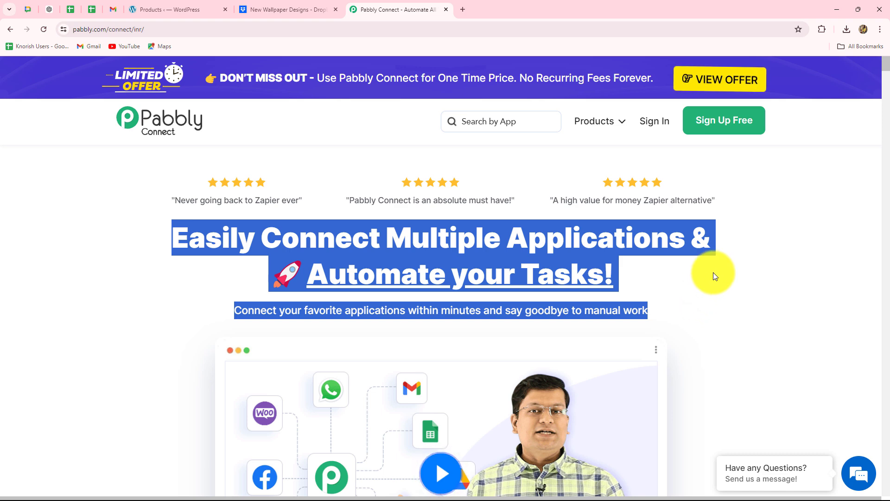
{"action": "left_click", "coordinate": [714, 271]}
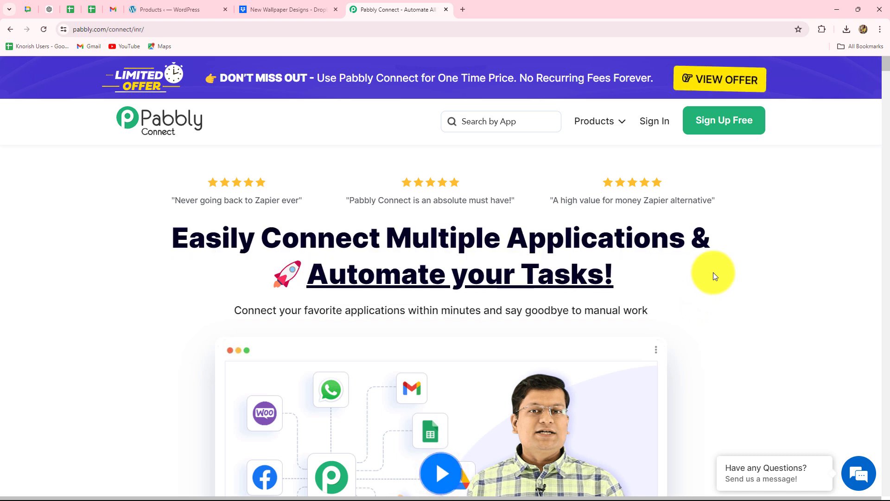
{"action": "left_click", "coordinate": [654, 121]}
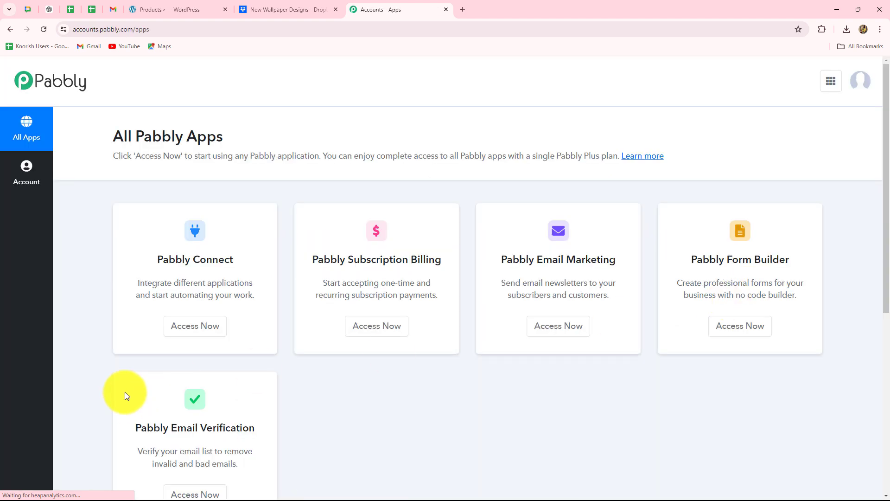
Access Pabbly Connect from the list of all Pabbly apps.
{"action": "scroll", "coordinate": [263, 426], "scroll_direction": "down", "scroll_amount": 2}
{"action": "scroll", "coordinate": [263, 425], "scroll_direction": "down", "scroll_amount": 1}
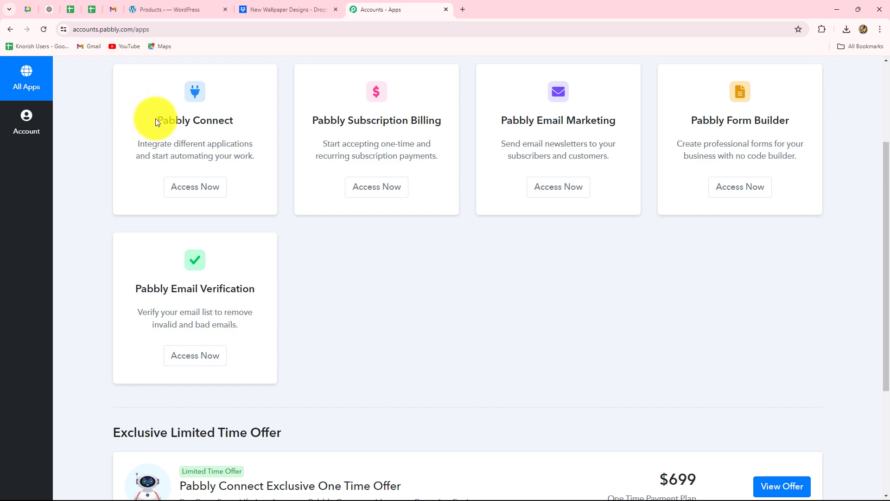
{"action": "left_click_drag", "start_coordinate": [156, 120], "coordinate": [281, 135]}
{"action": "left_click", "coordinate": [210, 188]}
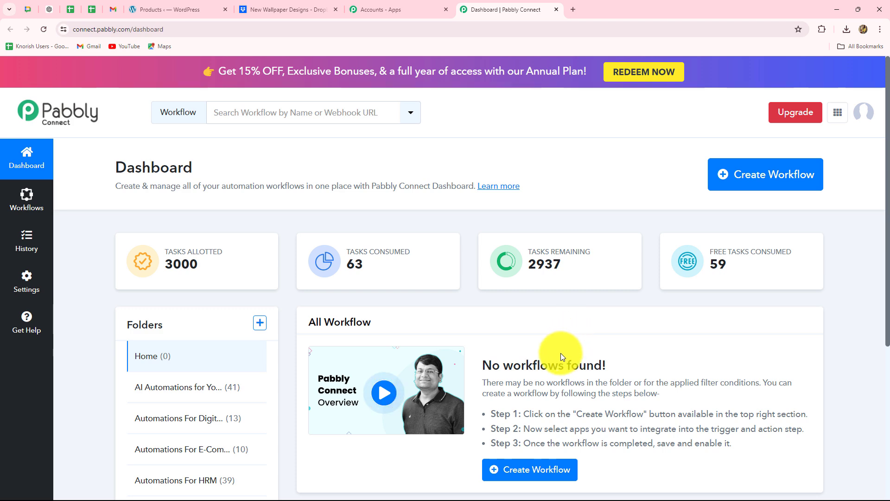
Start a new workflow from the dashboard and name it "Directly Upload Images from Dropbox to WooCommerce".
{"action": "scroll", "coordinate": [561, 354], "scroll_direction": "down", "scroll_amount": 3}
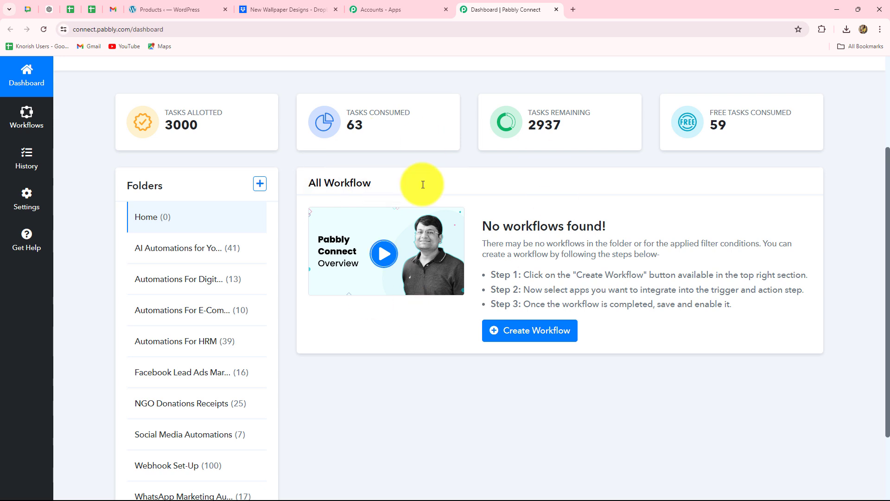
{"action": "scroll", "coordinate": [617, 357], "scroll_direction": "down", "scroll_amount": 2}
{"action": "scroll", "coordinate": [616, 359], "scroll_direction": "down", "scroll_amount": 1}
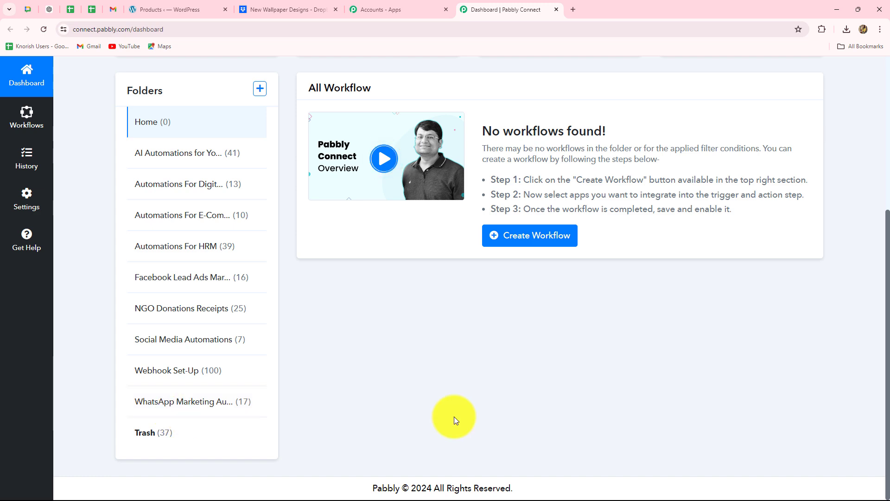
{"action": "scroll", "coordinate": [594, 238], "scroll_direction": "up", "scroll_amount": 5}
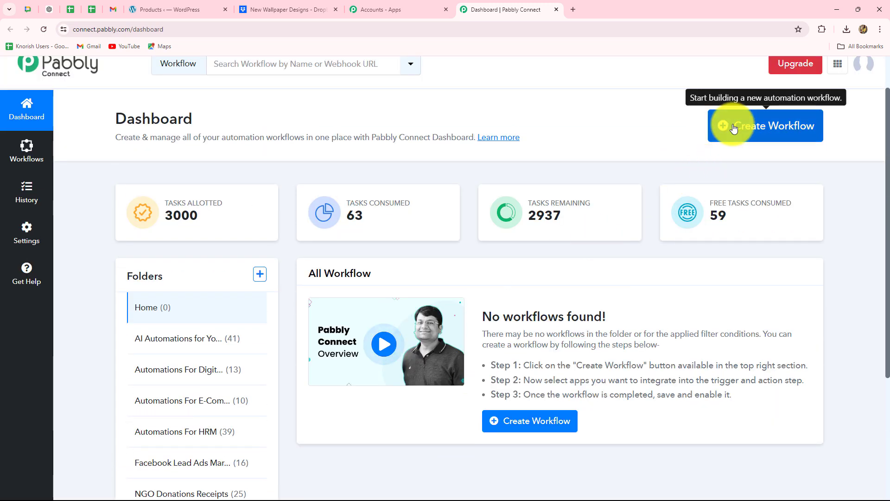
{"action": "left_click", "coordinate": [759, 134]}
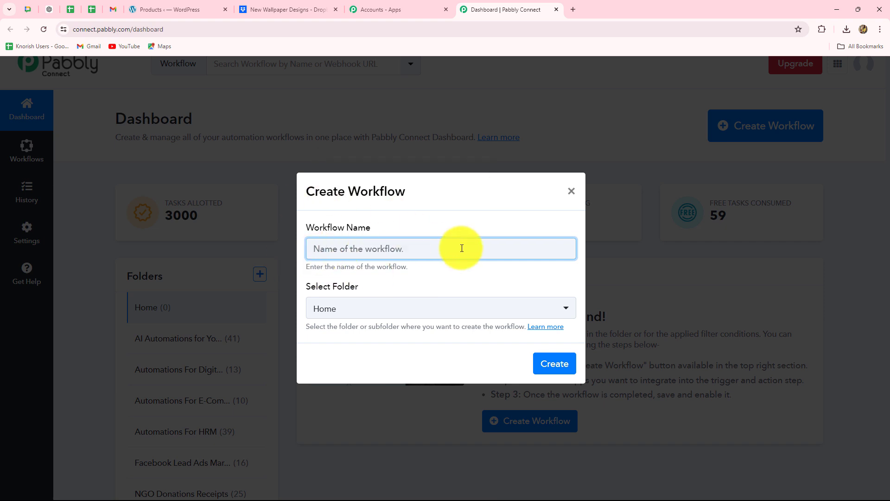
{"action": "type", "text": "Directly Upload Images from Dropbox to WooCommerce"}
{"action": "left_click", "coordinate": [391, 288]}
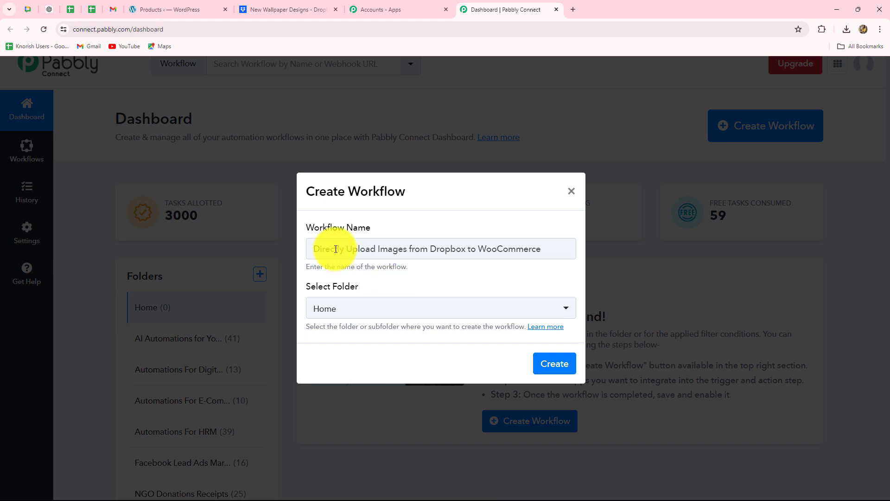
Assign the workflow to the "Automations For E-Commerce Store" folder and create it.
{"action": "left_click", "coordinate": [442, 308]}
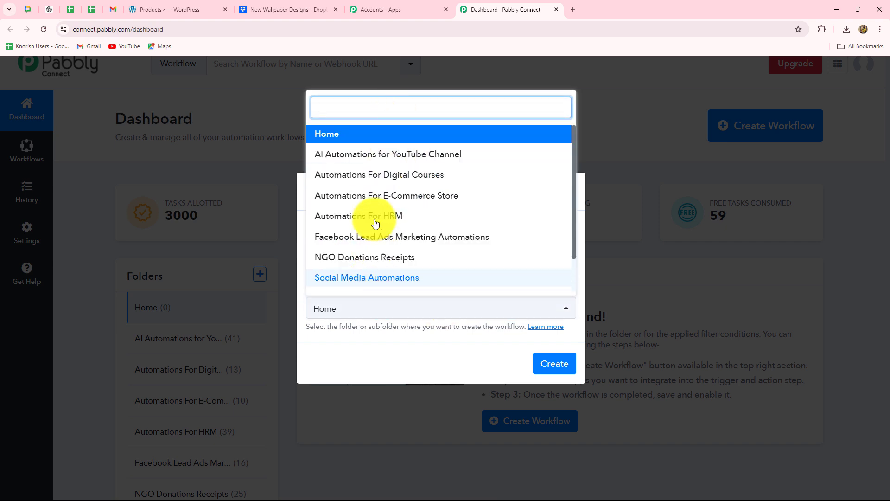
{"action": "scroll", "coordinate": [368, 244], "scroll_direction": "down", "scroll_amount": 1}
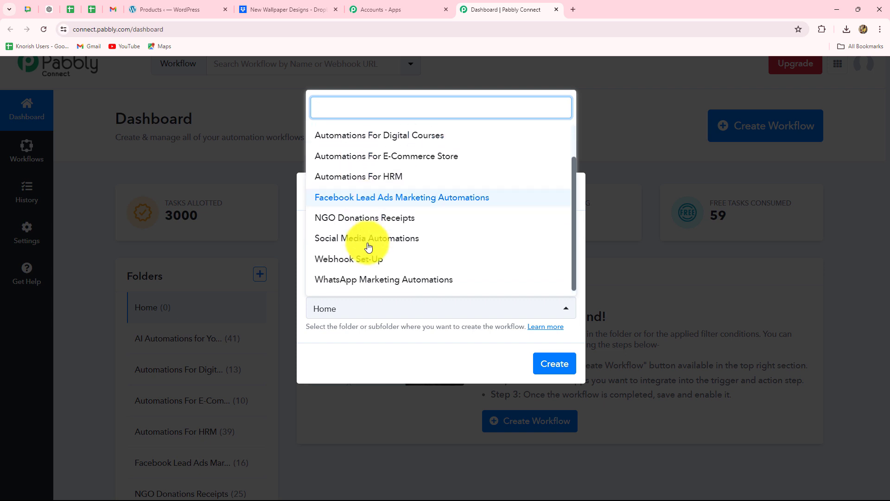
{"action": "scroll", "coordinate": [368, 239], "scroll_direction": "up", "scroll_amount": 1}
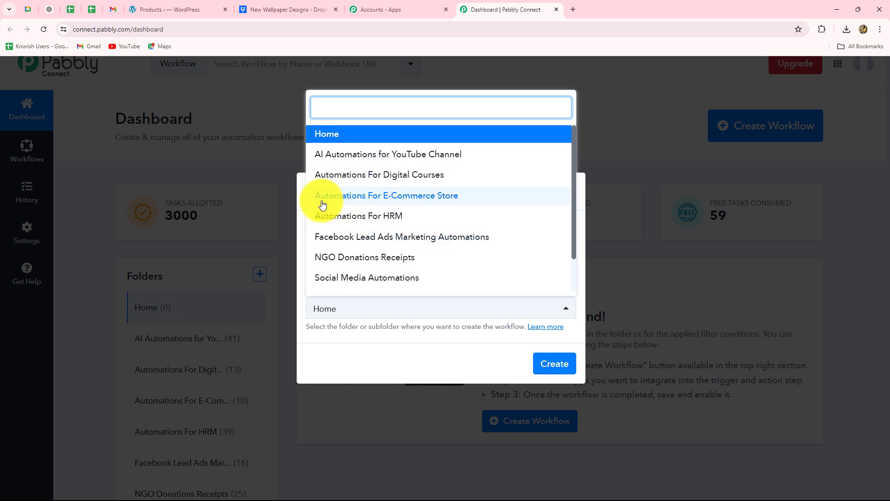
{"action": "left_click", "coordinate": [430, 201]}
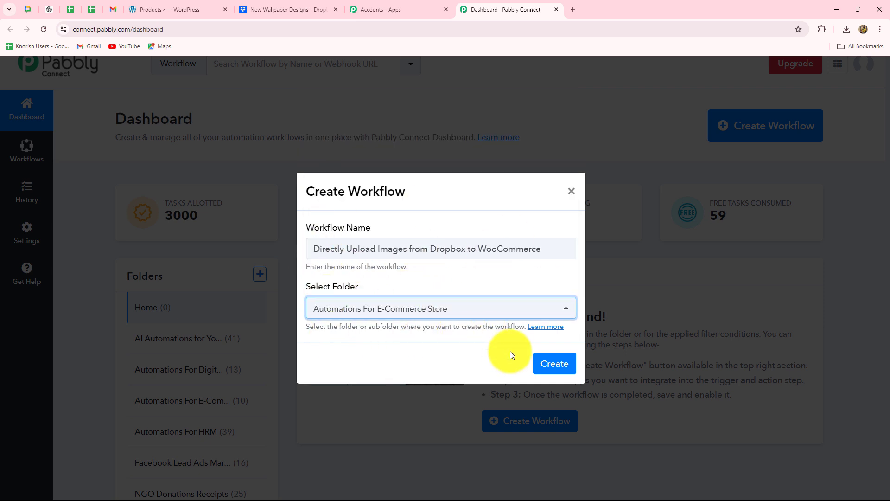
{"action": "left_click", "coordinate": [547, 368]}
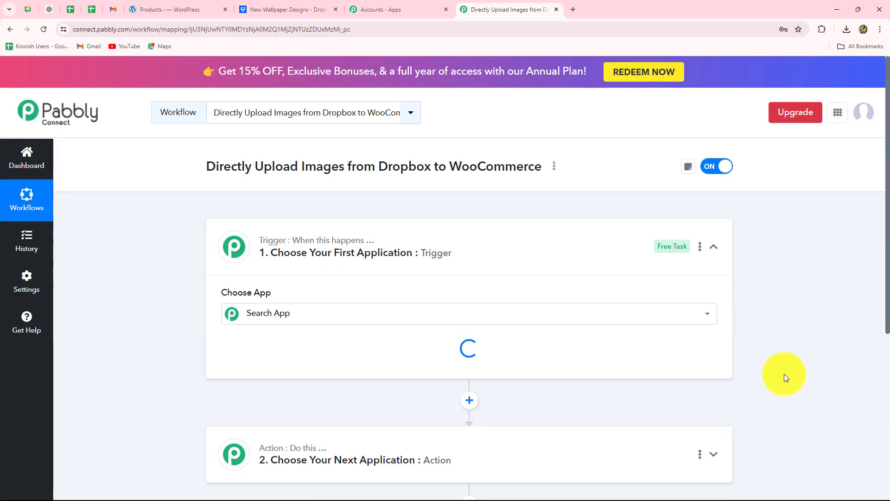
Examine the workflow's trigger and action steps alongside the Dropbox wallpaper folder and the WooCommerce product list.
{"action": "left_click", "coordinate": [715, 246]}
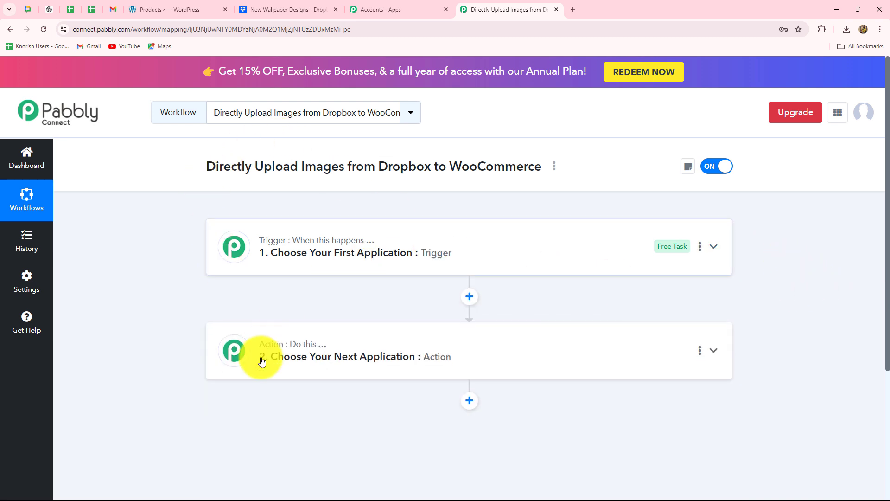
{"action": "mouse_move", "coordinate": [294, 344]}
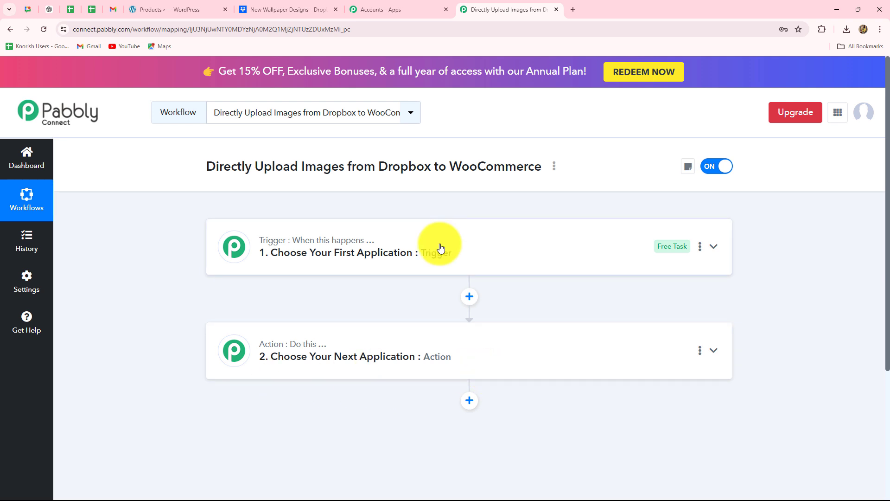
{"action": "left_click", "coordinate": [280, 9]}
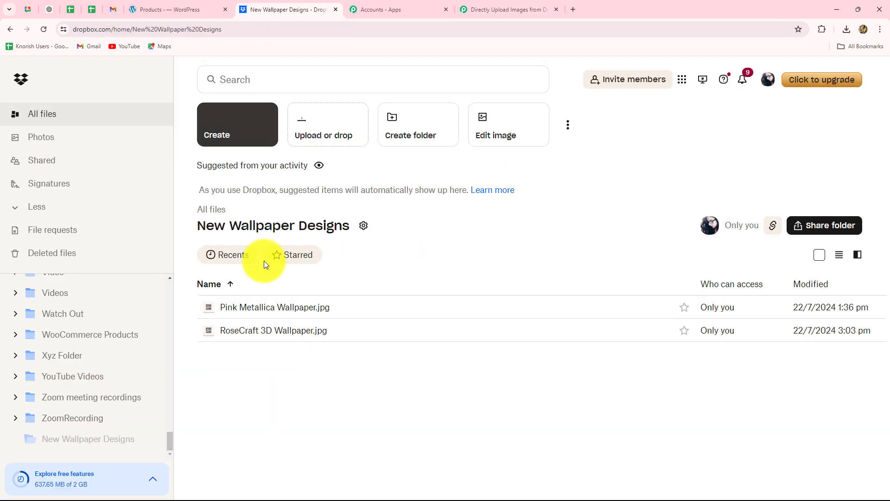
{"action": "left_click", "coordinate": [506, 9]}
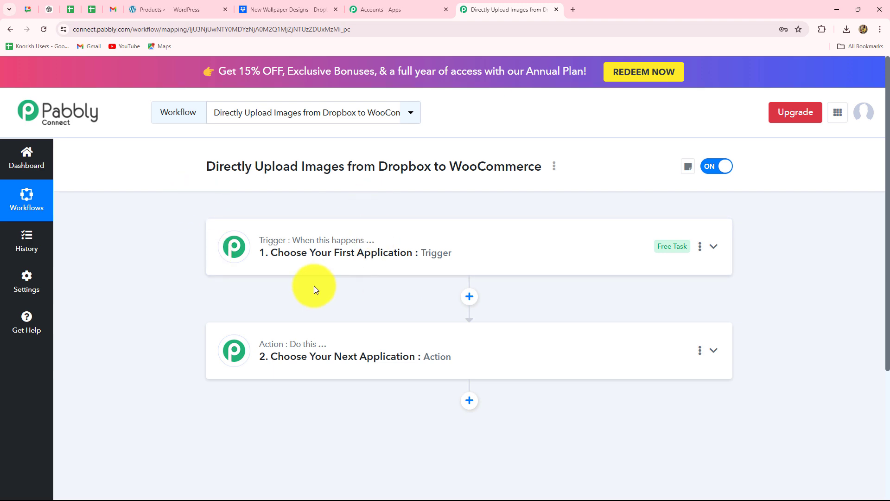
{"action": "left_click", "coordinate": [260, 9]}
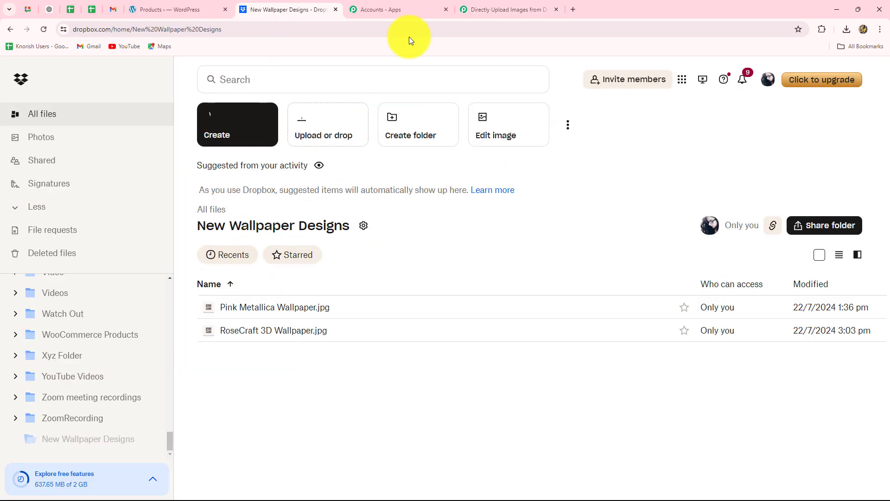
{"action": "left_click", "coordinate": [501, 10]}
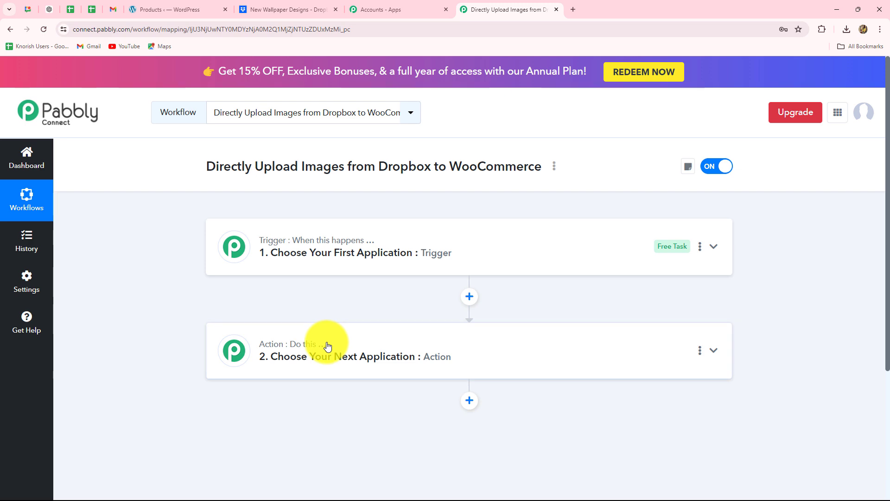
{"action": "left_click", "coordinate": [172, 9]}
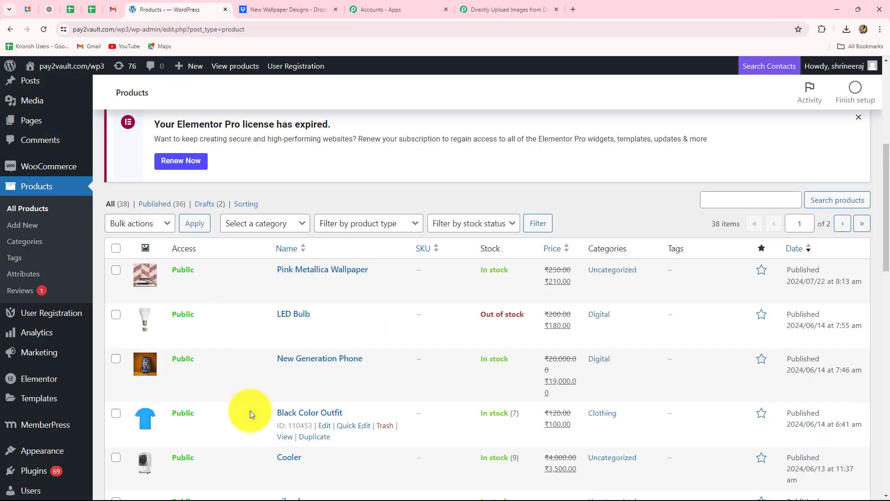
{"action": "left_click", "coordinate": [479, 6]}
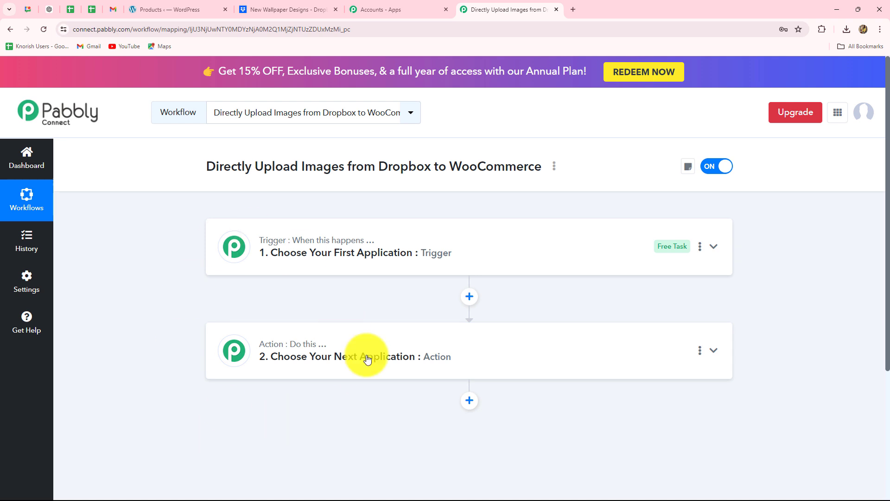
Set the workflow's trigger application to Dropbox with New File as the trigger event.
{"action": "left_click", "coordinate": [292, 246]}
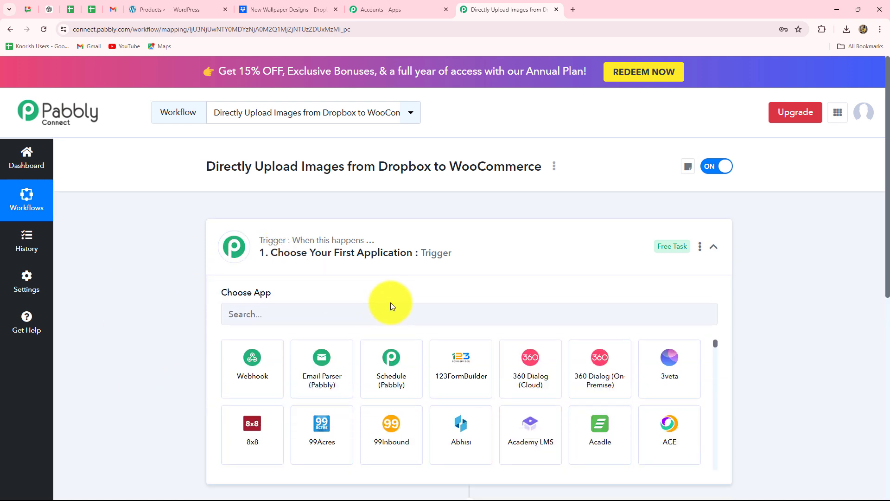
{"action": "scroll", "coordinate": [390, 302], "scroll_direction": "down", "scroll_amount": 2}
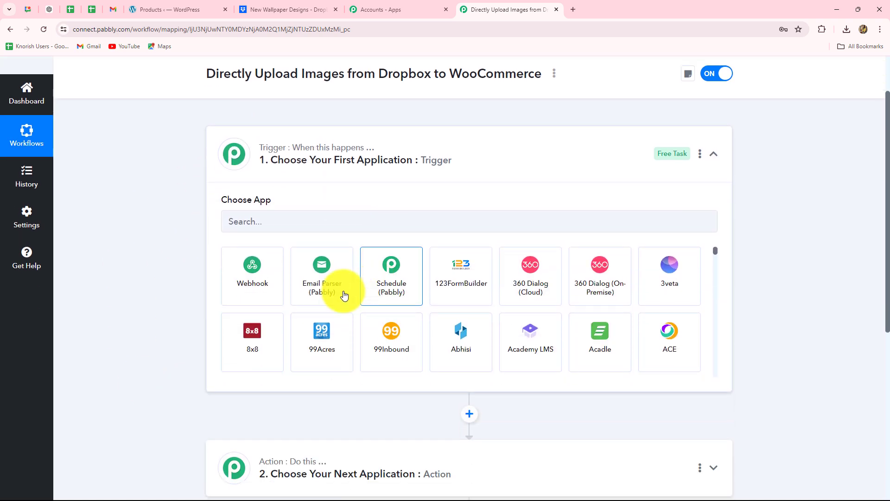
{"action": "left_click", "coordinate": [270, 223]}
{"action": "type", "text": "Drop"}
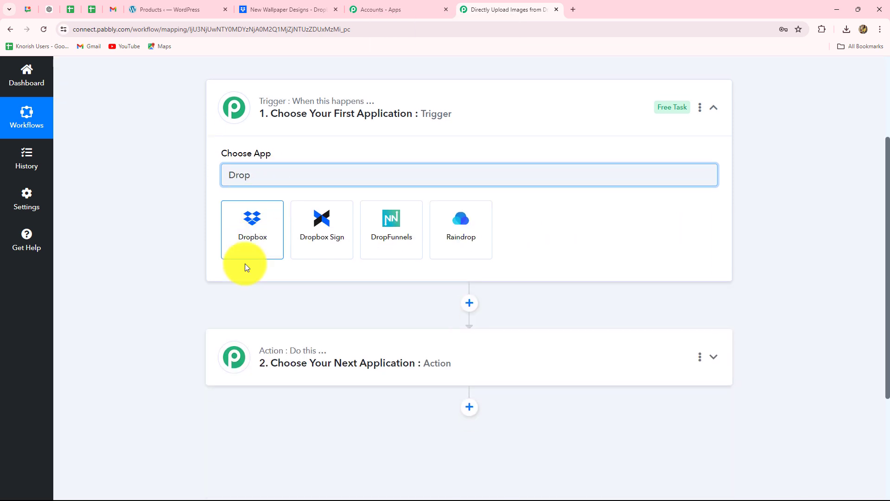
{"action": "left_click", "coordinate": [245, 237]}
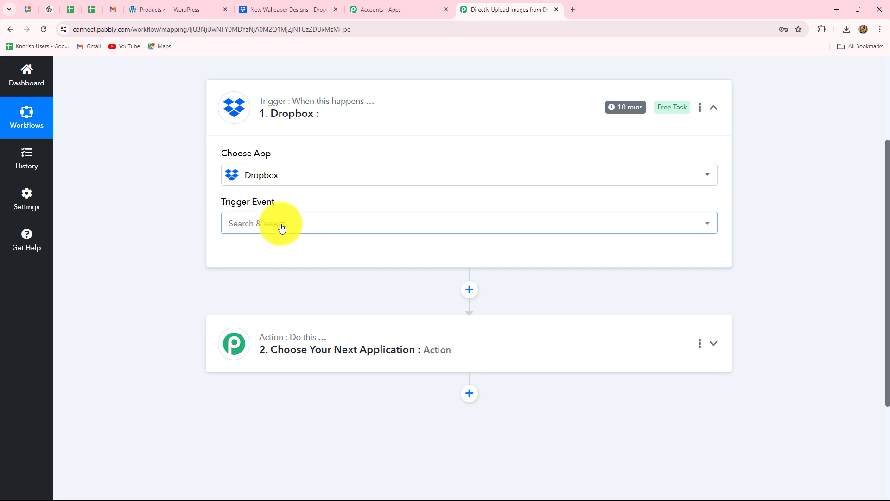
{"action": "left_click", "coordinate": [282, 224]}
{"action": "left_click", "coordinate": [249, 293]}
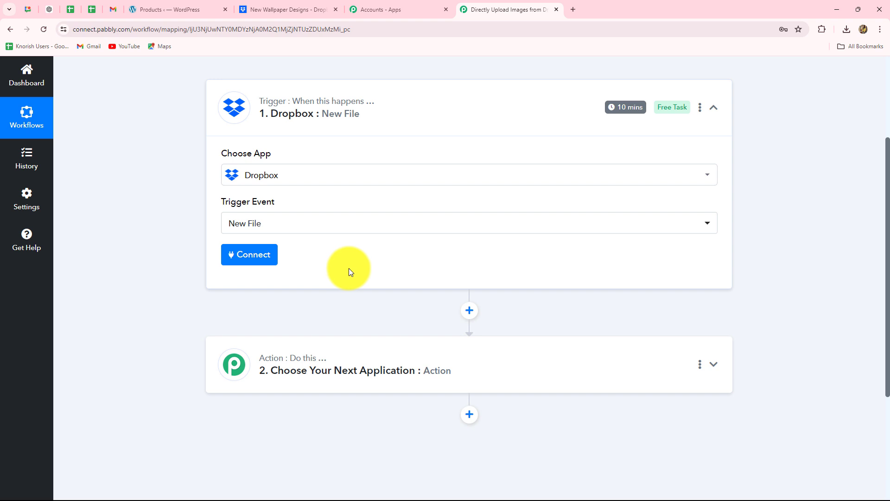
Connect the trigger to the Dropbox account by adding and authorizing a new connection.
{"action": "left_click", "coordinate": [264, 259]}
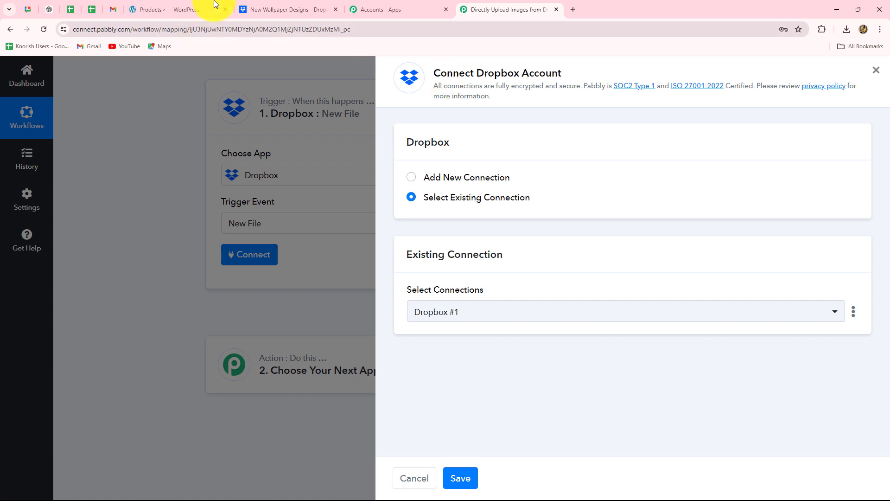
{"action": "left_click", "coordinate": [262, 10]}
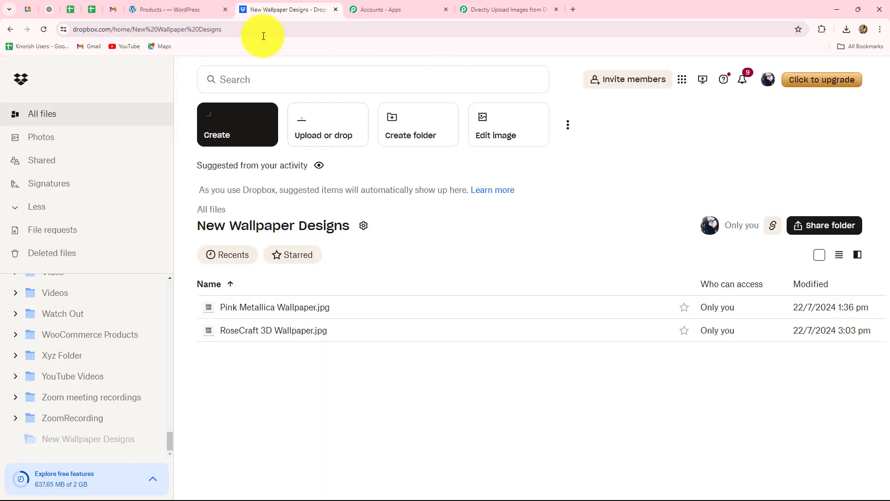
{"action": "left_click", "coordinate": [499, 9]}
{"action": "left_click", "coordinate": [413, 177]}
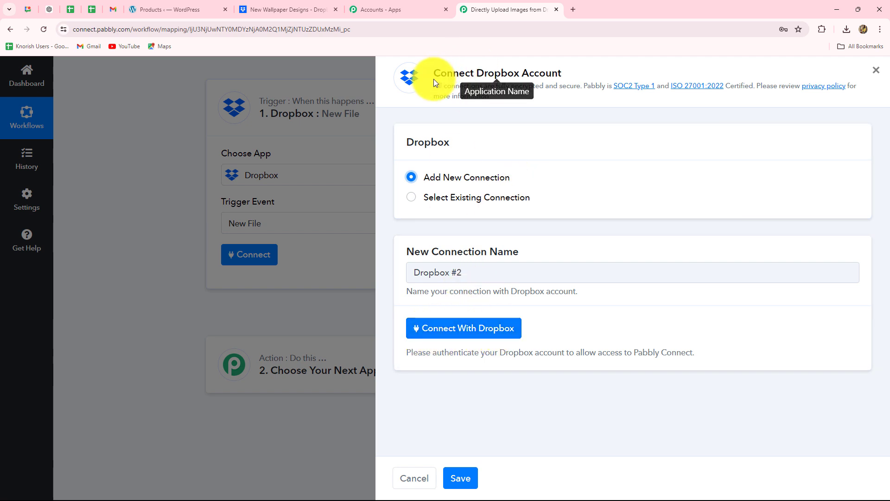
{"action": "left_click_drag", "start_coordinate": [437, 73], "coordinate": [575, 72]}
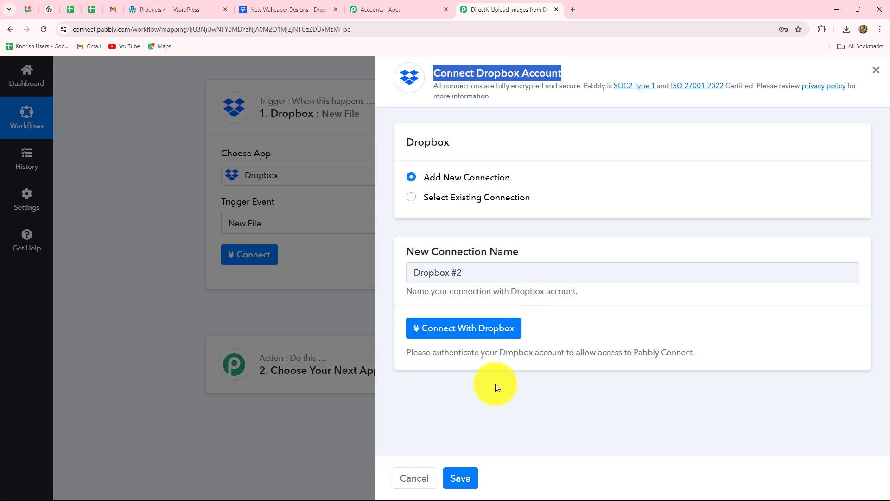
{"action": "left_click", "coordinate": [412, 198]}
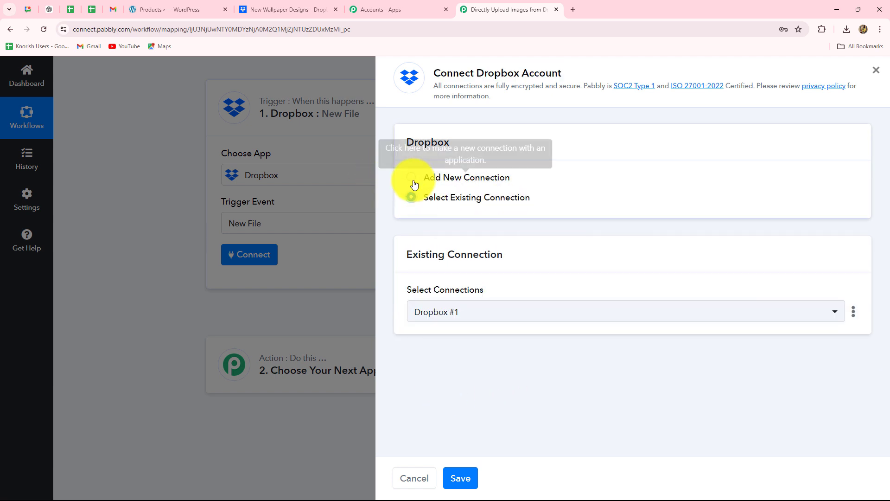
{"action": "left_click", "coordinate": [411, 178]}
{"action": "left_click", "coordinate": [445, 328]}
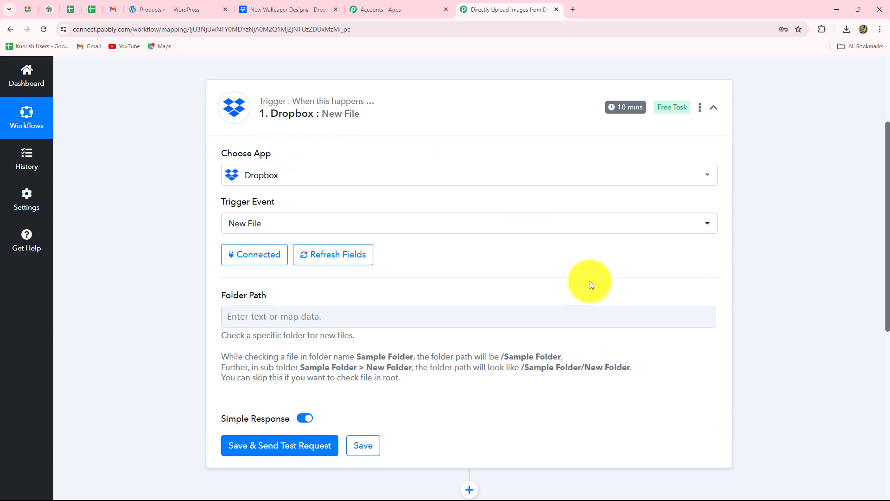
Switch to Dropbox and open the New Wallpaper Designs folder from the home page to identify the folder for the trigger.
{"action": "scroll", "coordinate": [590, 281], "scroll_direction": "down", "scroll_amount": 3}
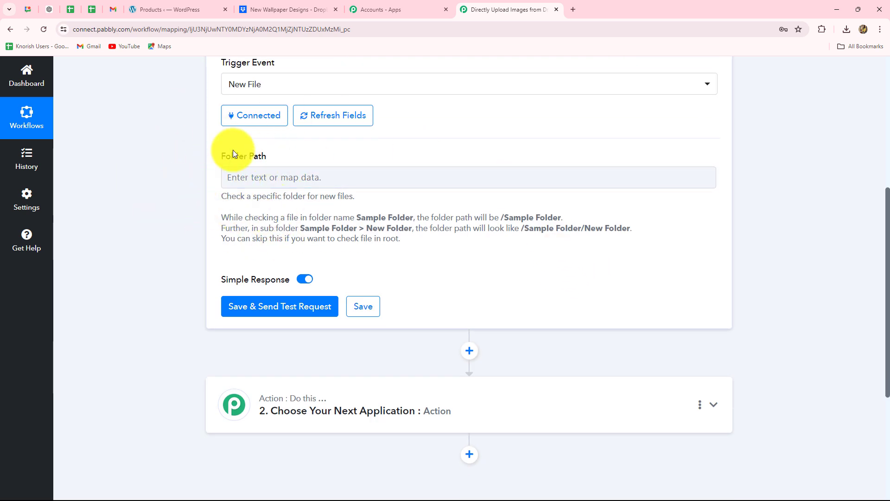
{"action": "left_click", "coordinate": [274, 178]}
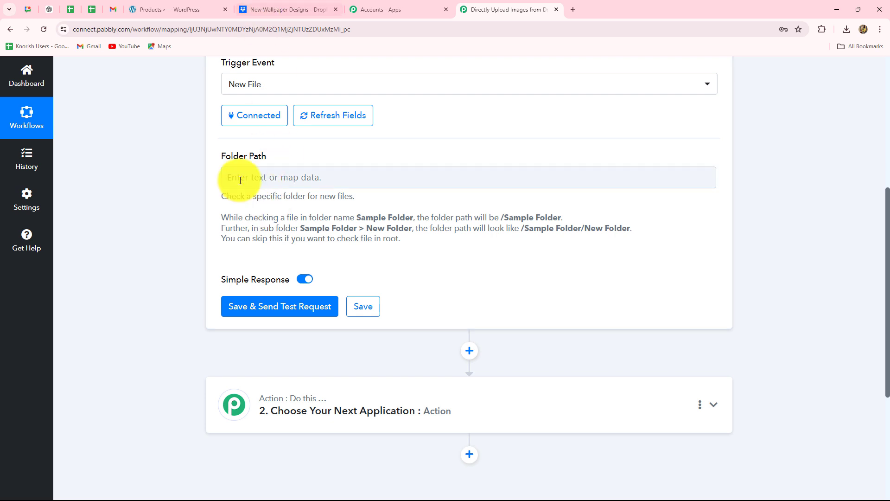
{"action": "left_click", "coordinate": [259, 11]}
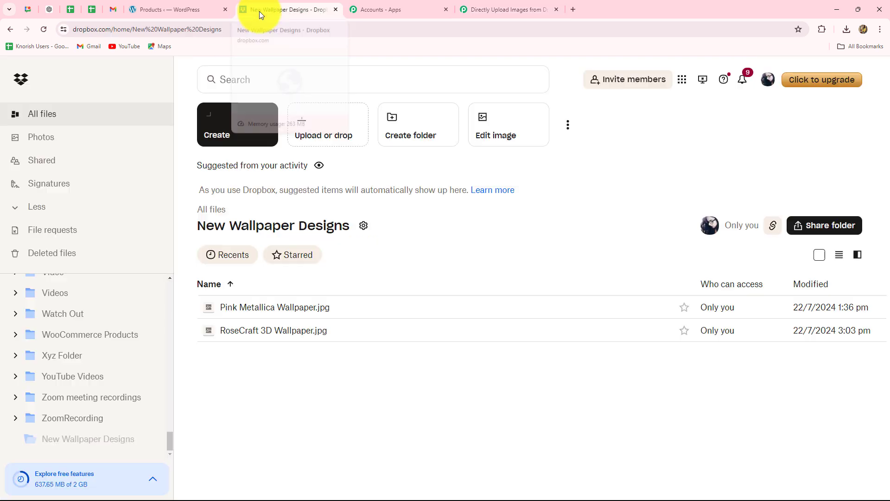
{"action": "left_click", "coordinate": [23, 86]}
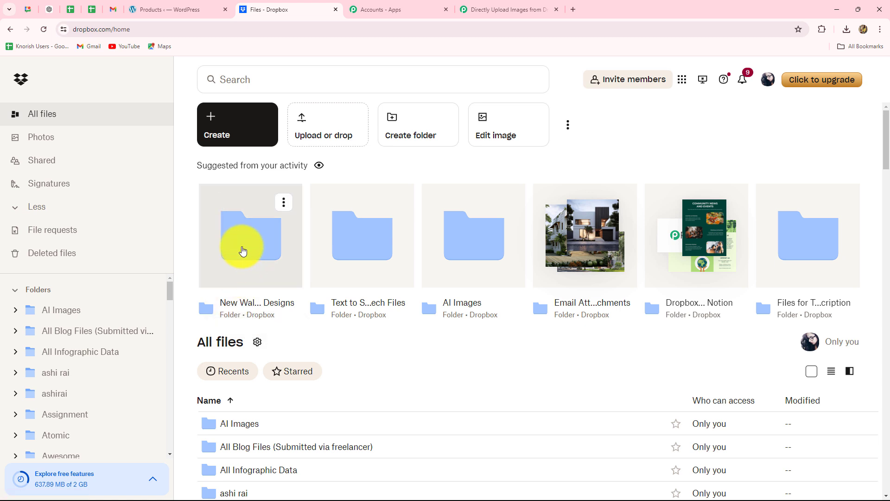
{"action": "left_click", "coordinate": [242, 251]}
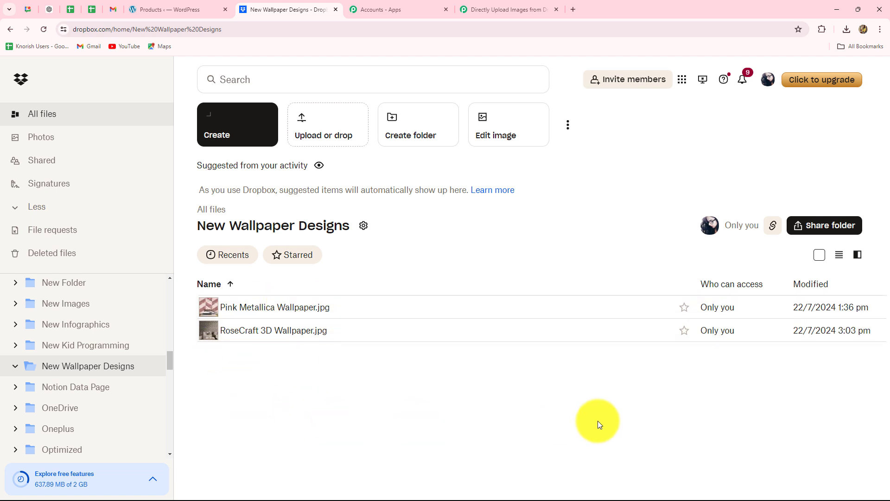
{"action": "left_click", "coordinate": [505, 7]}
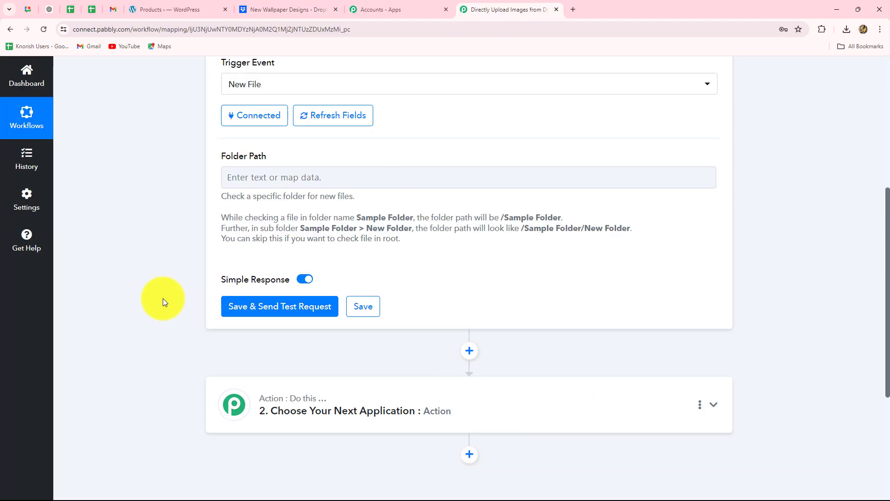
Copy the folder name New Wallpaper Designs from Dropbox and set the trigger's folder path to "/New Wallpaper Designs".
{"action": "left_click", "coordinate": [253, 14]}
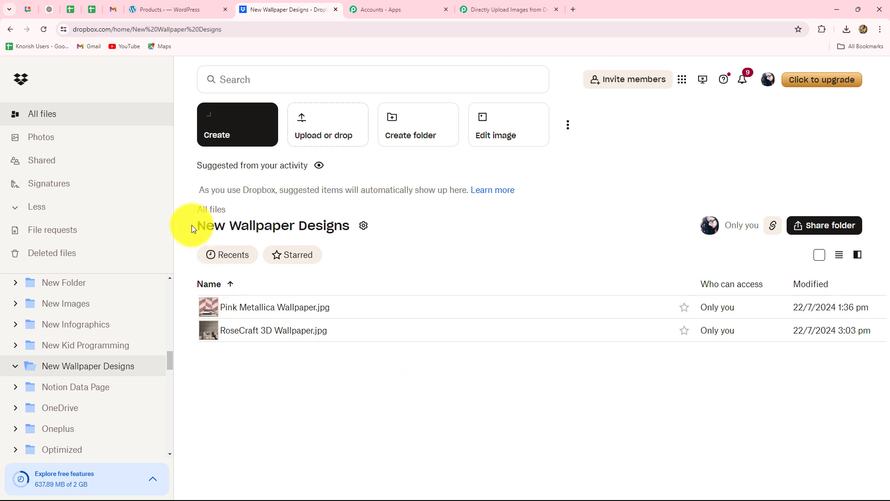
{"action": "left_click_drag", "start_coordinate": [200, 225], "coordinate": [342, 225]}
{"action": "key", "text": "ctrl+c"}
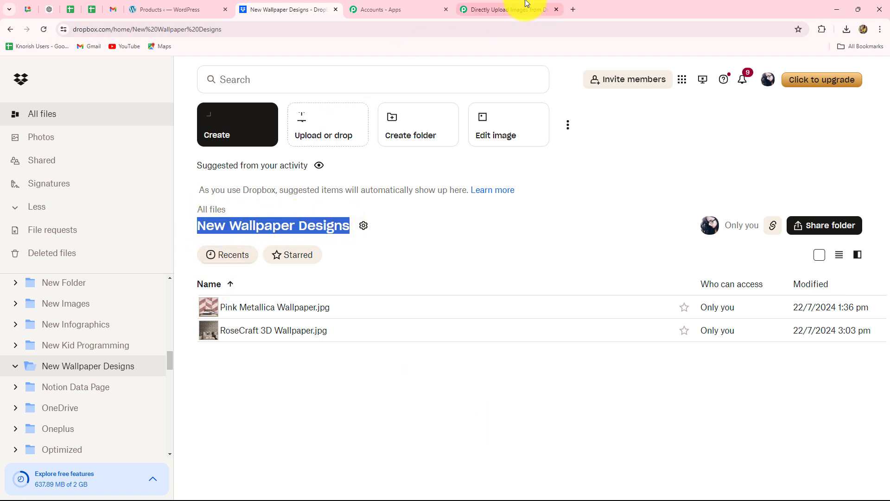
{"action": "left_click", "coordinate": [511, 7]}
{"action": "left_click", "coordinate": [237, 185]}
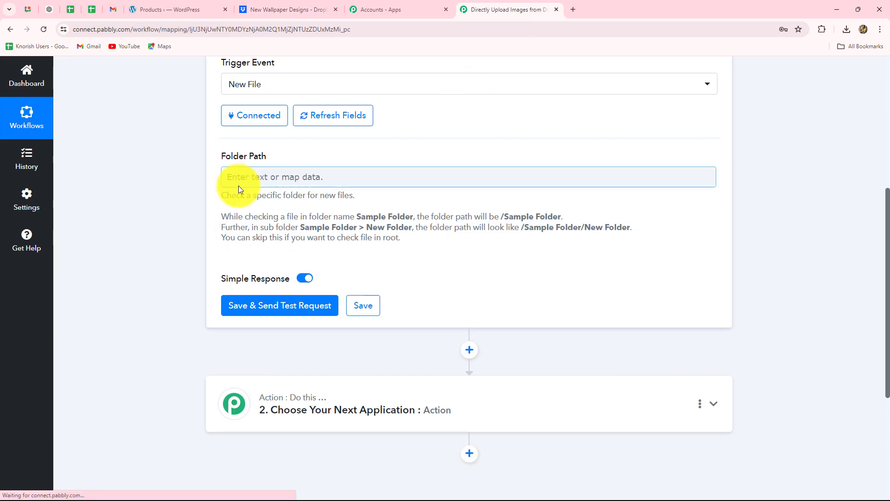
{"action": "key", "text": "ctrl+v"}
{"action": "left_click", "coordinate": [186, 210]}
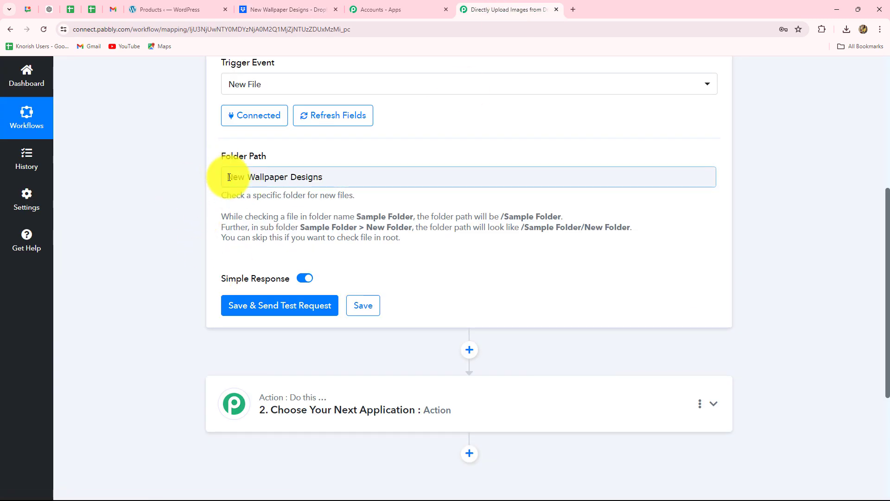
{"action": "left_click", "coordinate": [228, 177]}
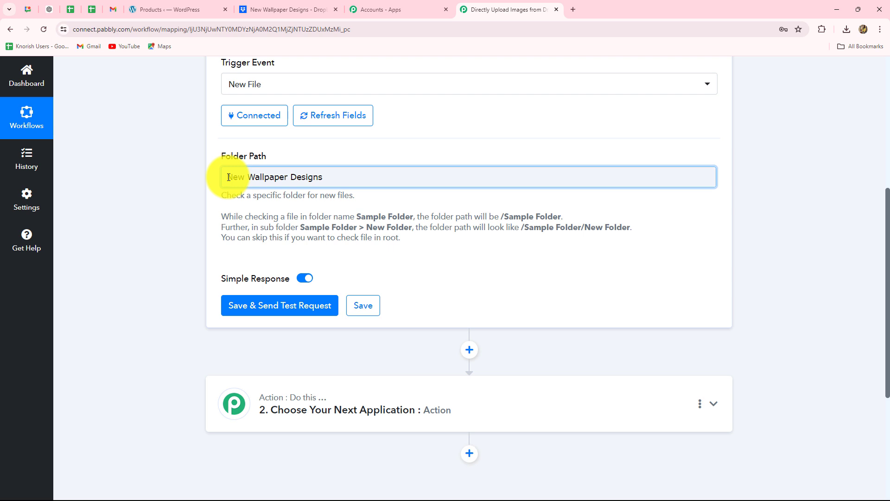
{"action": "type", "text": "/"}
{"action": "left_click", "coordinate": [215, 182]}
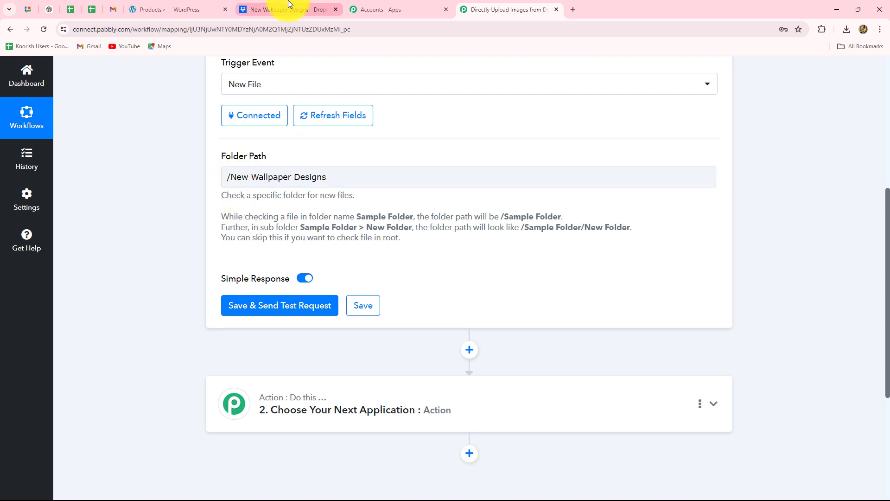
Review the Dropbox trigger's settings and its checking interval alongside the New Wallpaper Designs folder.
{"action": "left_click", "coordinate": [325, 9]}
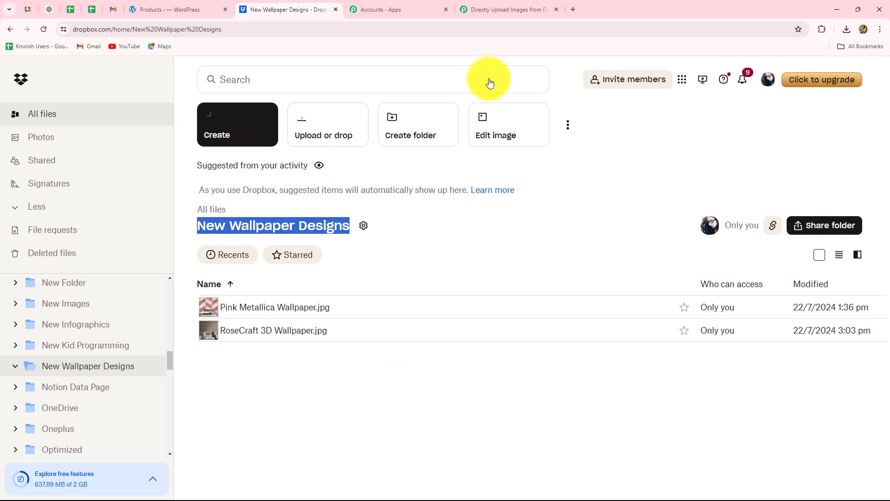
{"action": "left_click", "coordinate": [508, 9]}
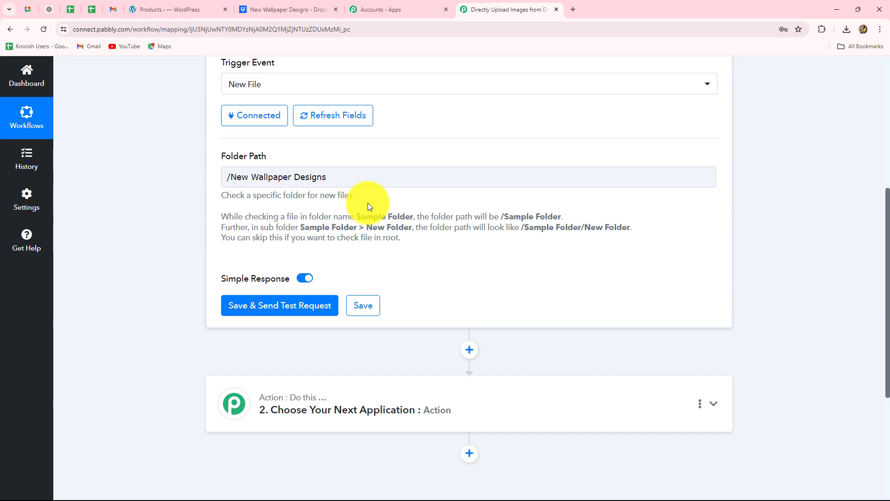
{"action": "scroll", "coordinate": [377, 204], "scroll_direction": "up", "scroll_amount": 3}
{"action": "scroll", "coordinate": [334, 278], "scroll_direction": "down", "scroll_amount": 4}
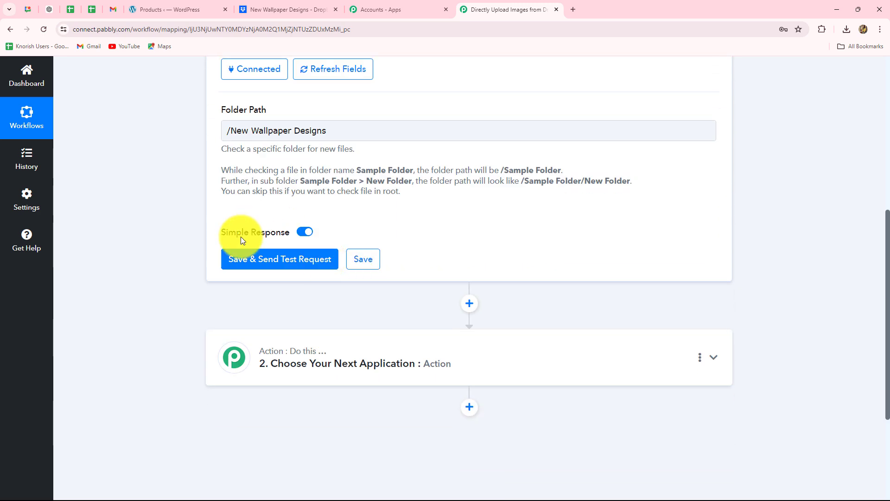
{"action": "scroll", "coordinate": [504, 243], "scroll_direction": "up", "scroll_amount": 4}
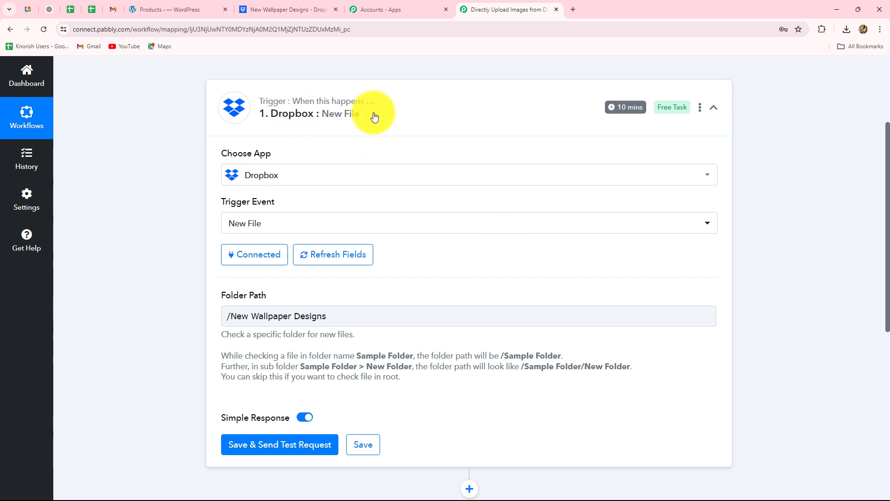
{"action": "mouse_move", "coordinate": [633, 89]}
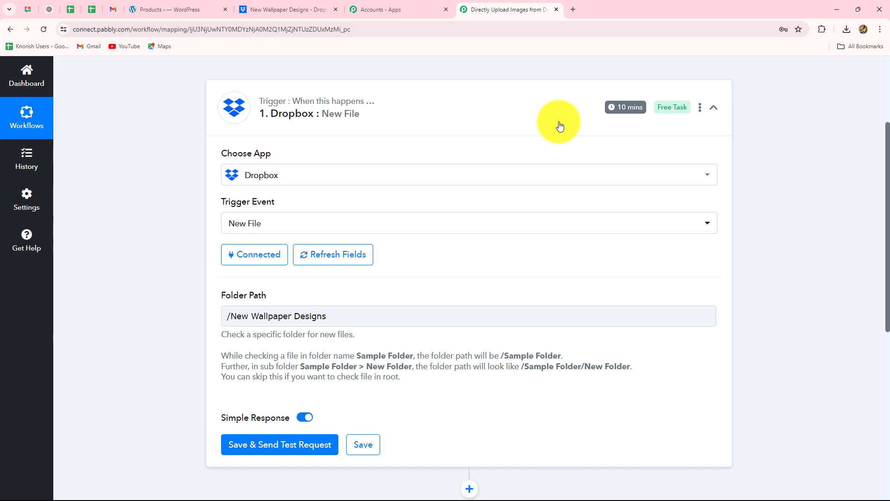
{"action": "left_click", "coordinate": [297, 10]}
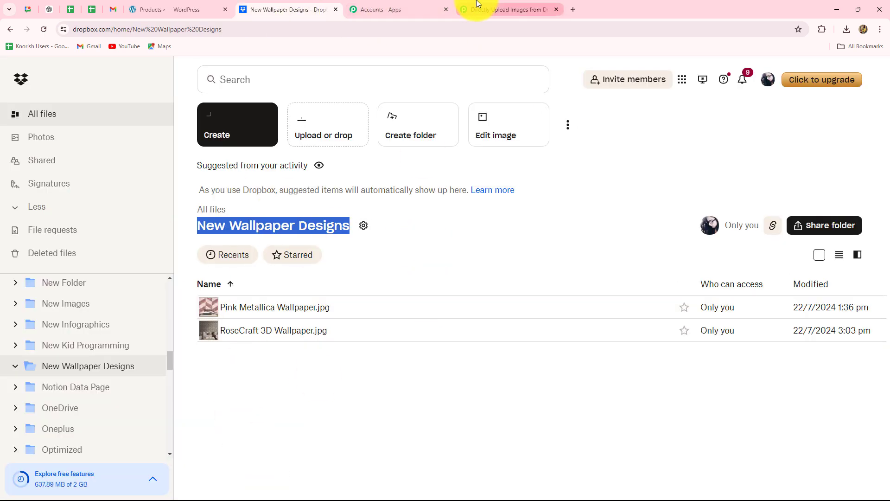
{"action": "left_click", "coordinate": [487, 10]}
{"action": "scroll", "coordinate": [881, 305], "scroll_direction": "down", "scroll_amount": 4}
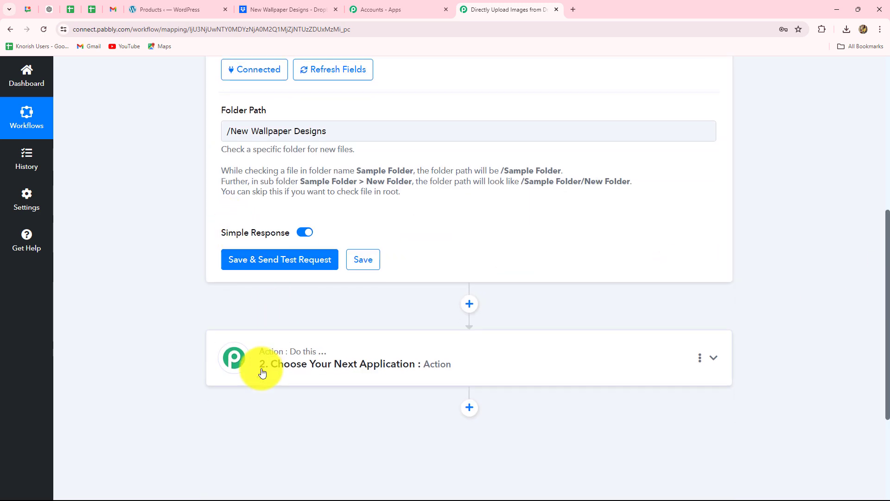
{"action": "scroll", "coordinate": [262, 371], "scroll_direction": "up", "scroll_amount": 4}
{"action": "scroll", "coordinate": [261, 315], "scroll_direction": "down", "scroll_amount": 3}
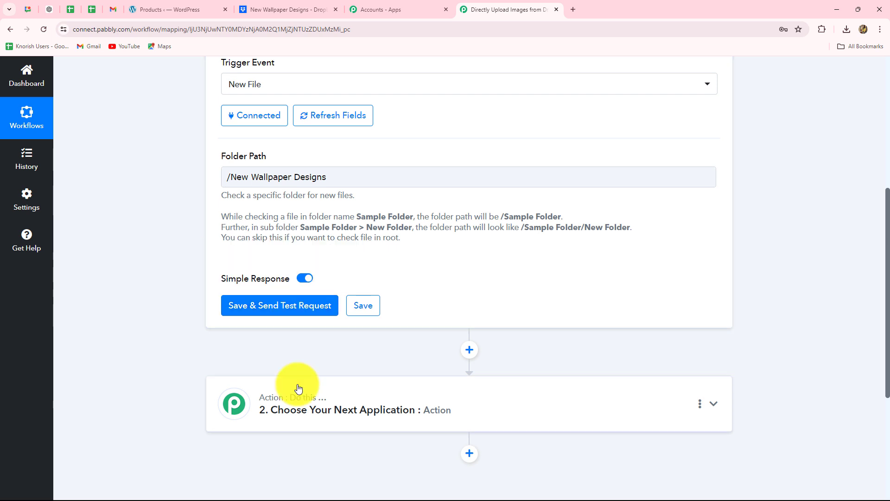
Preview RoseCraft 3D Wallpaper.jpg in Dropbox, and save the Dropbox trigger in Pabbly Connect with a test request.
{"action": "left_click", "coordinate": [259, 8]}
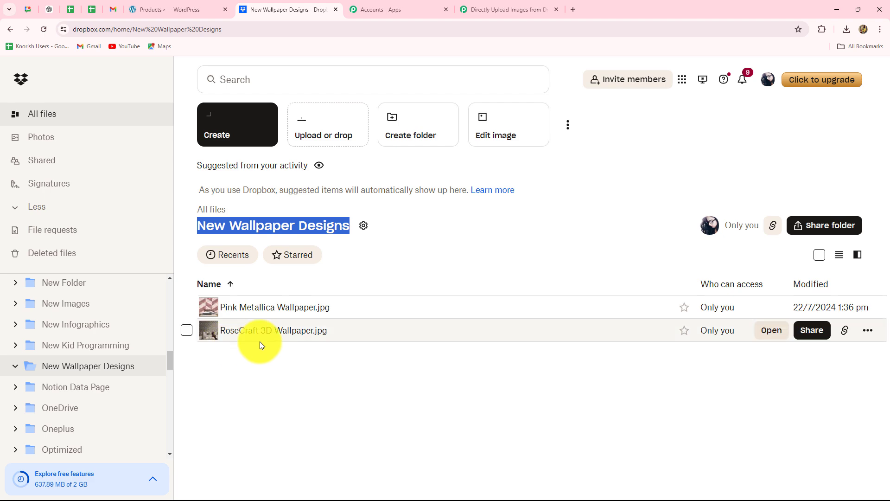
{"action": "left_click", "coordinate": [300, 335]}
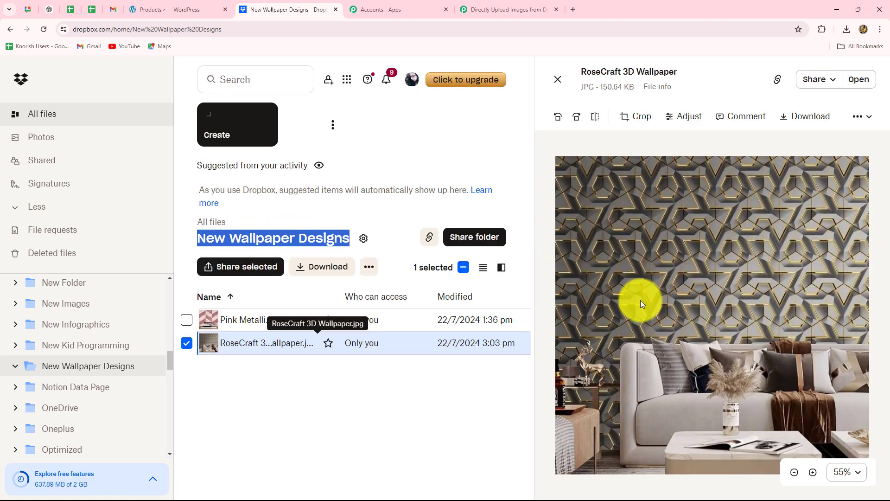
{"action": "left_click", "coordinate": [558, 79]}
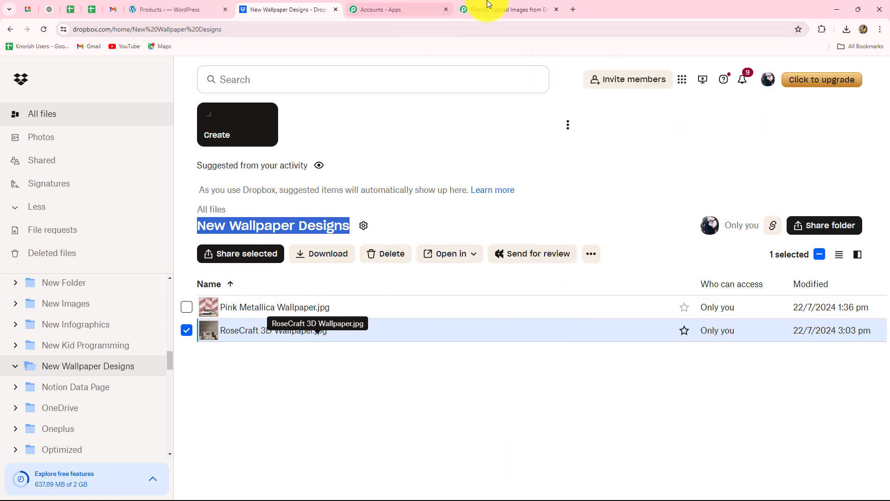
{"action": "left_click", "coordinate": [488, 5]}
{"action": "left_click", "coordinate": [245, 315]}
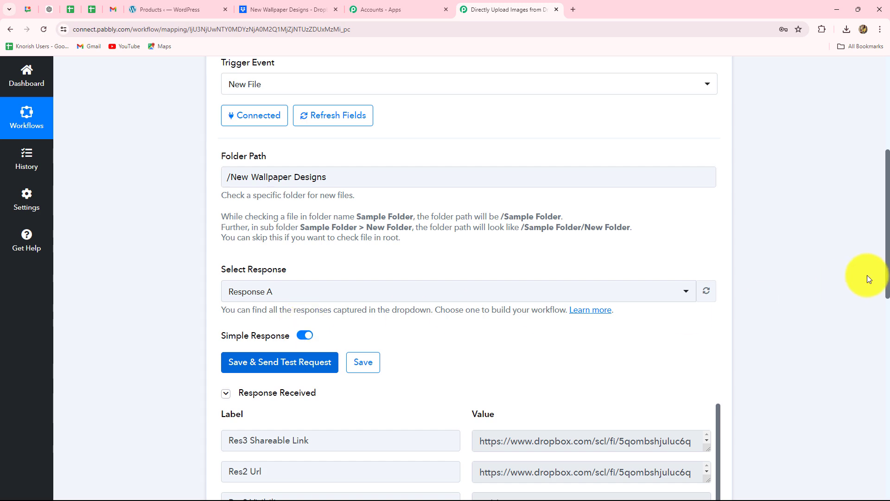
Review the Dropbox trigger's response, examining the file name, the shareable link and the remaining file details.
{"action": "scroll", "coordinate": [844, 313], "scroll_direction": "down", "scroll_amount": 4}
{"action": "scroll", "coordinate": [835, 316], "scroll_direction": "down", "scroll_amount": 3}
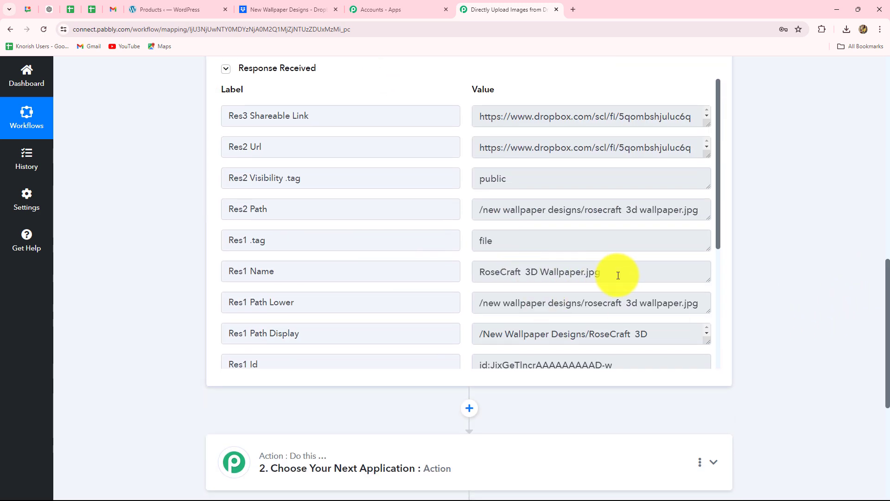
{"action": "left_click_drag", "start_coordinate": [618, 274], "coordinate": [465, 282]}
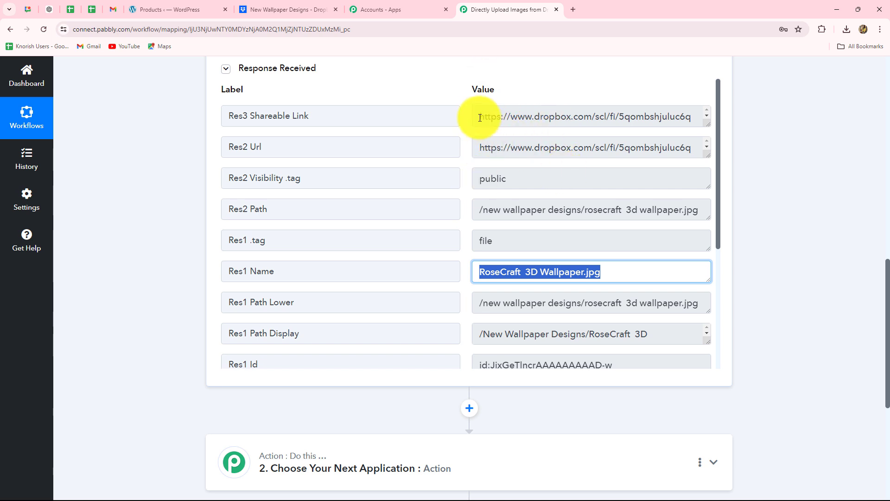
{"action": "left_click_drag", "start_coordinate": [480, 118], "coordinate": [738, 133]}
{"action": "scroll", "coordinate": [550, 242], "scroll_direction": "down", "scroll_amount": 5}
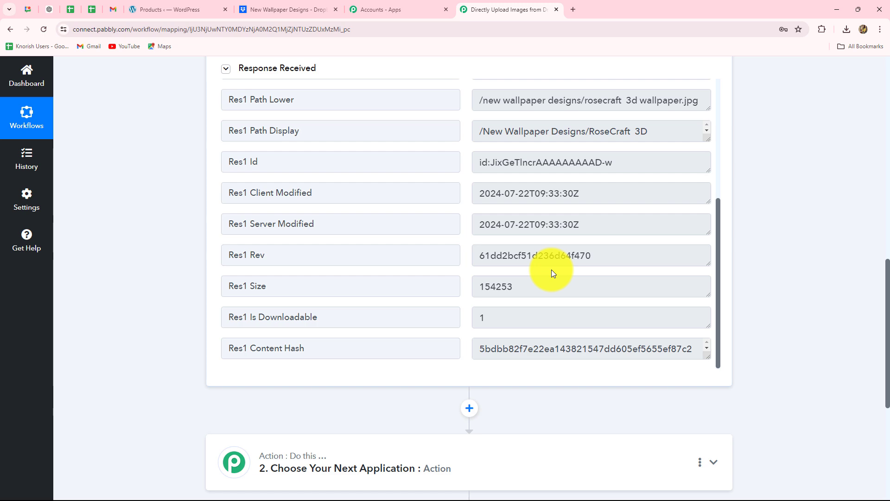
{"action": "scroll", "coordinate": [702, 392], "scroll_direction": "down", "scroll_amount": 2}
{"action": "scroll", "coordinate": [761, 358], "scroll_direction": "up", "scroll_amount": 4}
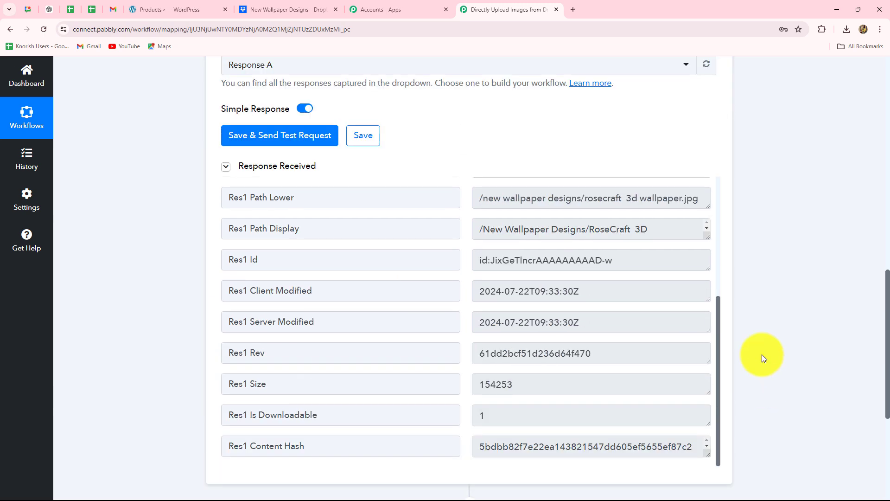
{"action": "scroll", "coordinate": [772, 349], "scroll_direction": "up", "scroll_amount": 3}
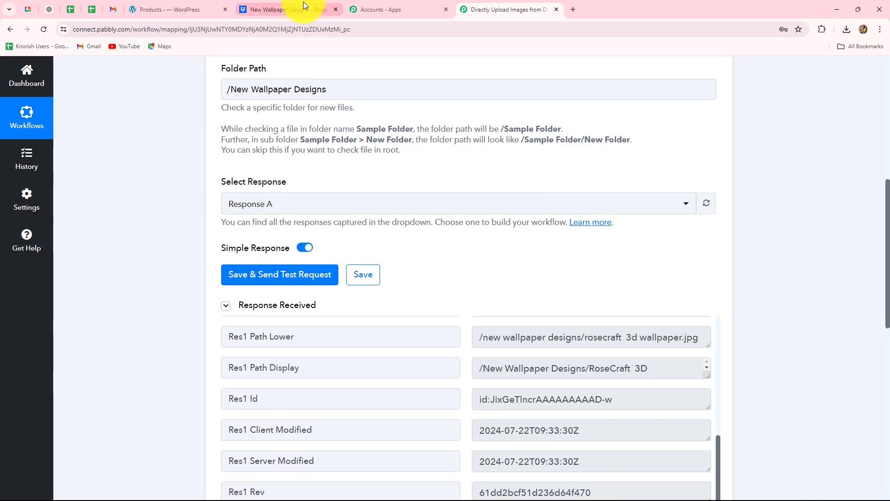
Check the Dropbox folder, and re-examine the file path and shareable link captured in the Pabbly Connect trigger response.
{"action": "left_click", "coordinate": [292, 9]}
{"action": "left_click", "coordinate": [491, 9]}
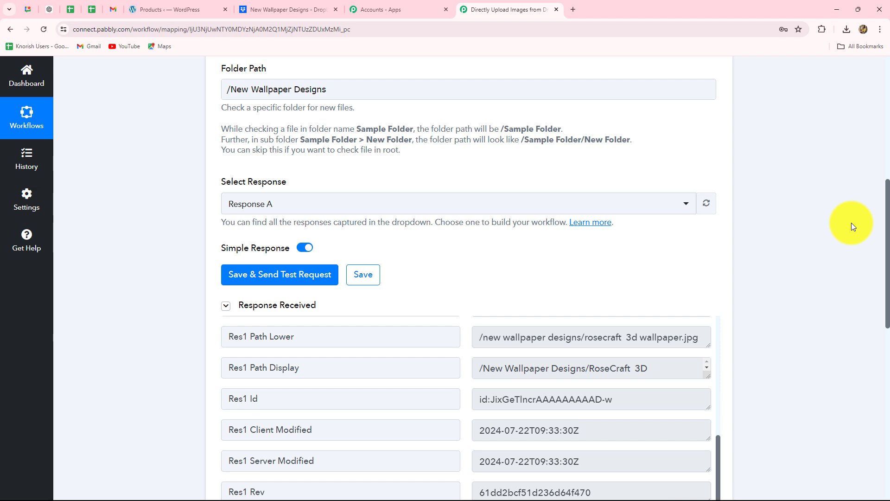
{"action": "scroll", "coordinate": [844, 268], "scroll_direction": "down", "scroll_amount": 5}
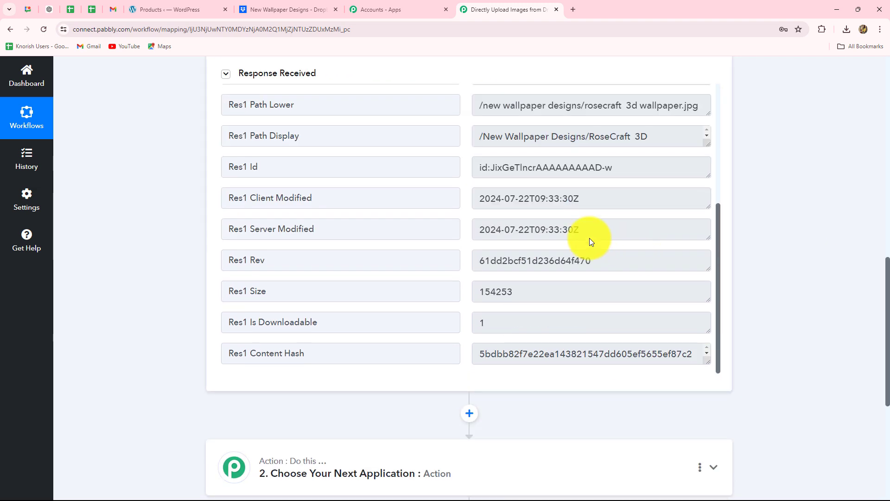
{"action": "left_click_drag", "start_coordinate": [663, 105], "coordinate": [478, 107]}
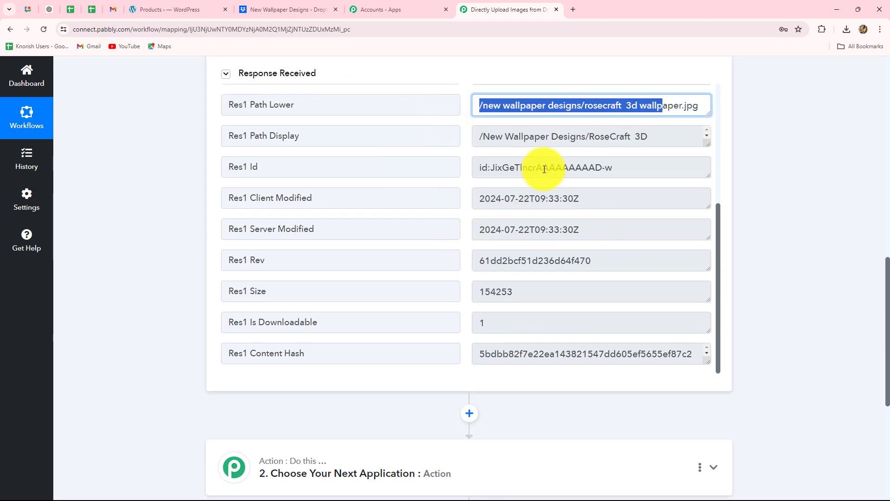
{"action": "scroll", "coordinate": [599, 260], "scroll_direction": "up", "scroll_amount": 4}
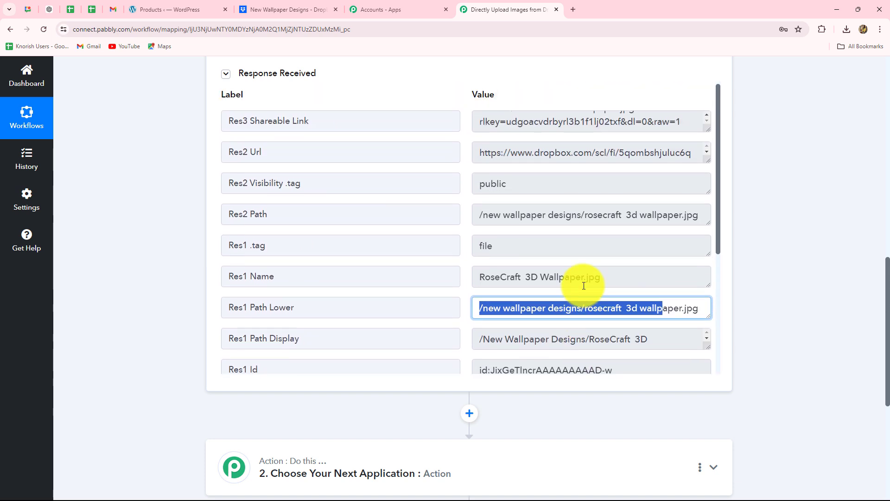
{"action": "left_click_drag", "start_coordinate": [480, 122], "coordinate": [742, 149]}
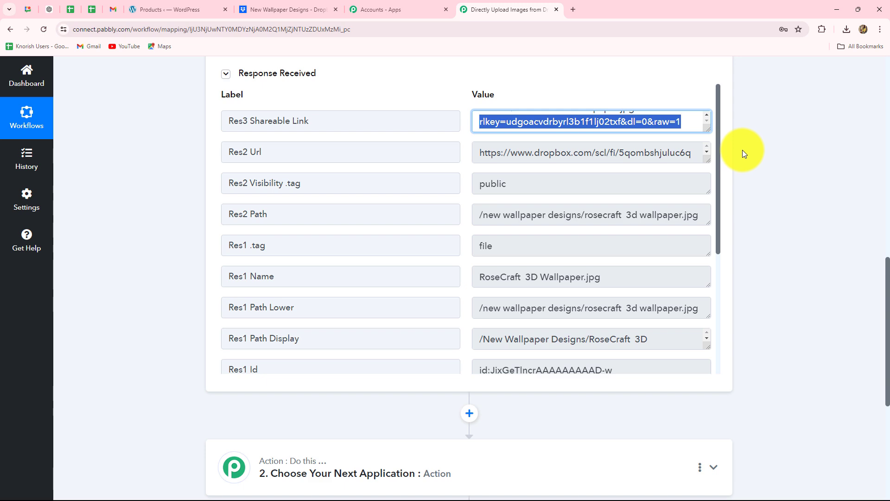
{"action": "scroll", "coordinate": [626, 200], "scroll_direction": "up", "scroll_amount": 3}
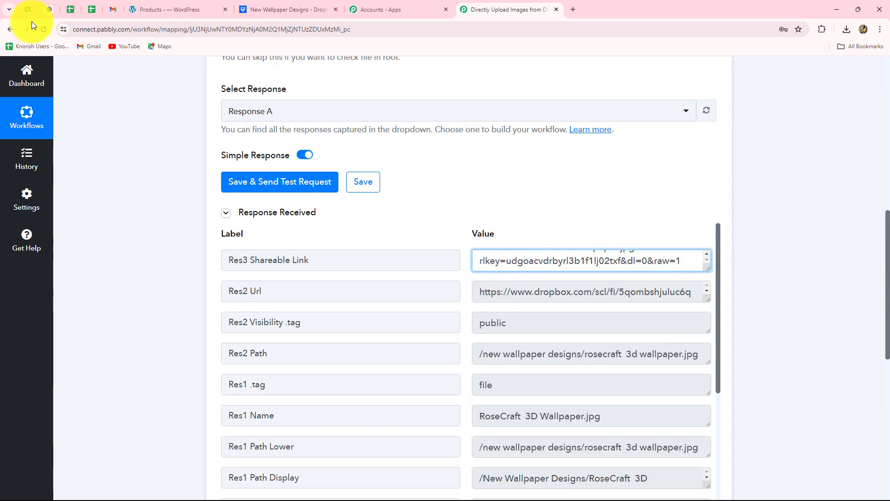
Switch to WordPress and look through the existing WooCommerce products list.
{"action": "left_click", "coordinate": [153, 10]}
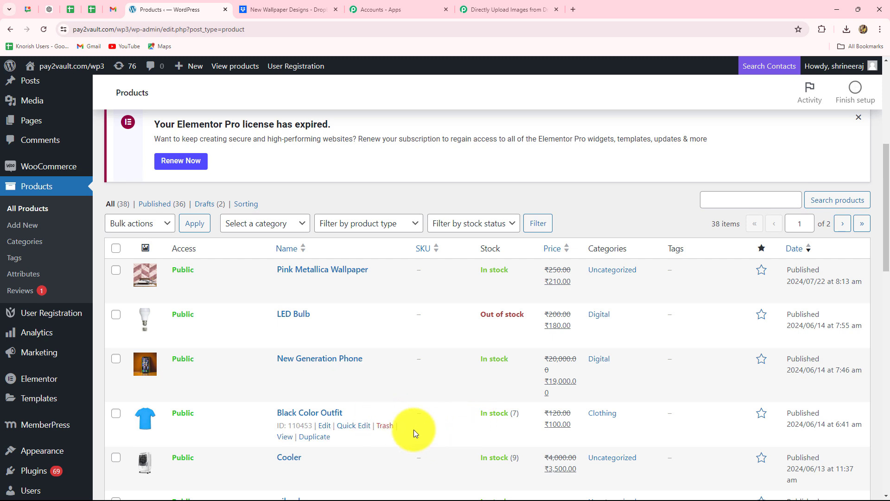
{"action": "scroll", "coordinate": [232, 347], "scroll_direction": "down", "scroll_amount": 5}
{"action": "scroll", "coordinate": [241, 362], "scroll_direction": "up", "scroll_amount": 5}
{"action": "scroll", "coordinate": [240, 362], "scroll_direction": "up", "scroll_amount": 4}
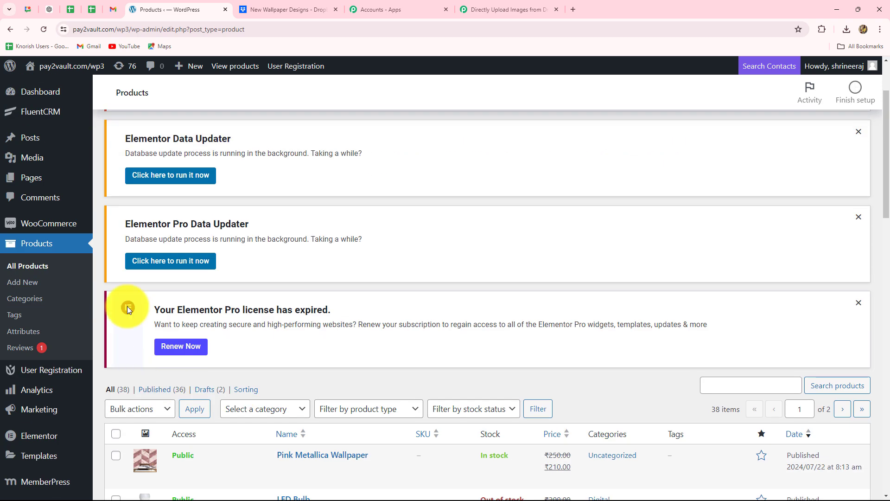
{"action": "scroll", "coordinate": [186, 310], "scroll_direction": "down", "scroll_amount": 5}
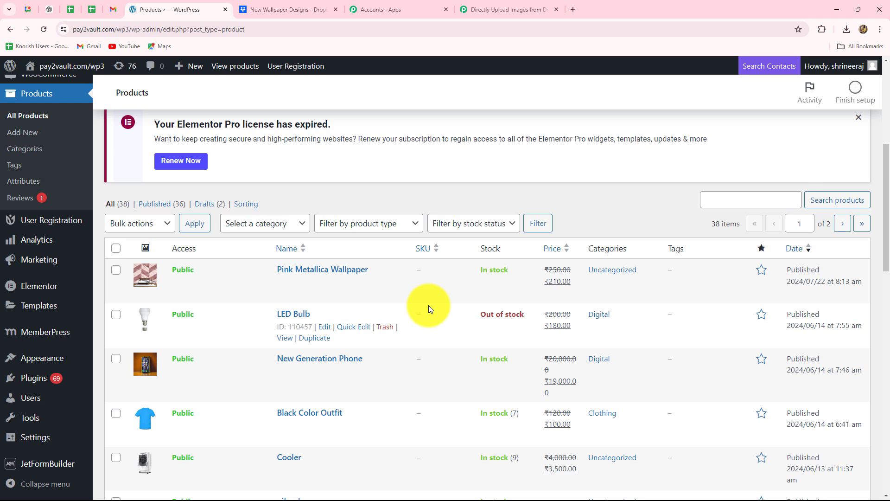
Return to Pabbly Connect and choose WooCommerce as the app for the workflow's action step.
{"action": "left_click", "coordinate": [507, 9]}
{"action": "scroll", "coordinate": [844, 287], "scroll_direction": "down", "scroll_amount": 6}
{"action": "scroll", "coordinate": [856, 290], "scroll_direction": "down", "scroll_amount": 3}
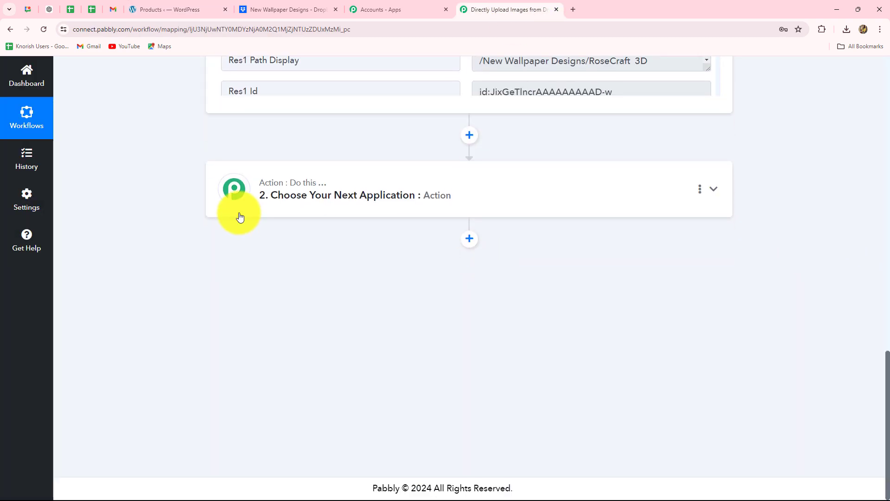
{"action": "left_click", "coordinate": [308, 204]}
{"action": "scroll", "coordinate": [280, 307], "scroll_direction": "up", "scroll_amount": 2}
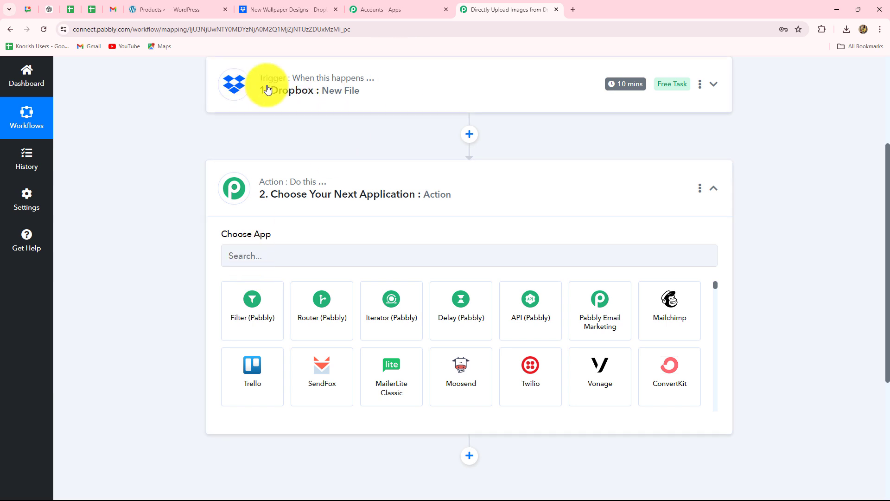
{"action": "left_click", "coordinate": [243, 256]}
{"action": "key", "text": "Caps_Lock"}
{"action": "type", "text": "WooC"}
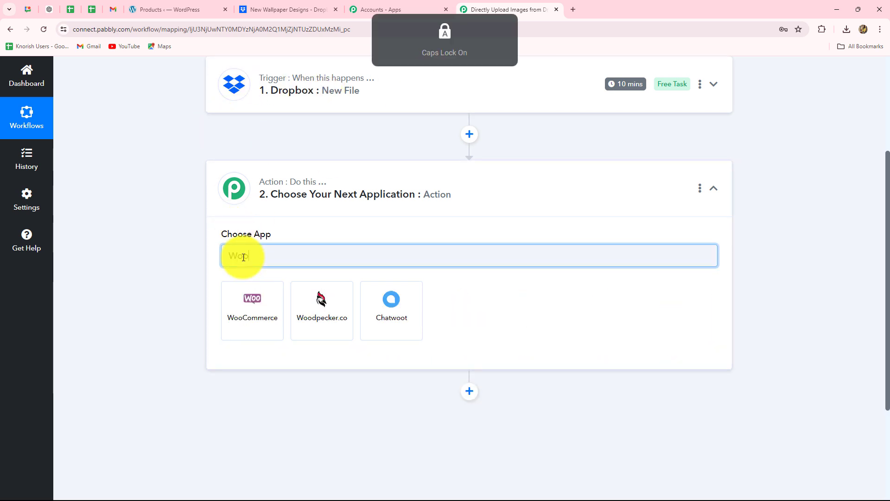
{"action": "left_click", "coordinate": [224, 313]}
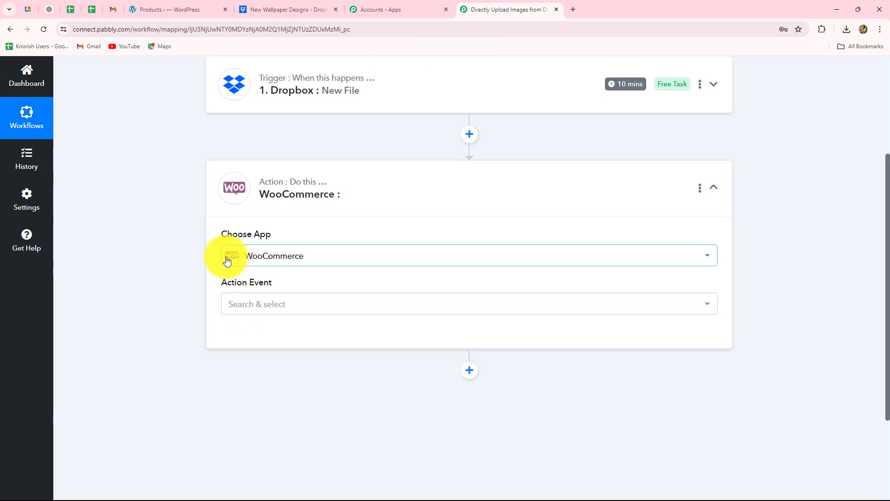
Set the WooCommerce action event to Create a Product.
{"action": "left_click", "coordinate": [268, 309]}
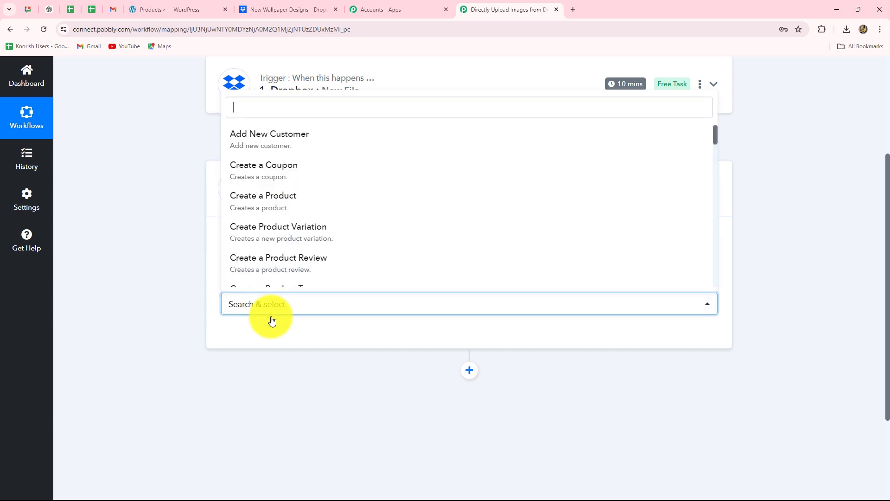
{"action": "scroll", "coordinate": [267, 246], "scroll_direction": "down", "scroll_amount": 3}
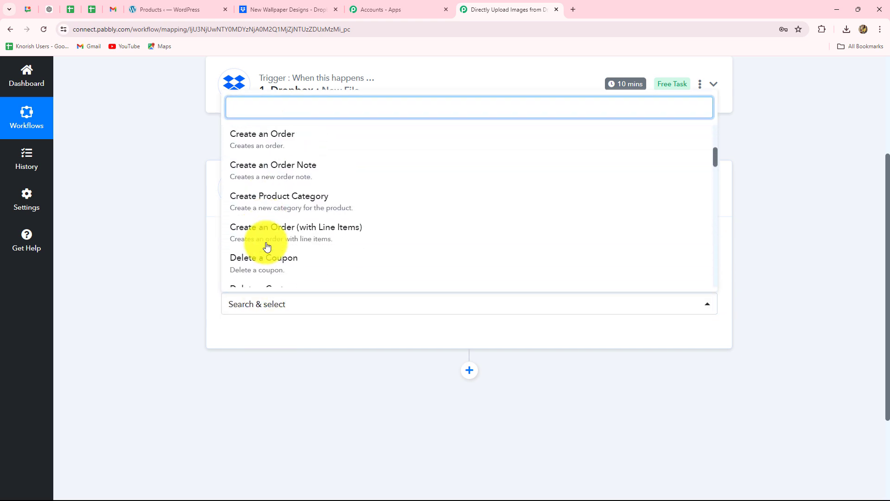
{"action": "scroll", "coordinate": [265, 242], "scroll_direction": "up", "scroll_amount": 3}
{"action": "left_click", "coordinate": [263, 199]}
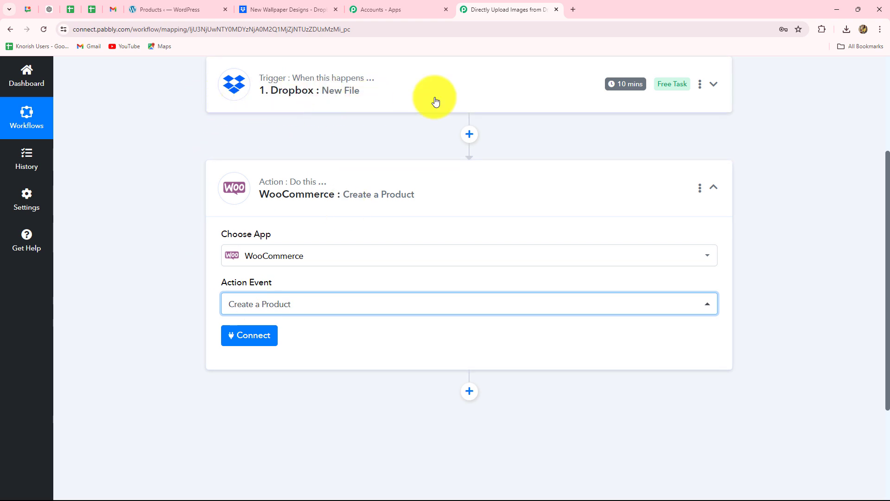
Start adding a new WooCommerce connection and read the instructions for generating the consumer key and consumer secret.
{"action": "left_click", "coordinate": [259, 341]}
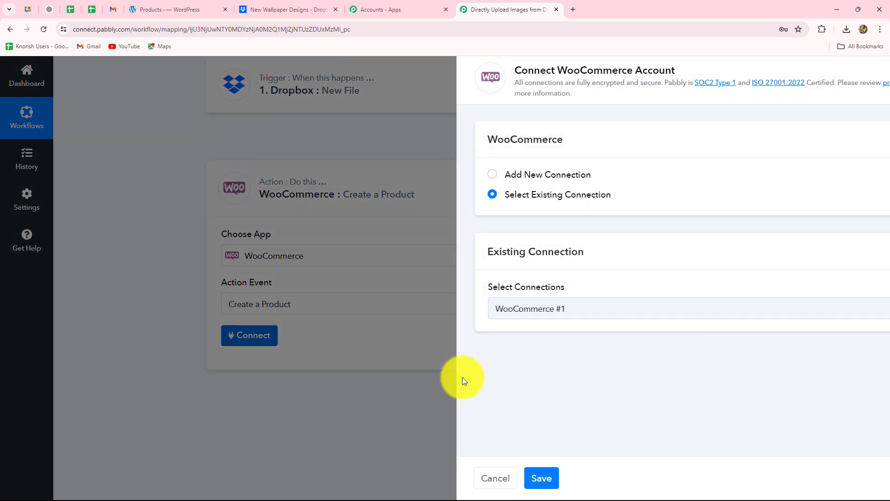
{"action": "left_click", "coordinate": [411, 179]}
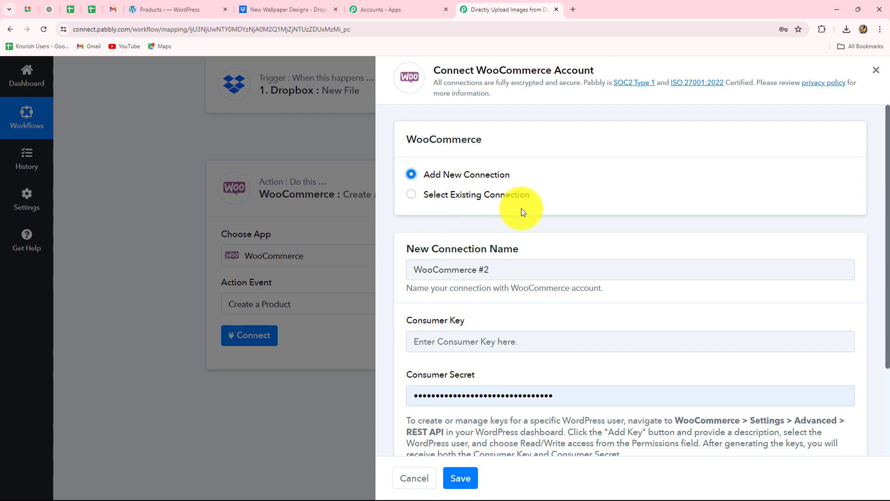
{"action": "scroll", "coordinate": [521, 212], "scroll_direction": "down", "scroll_amount": 3}
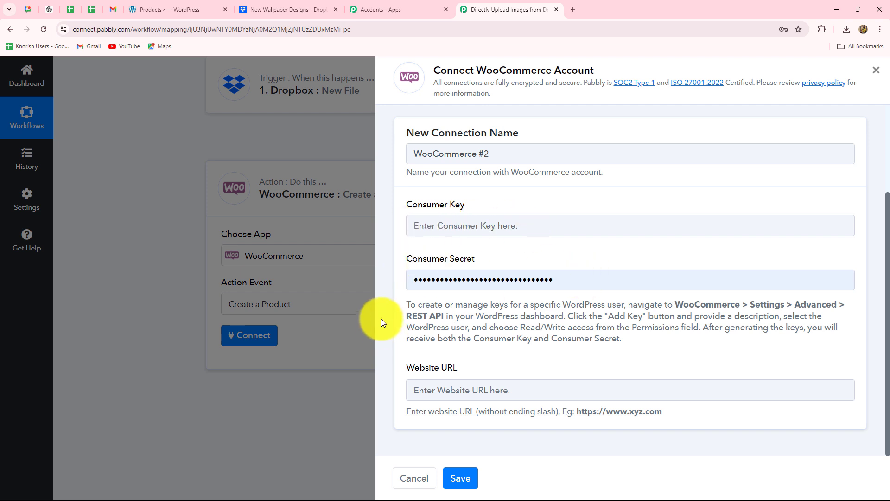
{"action": "left_click_drag", "start_coordinate": [407, 304], "coordinate": [628, 360]}
{"action": "left_click", "coordinate": [477, 318]}
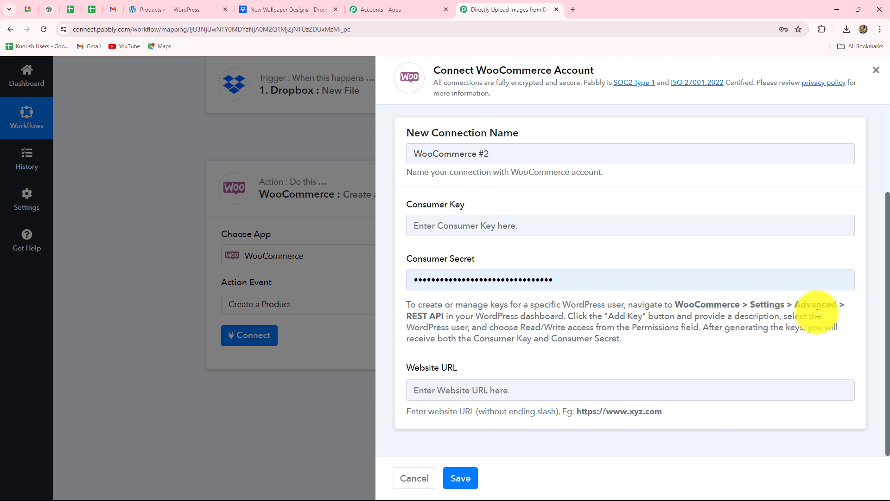
{"action": "left_click_drag", "start_coordinate": [407, 316], "coordinate": [444, 316]}
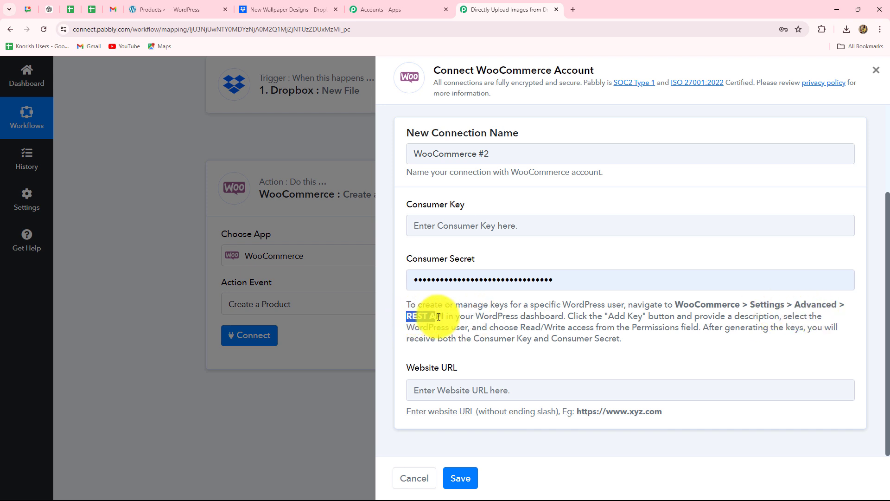
{"action": "left_click", "coordinate": [596, 366]}
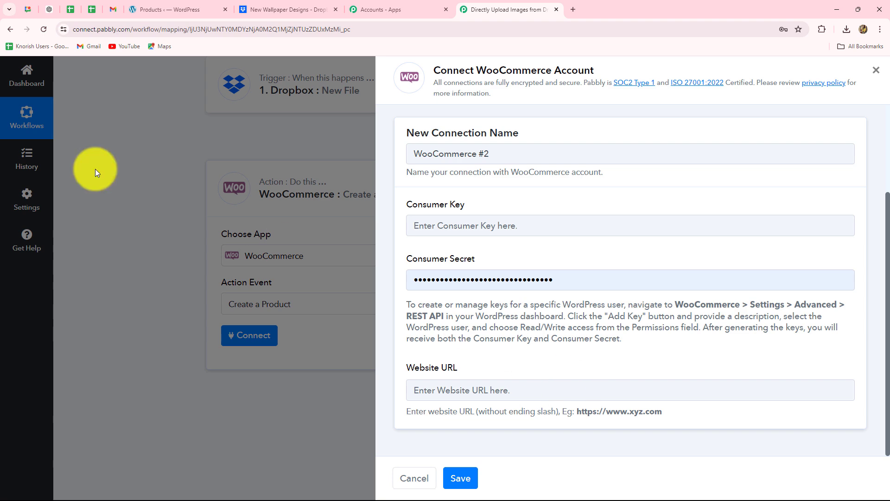
Switch to WordPress and open the REST API keys list in WooCommerce's advanced settings.
{"action": "left_click", "coordinate": [163, 10]}
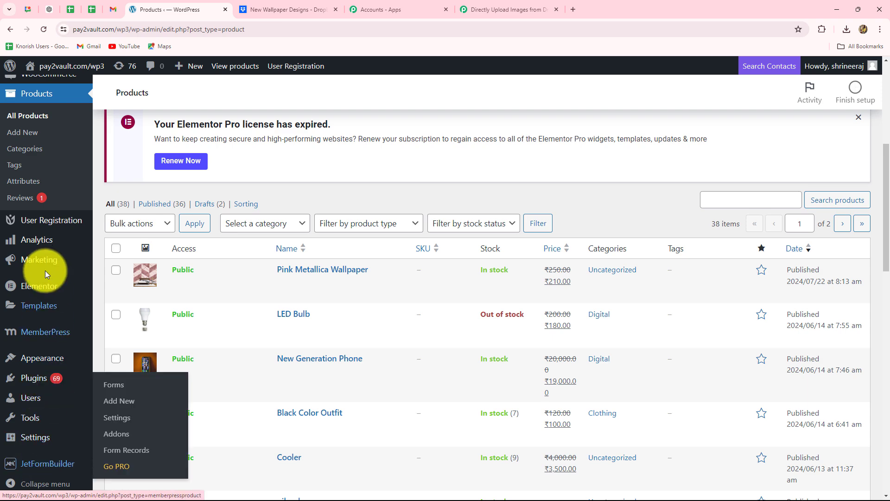
{"action": "mouse_move", "coordinate": [40, 417]}
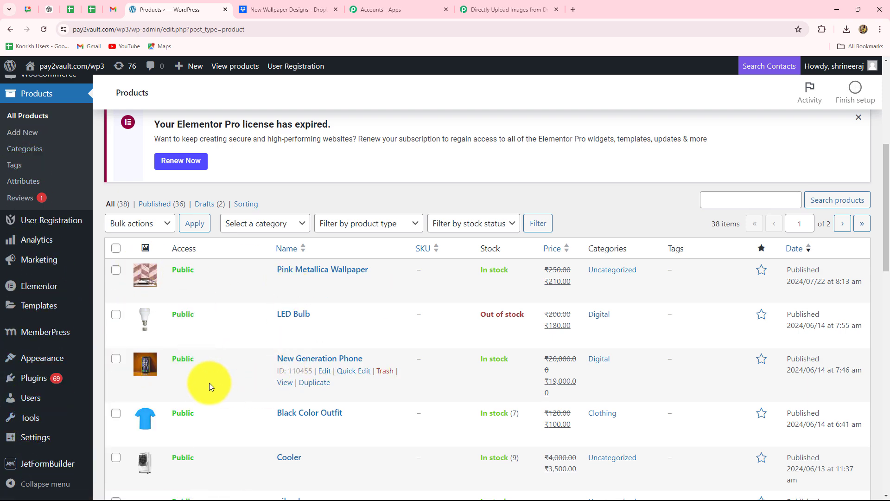
{"action": "left_click", "coordinate": [34, 224]}
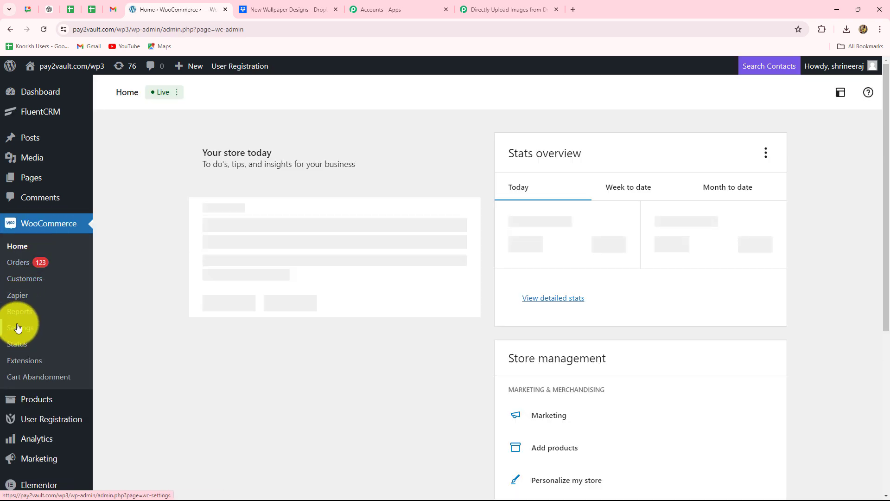
{"action": "left_click", "coordinate": [18, 328]}
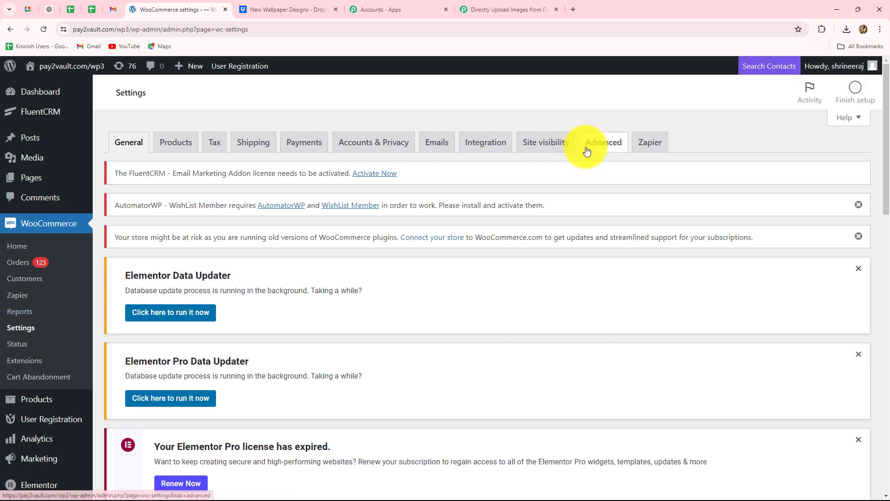
{"action": "left_click", "coordinate": [588, 147]}
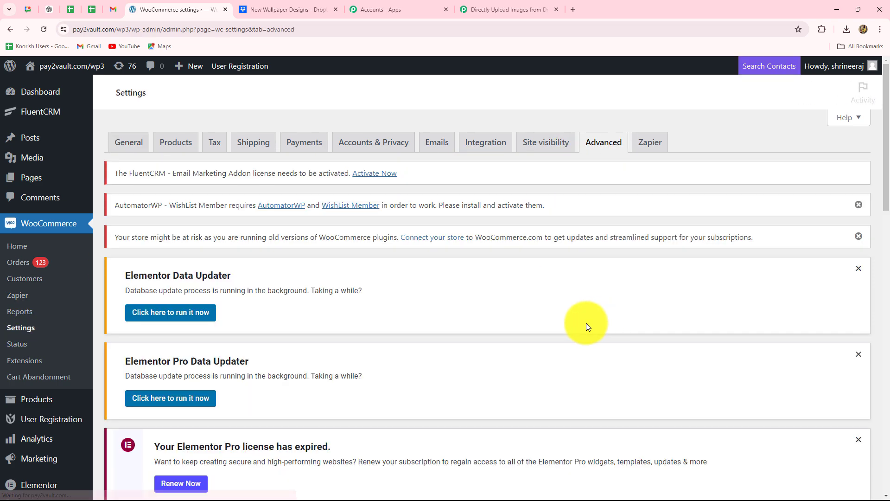
{"action": "scroll", "coordinate": [586, 323], "scroll_direction": "down", "scroll_amount": 5}
{"action": "scroll", "coordinate": [587, 323], "scroll_direction": "down", "scroll_amount": 1}
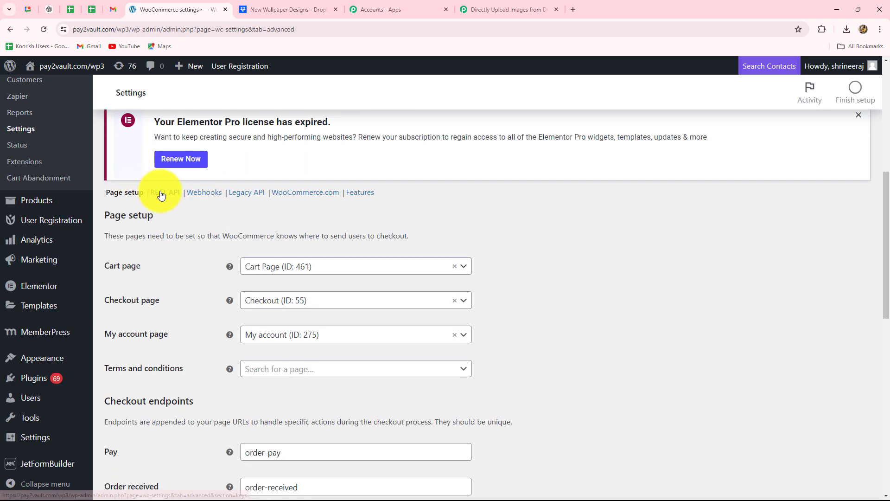
{"action": "left_click", "coordinate": [179, 194]}
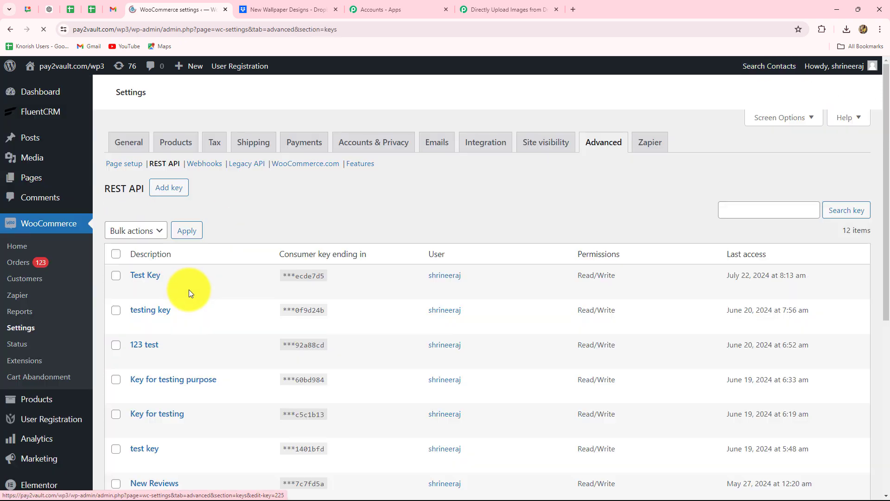
{"action": "scroll", "coordinate": [506, 285], "scroll_direction": "down", "scroll_amount": 1}
{"action": "scroll", "coordinate": [505, 280], "scroll_direction": "down", "scroll_amount": 7}
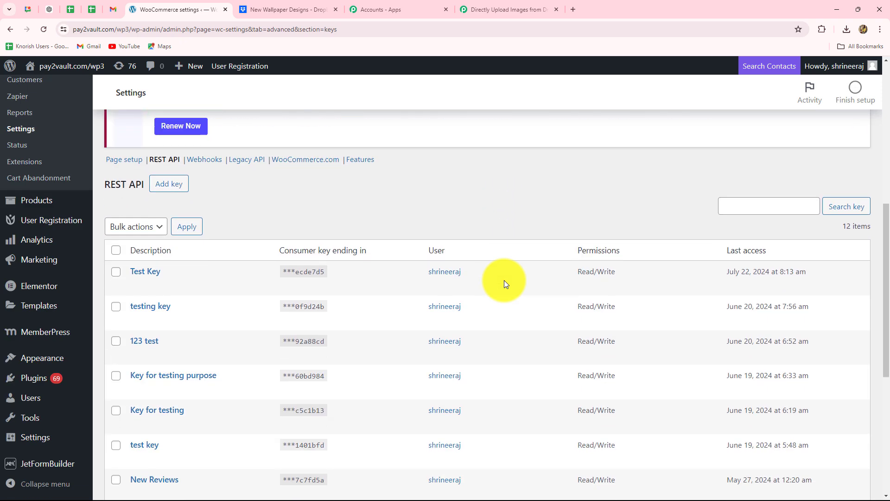
Start adding a REST API key in WooCommerce and enter New Wallpaper Designs as its description.
{"action": "left_click", "coordinate": [179, 124]}
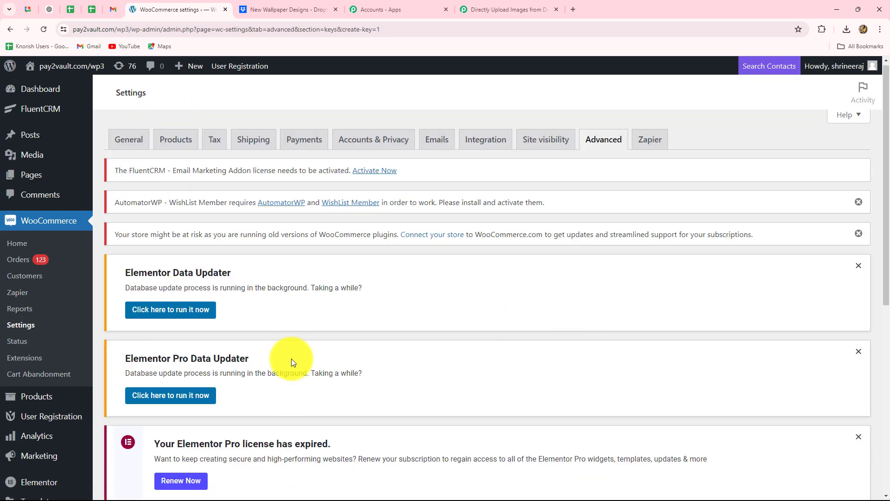
{"action": "scroll", "coordinate": [290, 360], "scroll_direction": "down", "scroll_amount": 8}
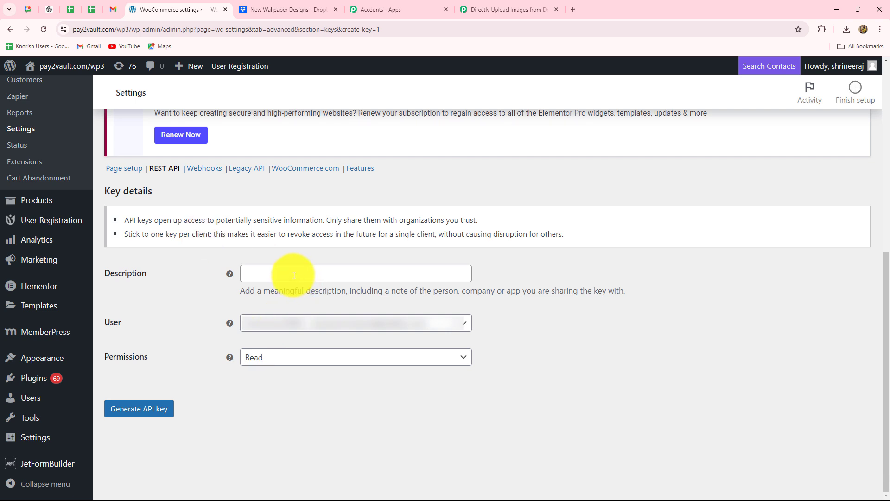
{"action": "left_click", "coordinate": [259, 273]}
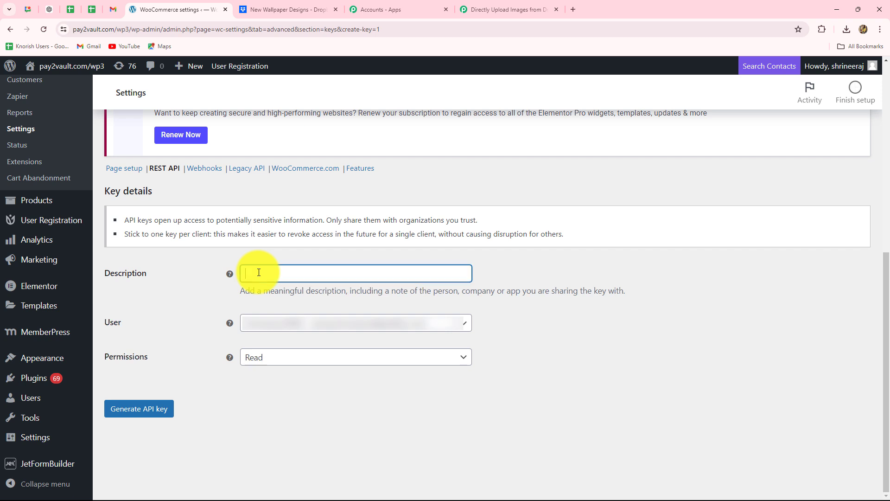
{"action": "key", "text": "Caps_Lock"}
{"action": "type", "text": "new Wallpaper Designs"}
{"action": "left_click", "coordinate": [179, 293]}
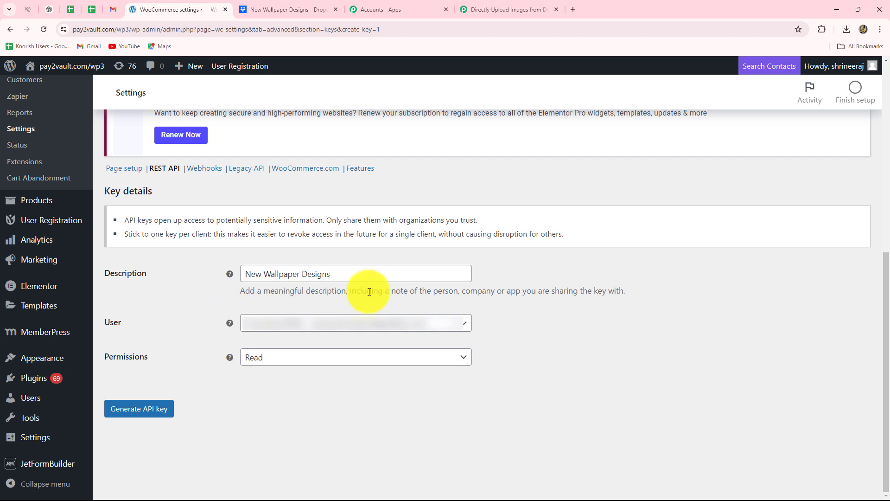
{"action": "left_click_drag", "start_coordinate": [362, 268], "coordinate": [221, 279]}
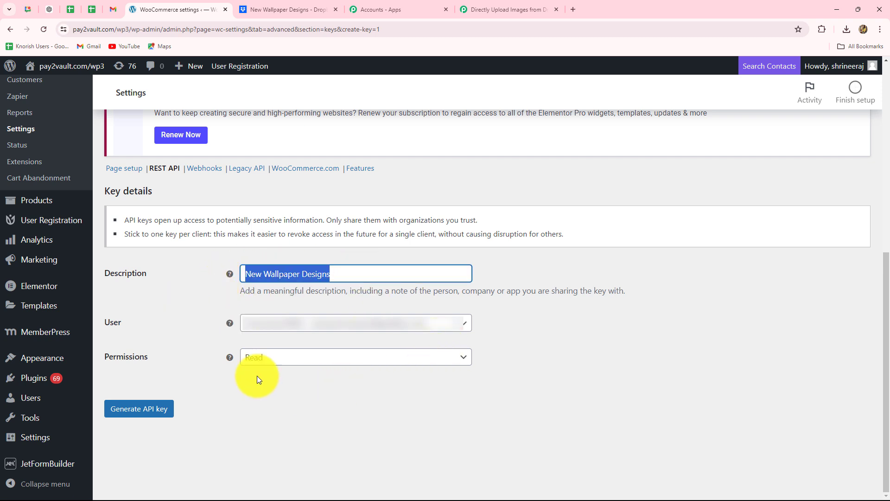
{"action": "left_click", "coordinate": [256, 299]}
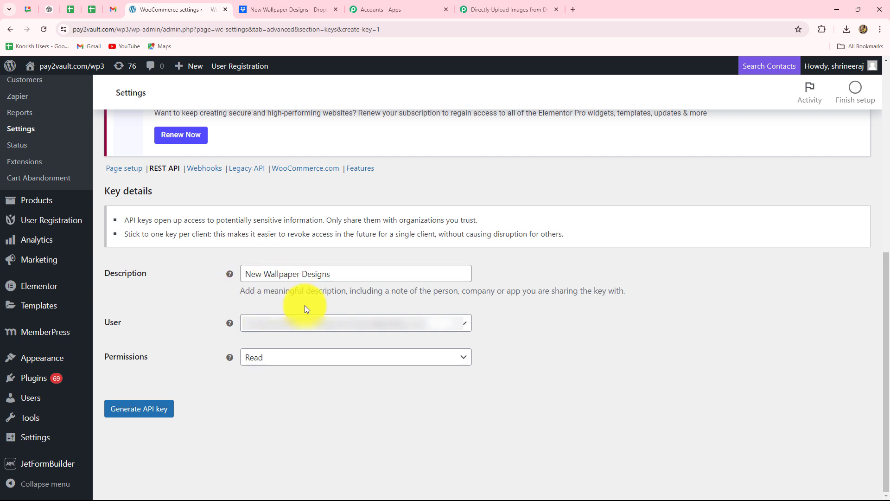
Set the new key's permissions to Read/Write and generate the API key.
{"action": "left_click", "coordinate": [271, 360]}
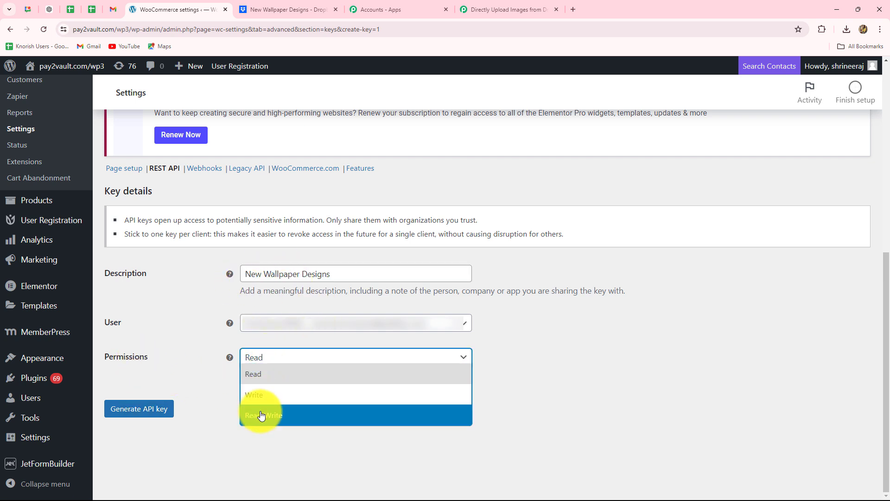
{"action": "left_click", "coordinate": [259, 413]}
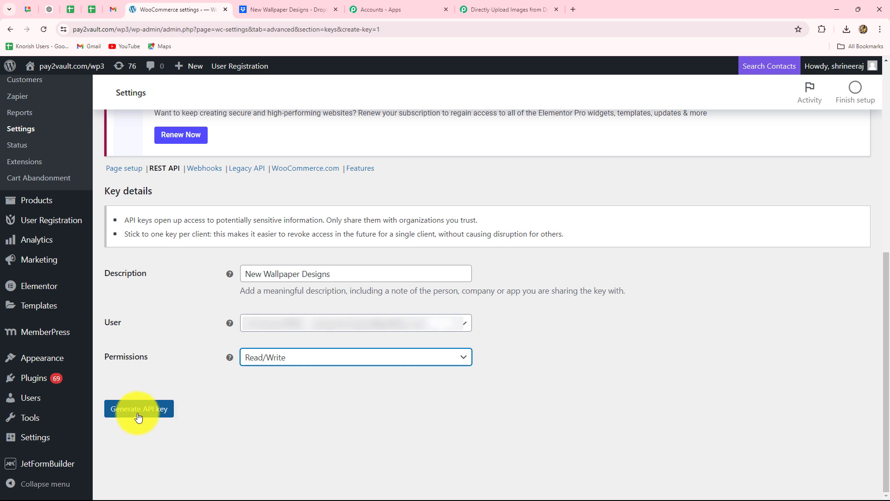
{"action": "left_click", "coordinate": [168, 414]}
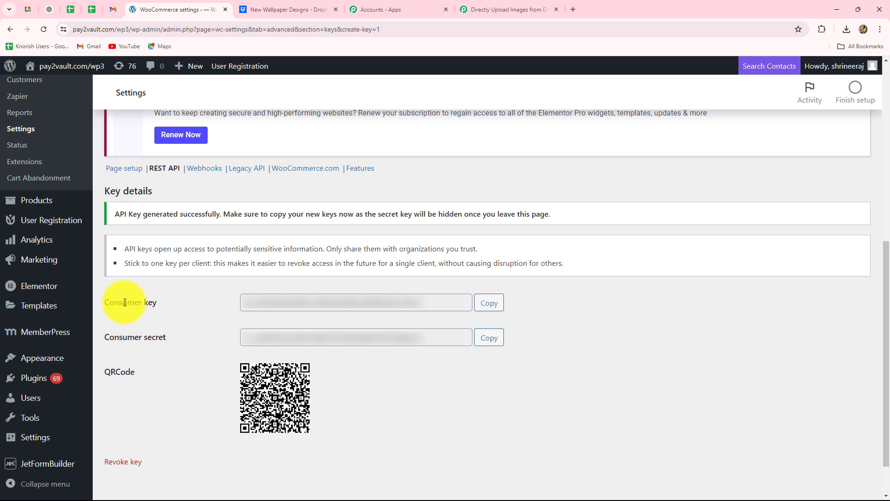
Copy the generated consumer key and paste it into the Consumer Key field of the WooCommerce connection in Pabbly Connect.
{"action": "left_click", "coordinate": [484, 302]}
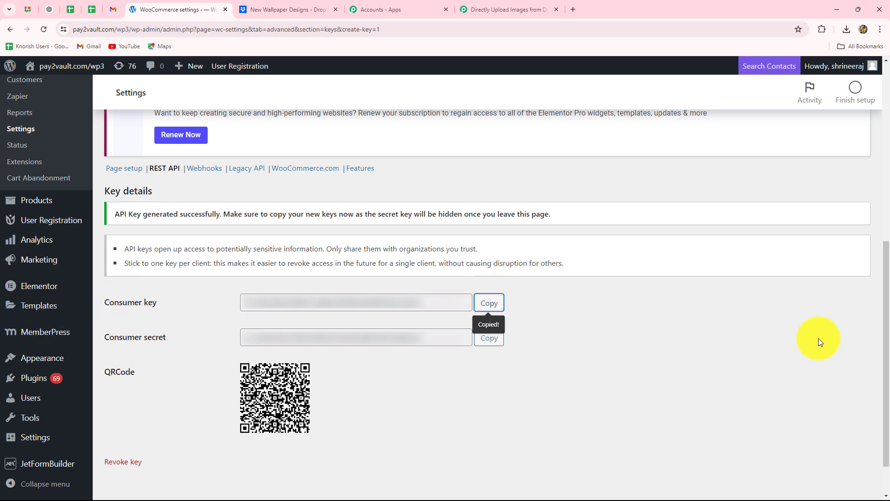
{"action": "left_click", "coordinate": [503, 10]}
{"action": "left_click", "coordinate": [464, 225]}
{"action": "key", "text": "ctrl+v"}
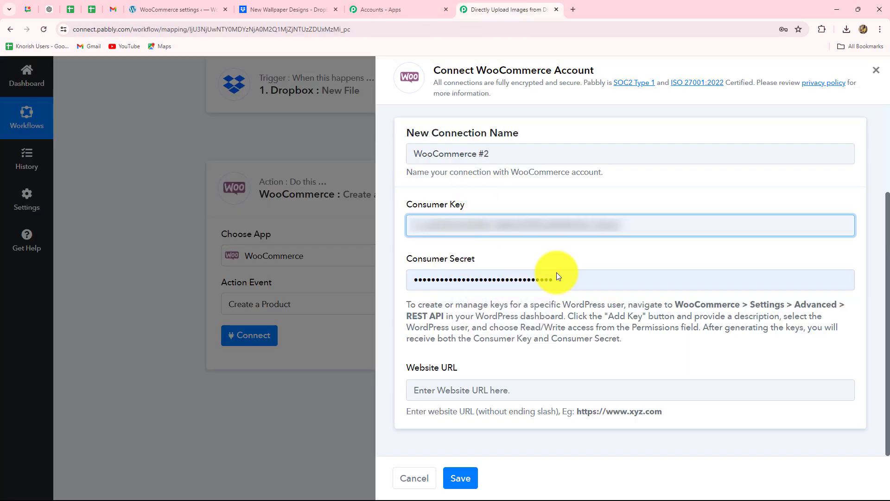
Clear the prefilled Consumer Secret in the connection form and replace it with the consumer secret copied from WordPress.
{"action": "left_click_drag", "start_coordinate": [556, 276], "coordinate": [343, 283]}
{"action": "key", "text": "BackSpace"}
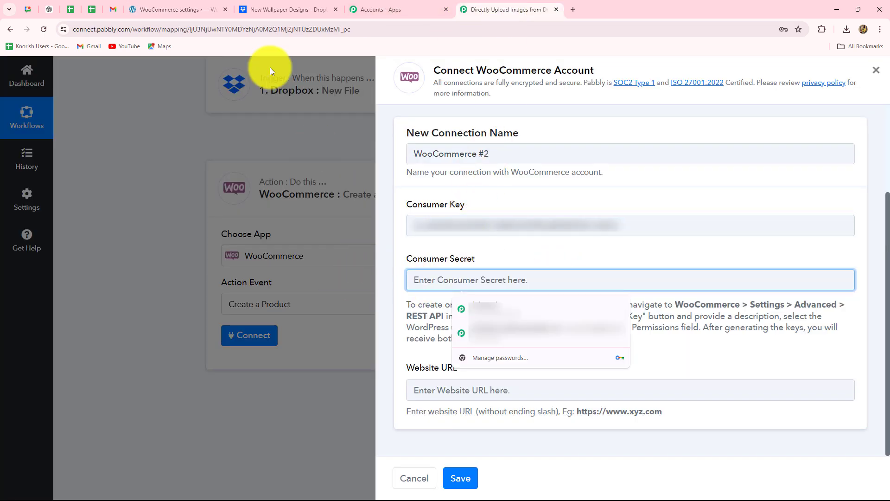
{"action": "left_click", "coordinate": [176, 10]}
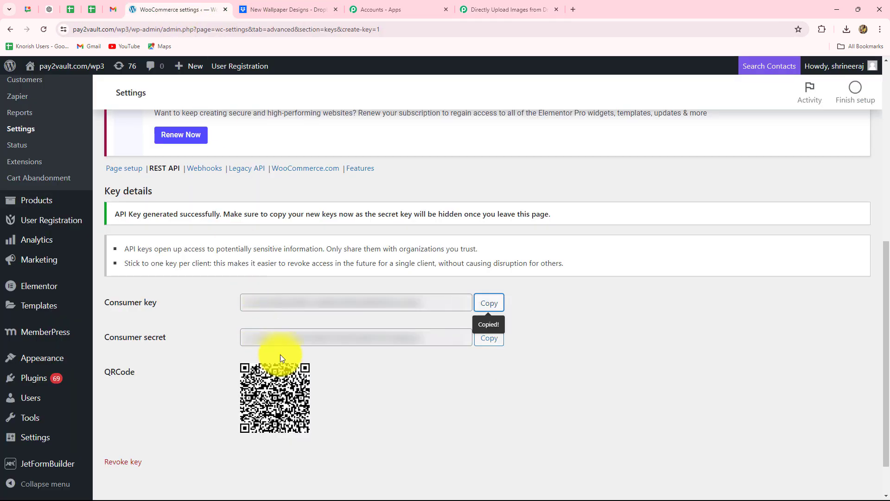
{"action": "left_click", "coordinate": [490, 339]}
{"action": "left_click", "coordinate": [510, 9]}
{"action": "left_click", "coordinate": [437, 281]}
{"action": "key", "text": "ctrl+v"}
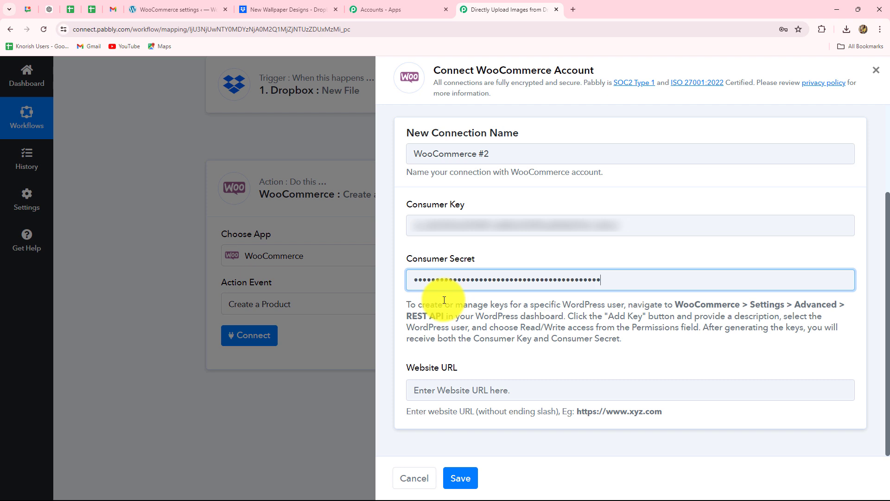
{"action": "left_click", "coordinate": [459, 384]}
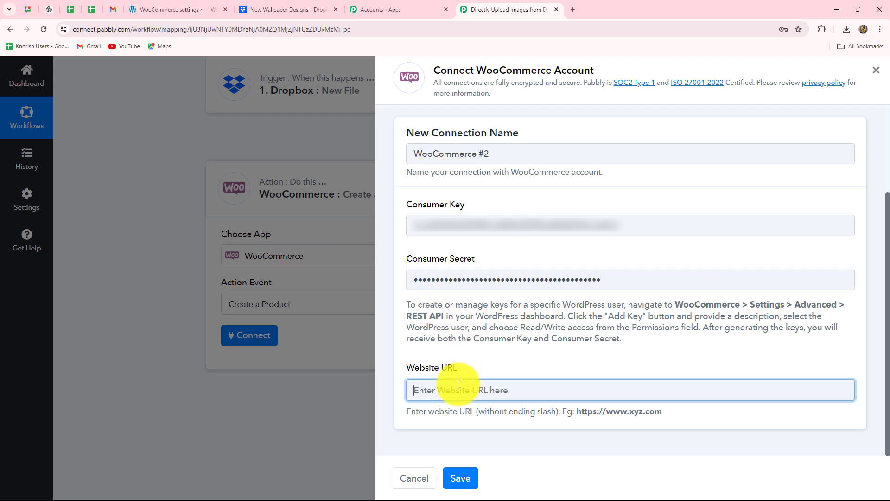
{"action": "left_click", "coordinate": [180, 5]}
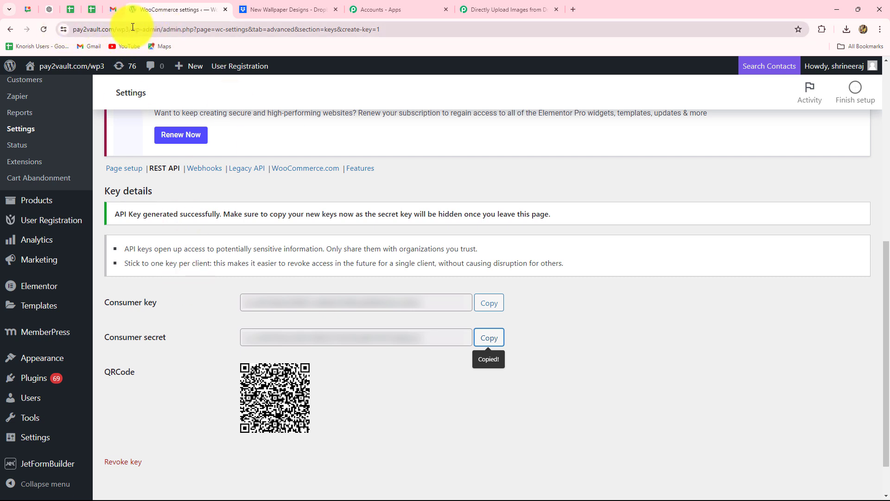
{"action": "left_click_drag", "start_coordinate": [131, 25], "coordinate": [58, 29]}
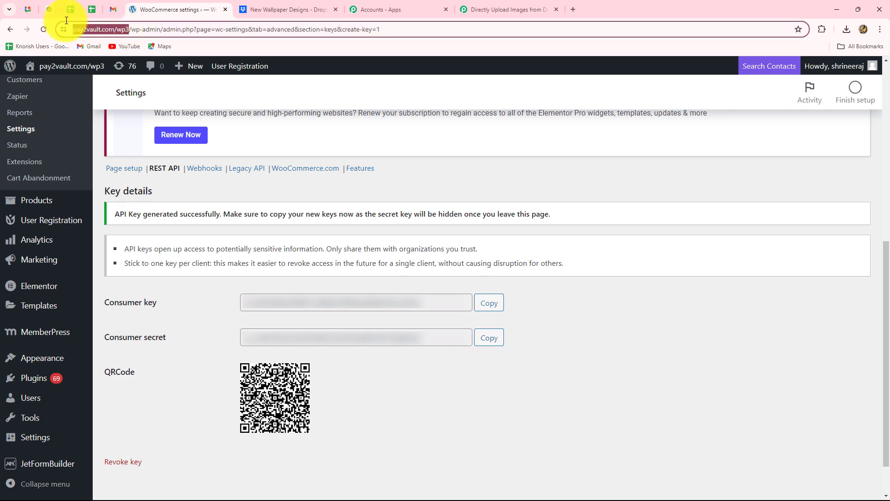
{"action": "key", "text": "ctrl+c"}
{"action": "left_click", "coordinate": [507, 9]}
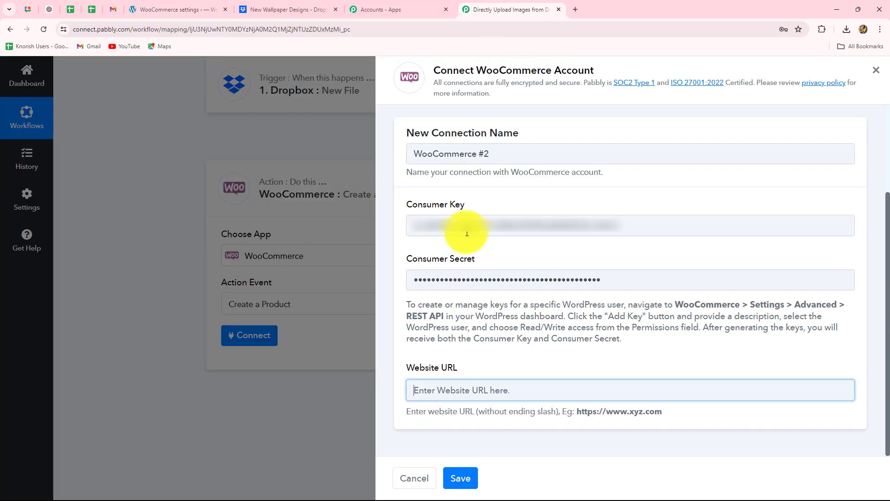
{"action": "left_click", "coordinate": [424, 391]}
{"action": "key", "text": "ctrl+v"}
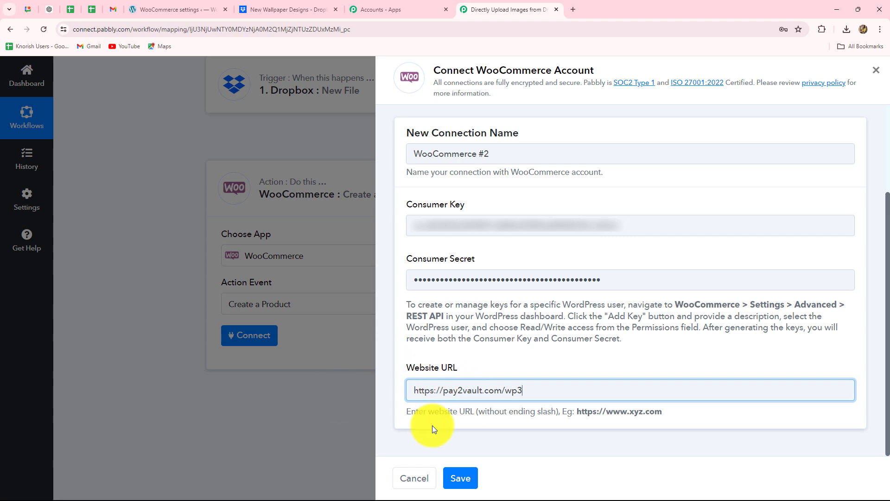
{"action": "left_click", "coordinate": [464, 481]}
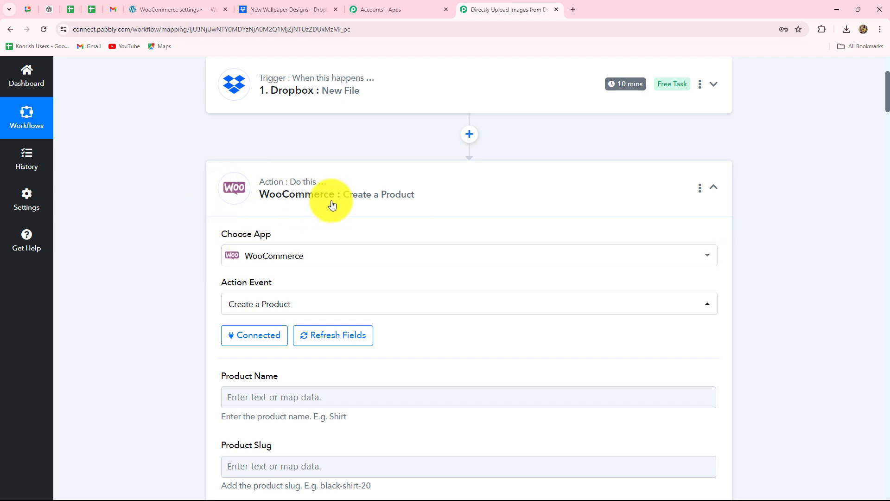
Review the product fields offered by the WooCommerce Create a Product action, from product name to sale dates.
{"action": "scroll", "coordinate": [509, 318], "scroll_direction": "down", "scroll_amount": 9}
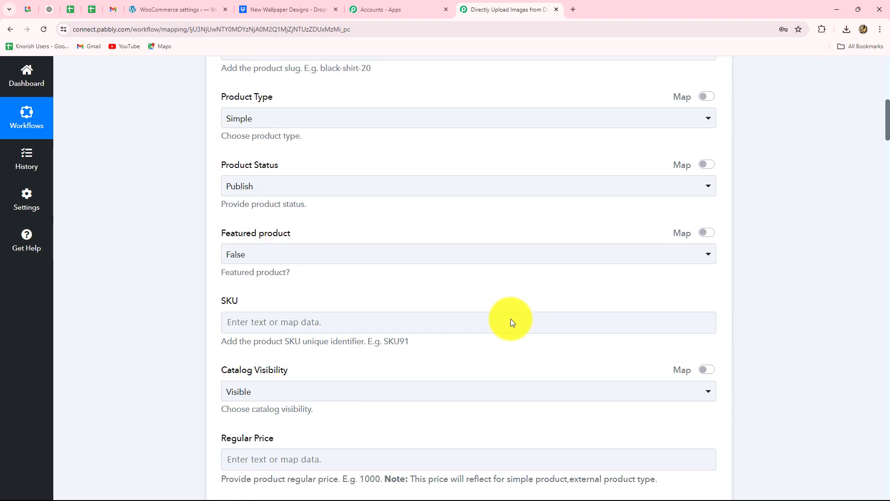
{"action": "scroll", "coordinate": [511, 318], "scroll_direction": "up", "scroll_amount": 5}
{"action": "scroll", "coordinate": [513, 321], "scroll_direction": "up", "scroll_amount": 4}
{"action": "scroll", "coordinate": [514, 325], "scroll_direction": "down", "scroll_amount": 5}
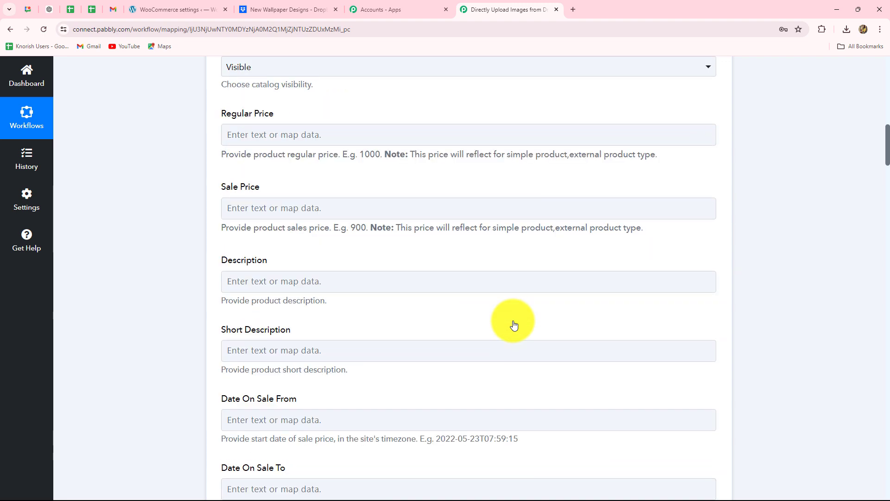
{"action": "scroll", "coordinate": [513, 321], "scroll_direction": "up", "scroll_amount": 12}
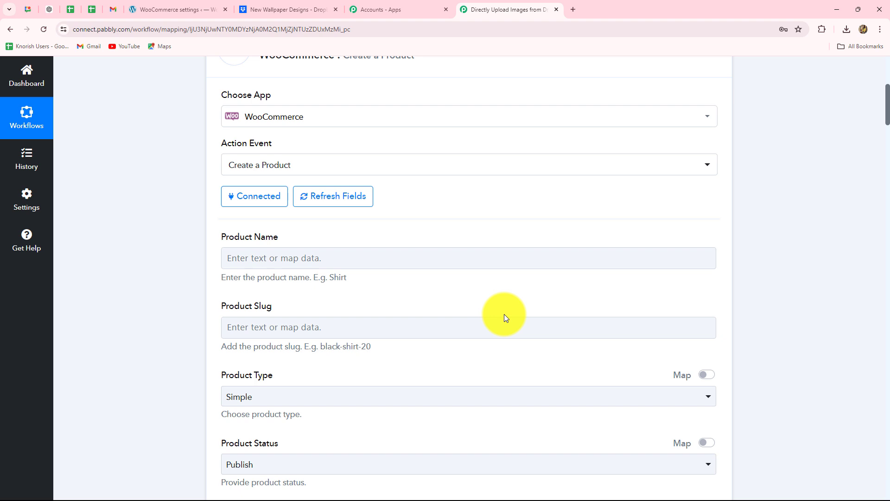
{"action": "scroll", "coordinate": [504, 313], "scroll_direction": "down", "scroll_amount": 2}
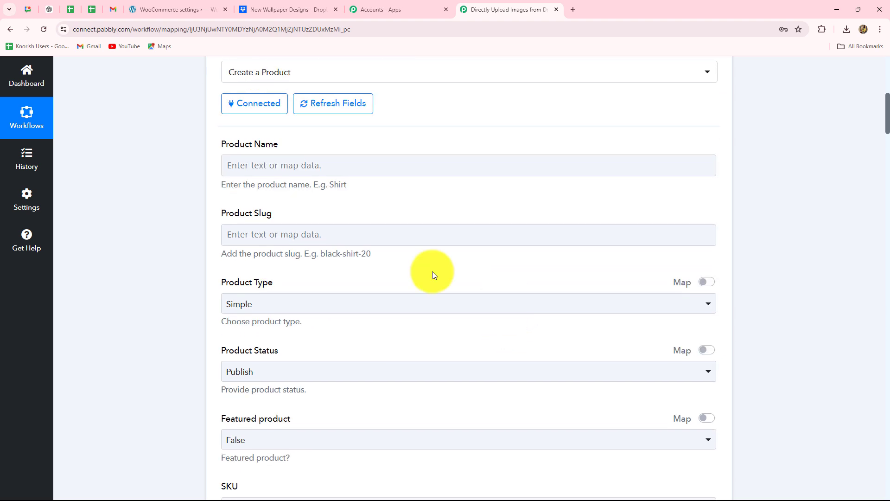
Examine which Dropbox New File data could be mapped to Product Name, checking the file name entry and the WordPress store's products.
{"action": "left_click", "coordinate": [279, 168]}
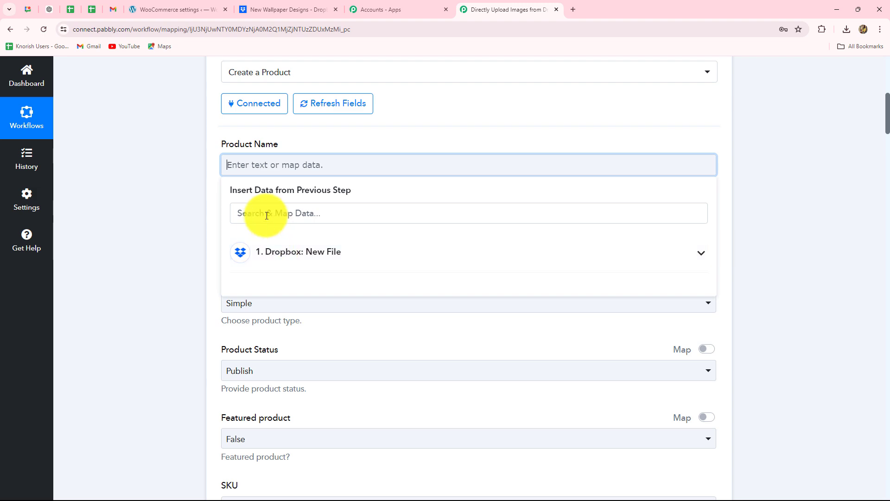
{"action": "left_click", "coordinate": [160, 217]}
{"action": "left_click", "coordinate": [157, 6]}
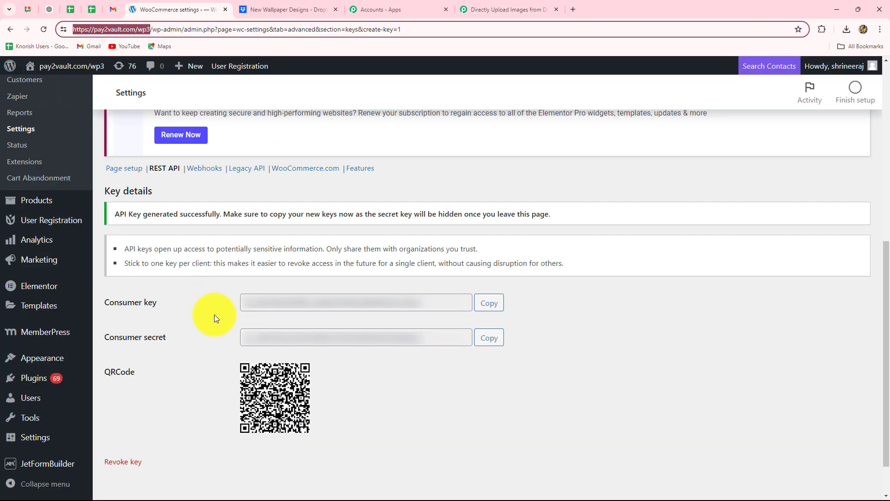
{"action": "left_click", "coordinate": [287, 9]}
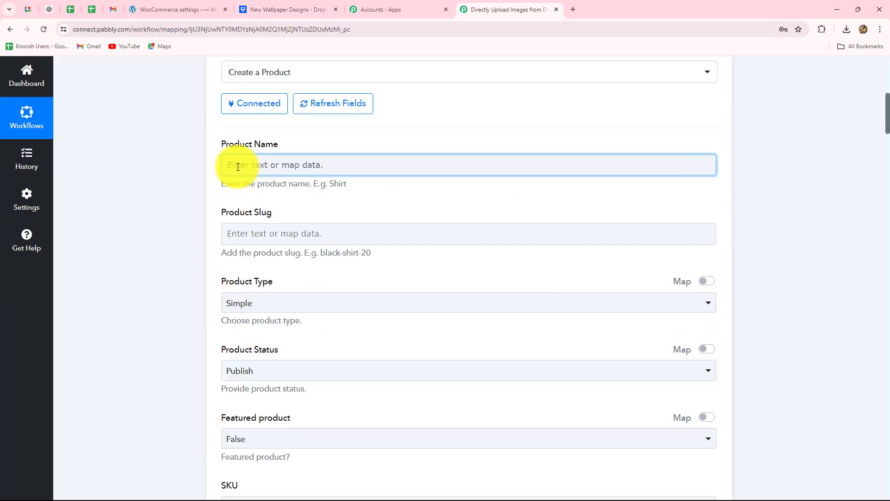
{"action": "left_click", "coordinate": [238, 166]}
{"action": "left_click", "coordinate": [295, 251]}
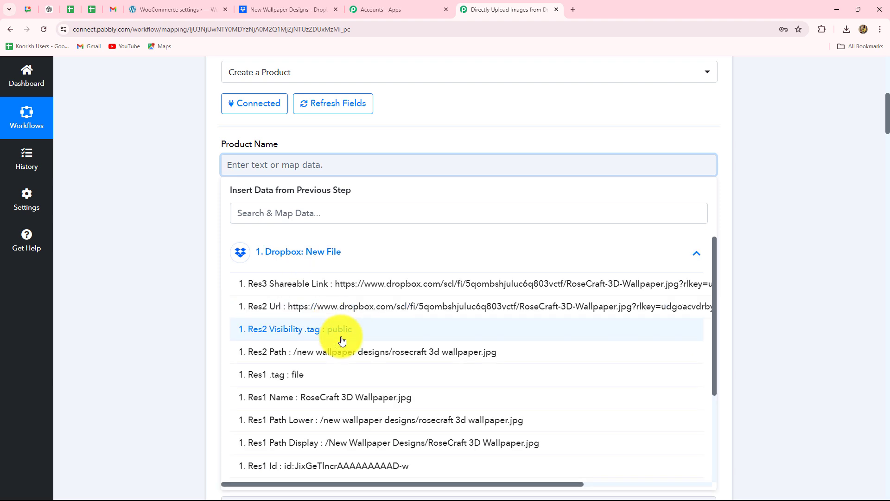
{"action": "scroll", "coordinate": [357, 364], "scroll_direction": "down", "scroll_amount": 3}
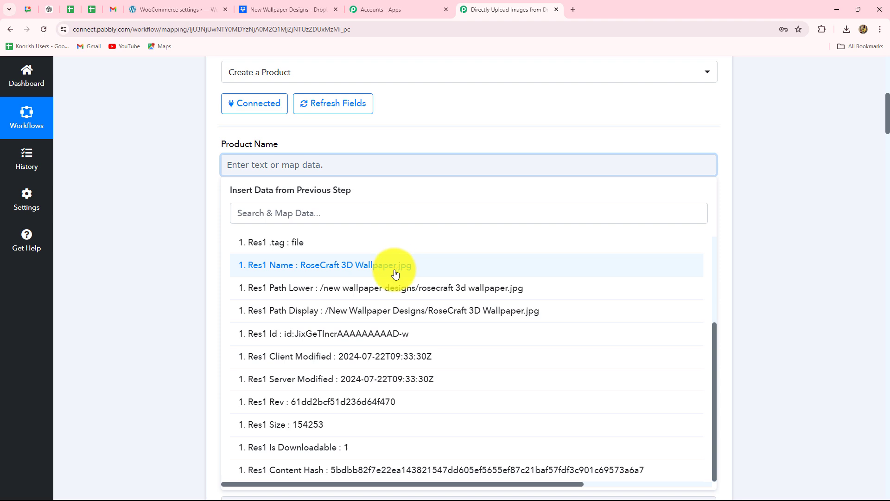
{"action": "left_click", "coordinate": [761, 219]}
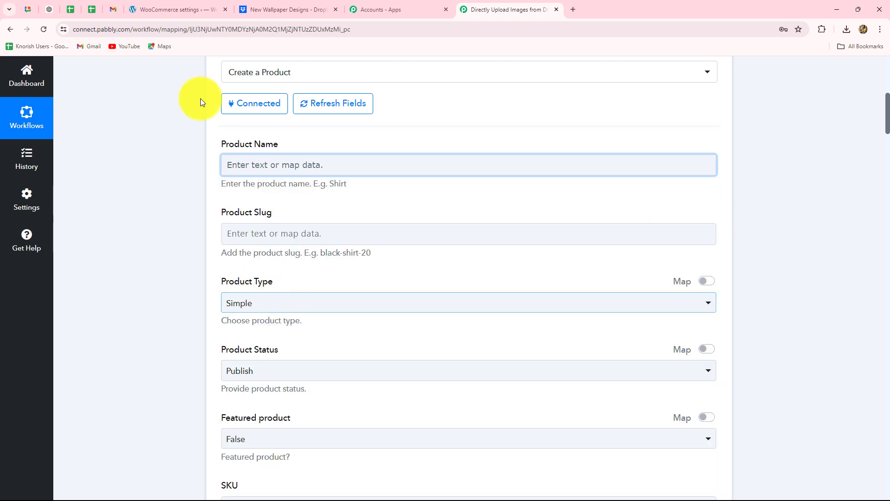
{"action": "left_click", "coordinate": [179, 9]}
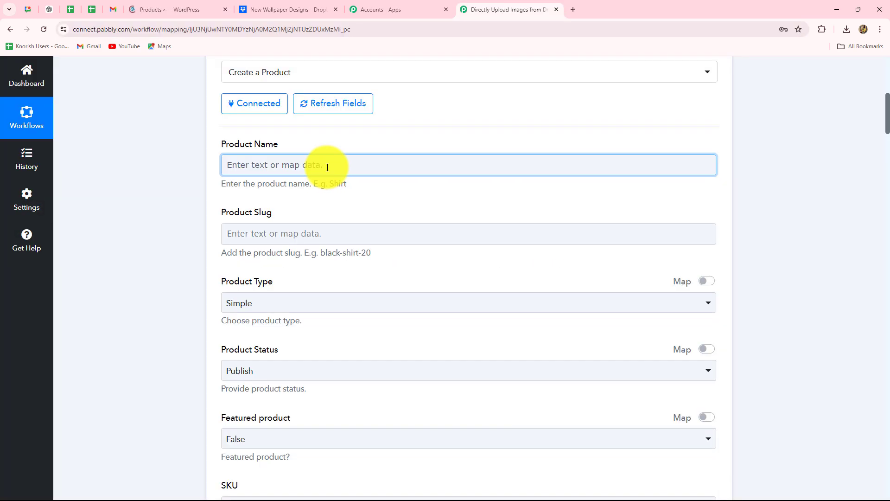
{"action": "left_click", "coordinate": [319, 166]}
{"action": "left_click", "coordinate": [314, 265]}
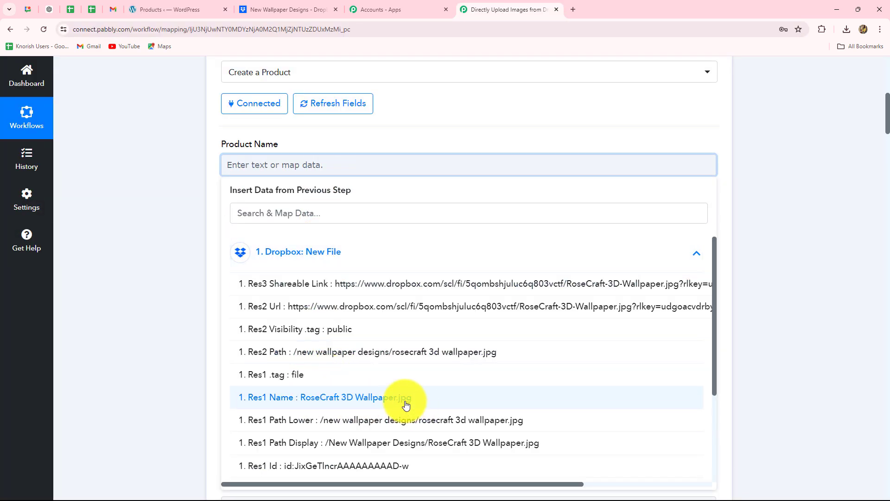
{"action": "left_click", "coordinate": [801, 324]}
Insert a new action step between the Dropbox trigger and the WooCommerce Create a Product action.
{"action": "scroll", "coordinate": [471, 301], "scroll_direction": "up", "scroll_amount": 9}
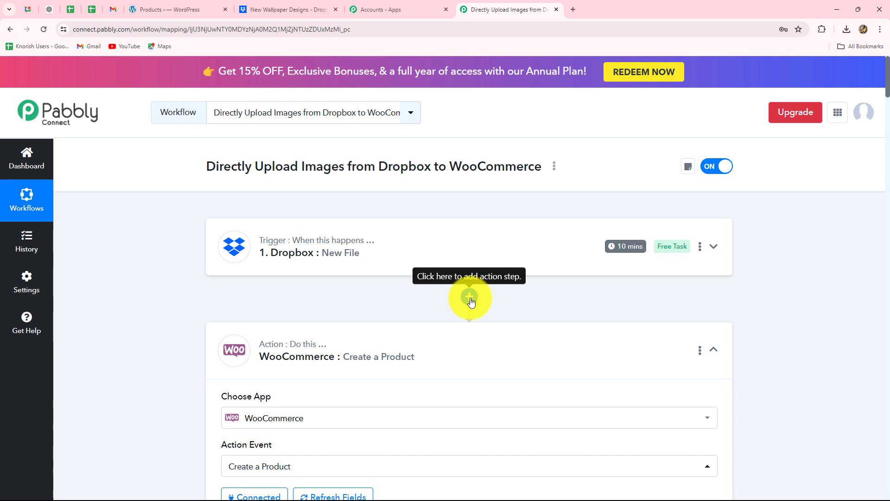
{"action": "left_click", "coordinate": [469, 298]}
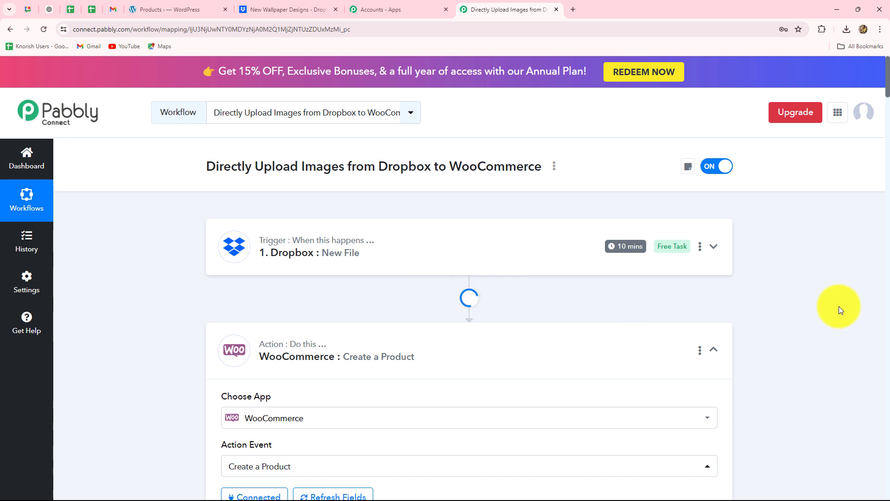
{"action": "scroll", "coordinate": [212, 313], "scroll_direction": "down", "scroll_amount": 3}
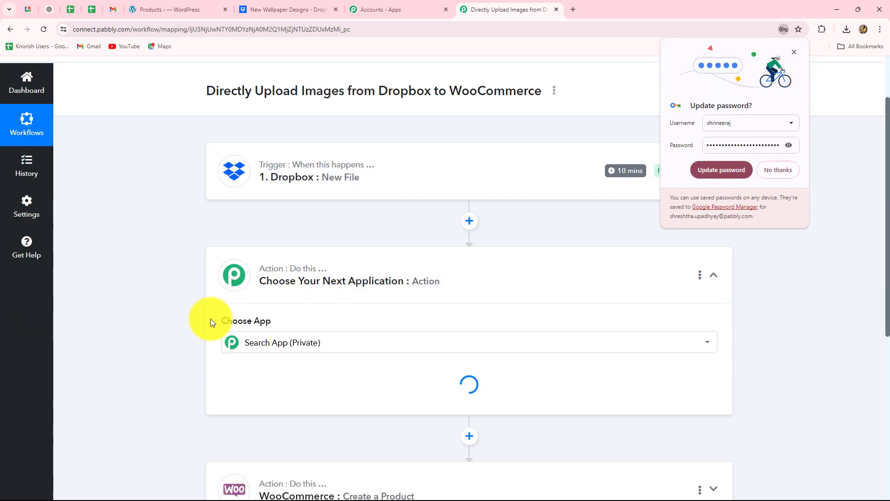
Choose Text Formatter (Pabbly) with the Split Text action event for the inserted step and connect it.
{"action": "type", "text": "Text"}
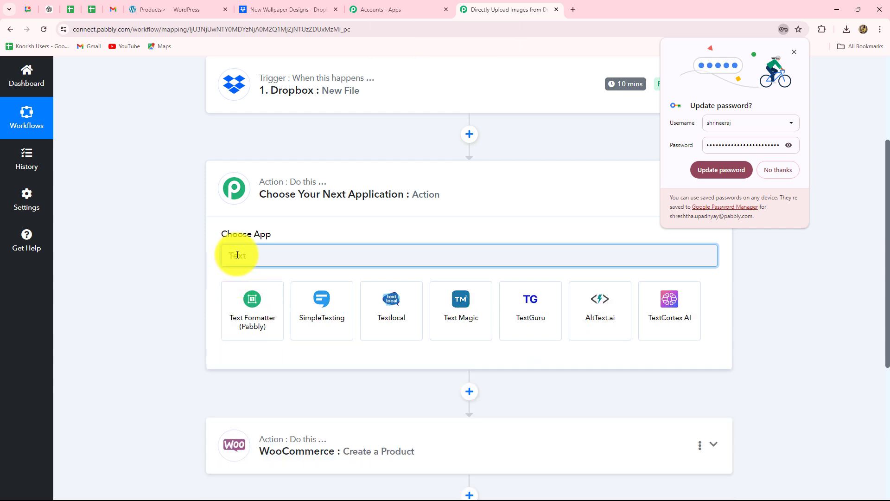
{"action": "left_click", "coordinate": [250, 299]}
{"action": "left_click", "coordinate": [794, 53]}
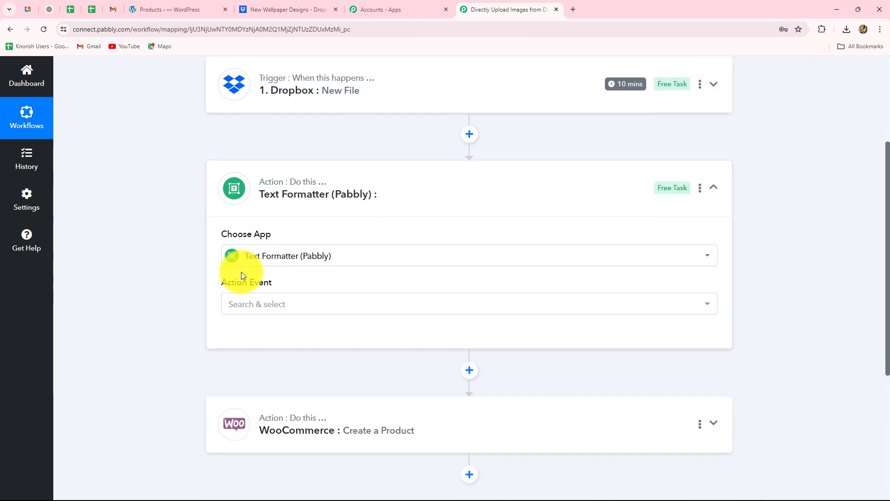
{"action": "left_click", "coordinate": [236, 306]}
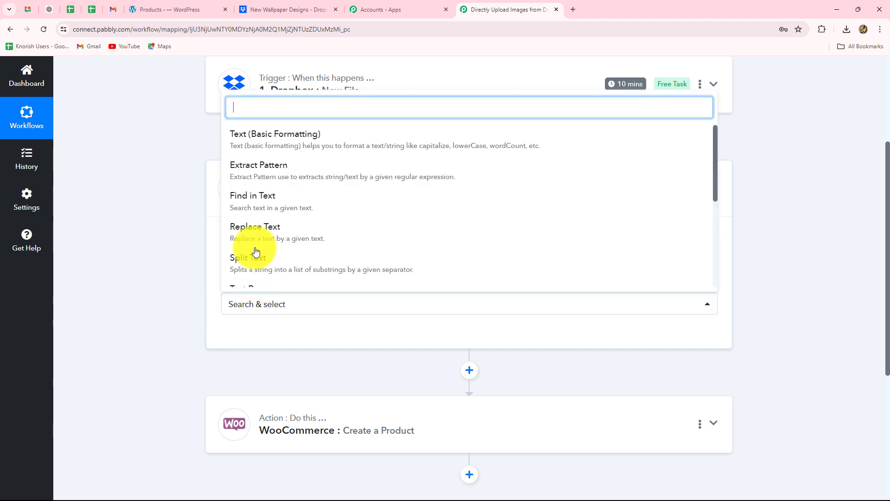
{"action": "left_click", "coordinate": [245, 262]}
{"action": "left_click", "coordinate": [242, 337]}
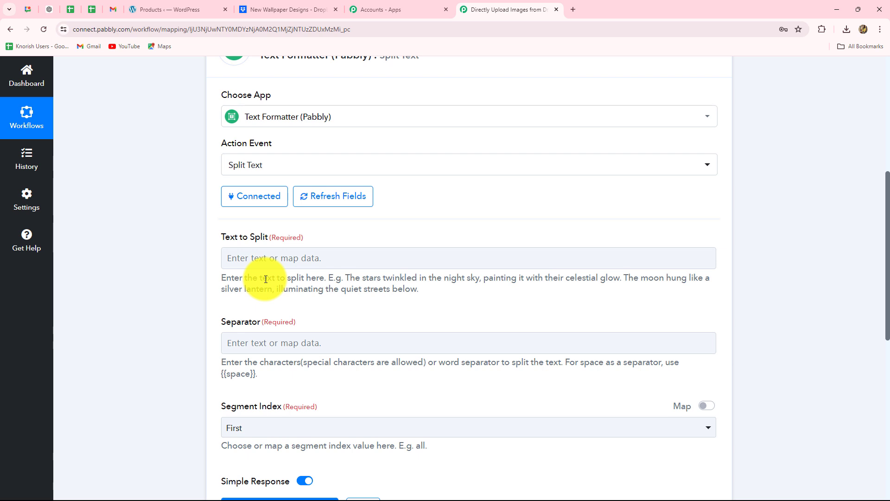
Map Res1 Name from the Dropbox New File data into the Text to Split field.
{"action": "left_click", "coordinate": [320, 253]}
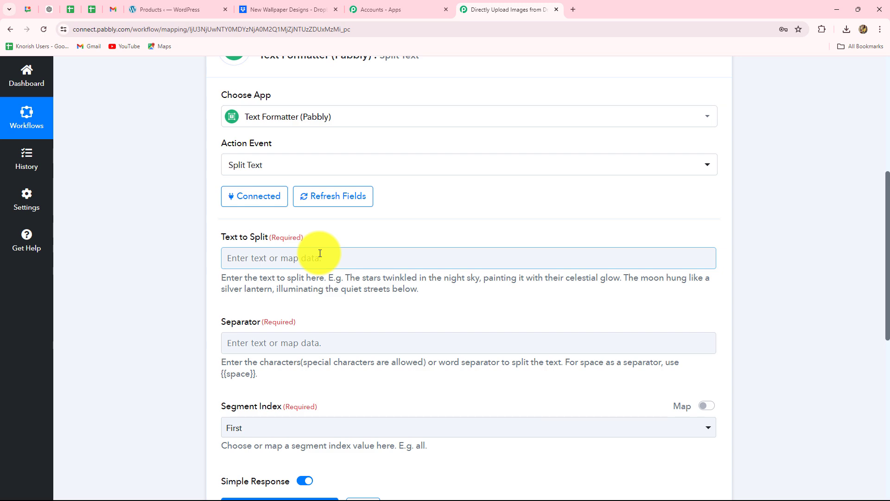
{"action": "scroll", "coordinate": [320, 253], "scroll_direction": "down", "scroll_amount": 3}
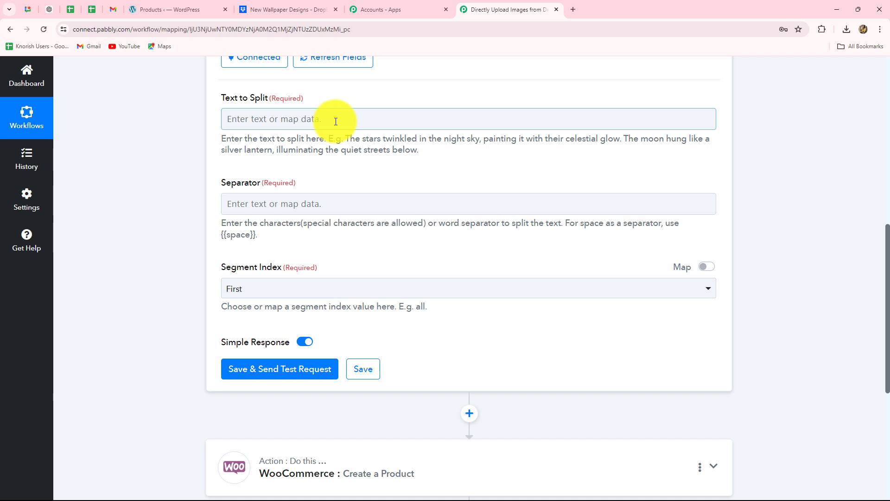
{"action": "left_click", "coordinate": [336, 121]}
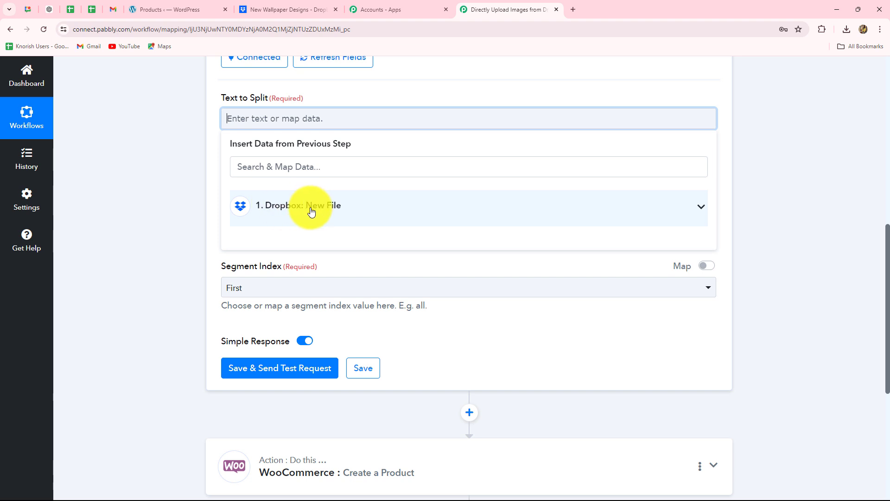
{"action": "left_click", "coordinate": [311, 212]}
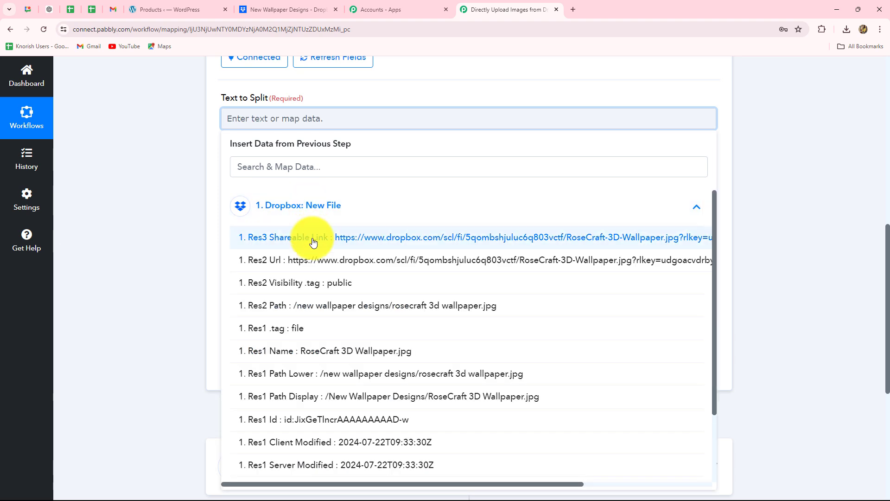
{"action": "left_click", "coordinate": [362, 353]}
{"action": "left_click", "coordinate": [797, 235]}
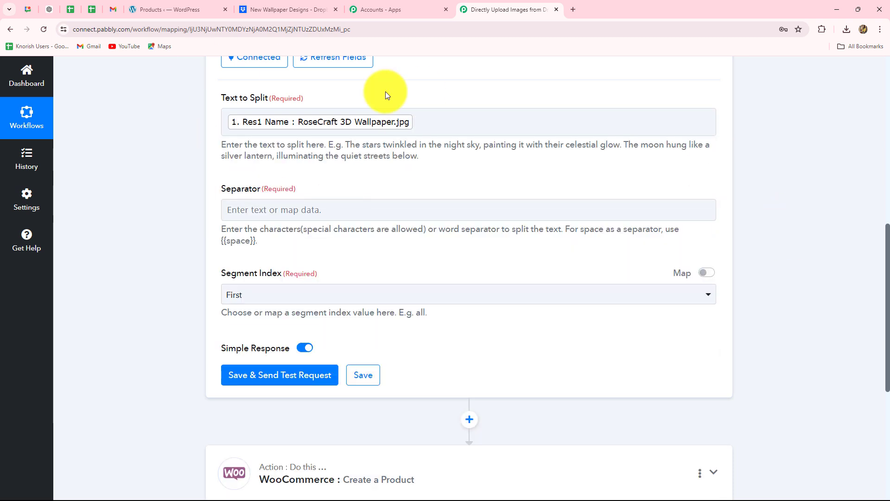
{"action": "left_click", "coordinate": [410, 130]}
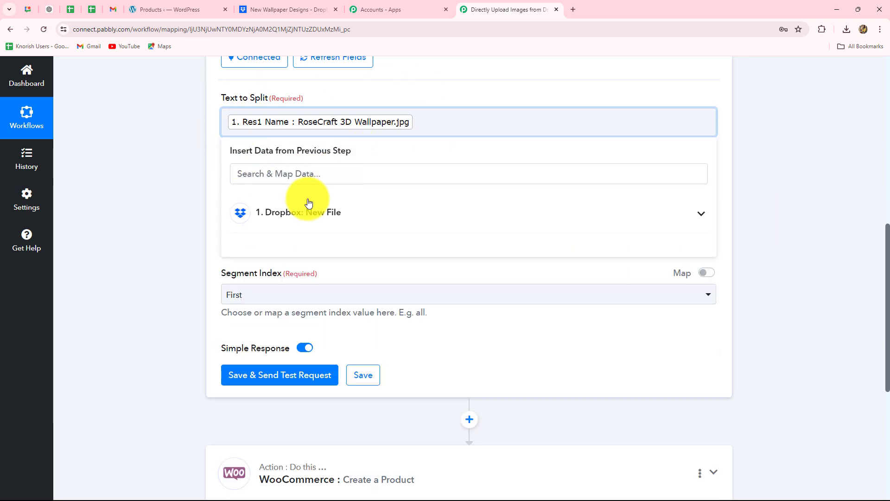
{"action": "left_click", "coordinate": [164, 139]}
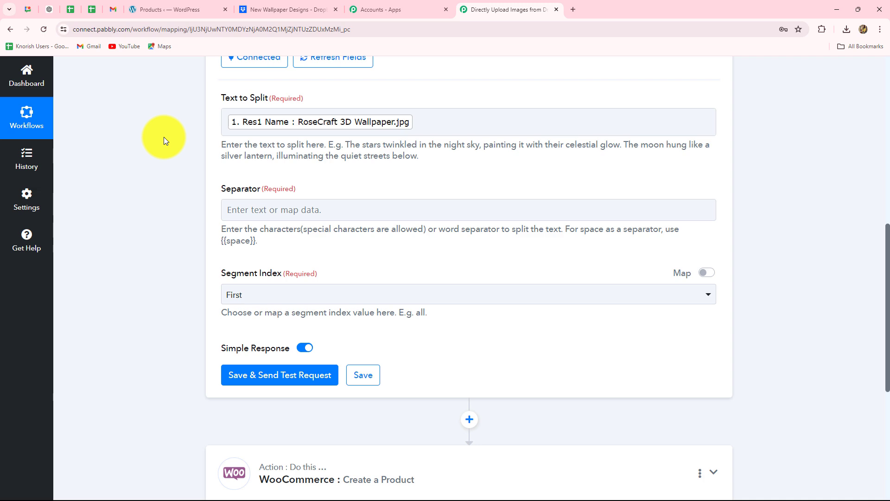
Check the image file names in Dropbox's New Wallpaper Designs folder, and set the Split Text separator to a full stop (.) in Pabbly Connect.
{"action": "left_click", "coordinate": [255, 9]}
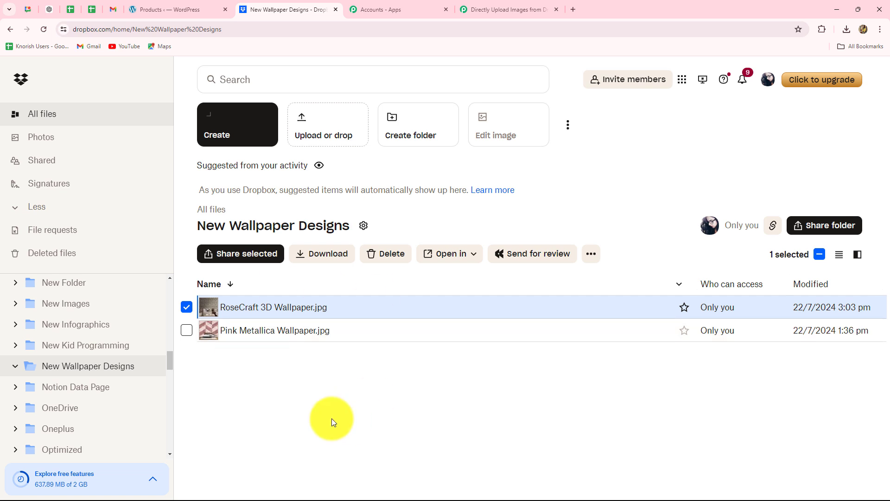
{"action": "left_click", "coordinate": [501, 9]}
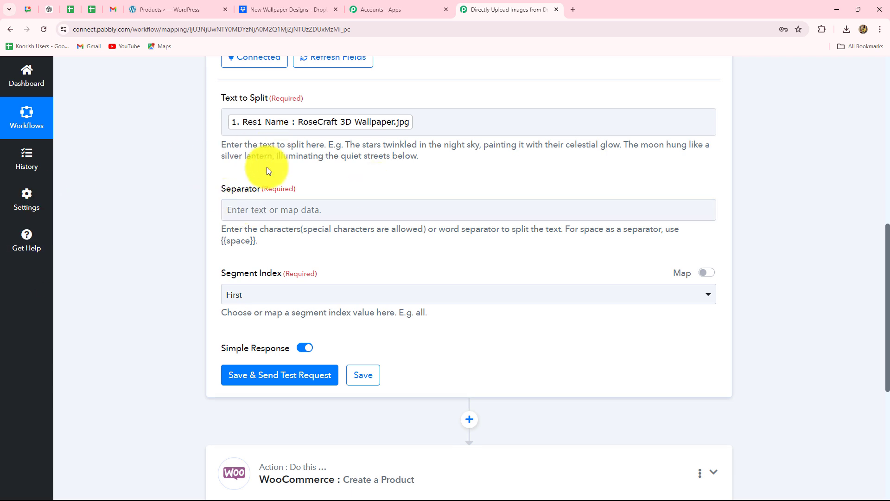
{"action": "left_click", "coordinate": [261, 211]}
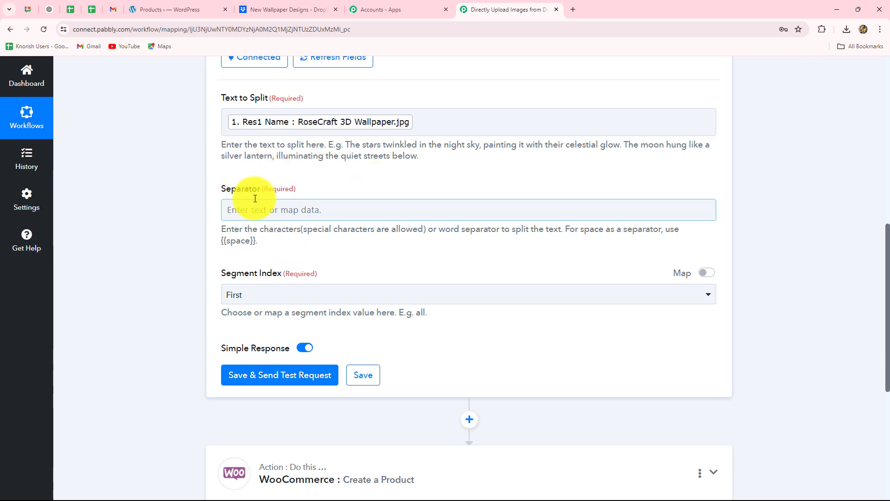
{"action": "left_click", "coordinate": [315, 124]}
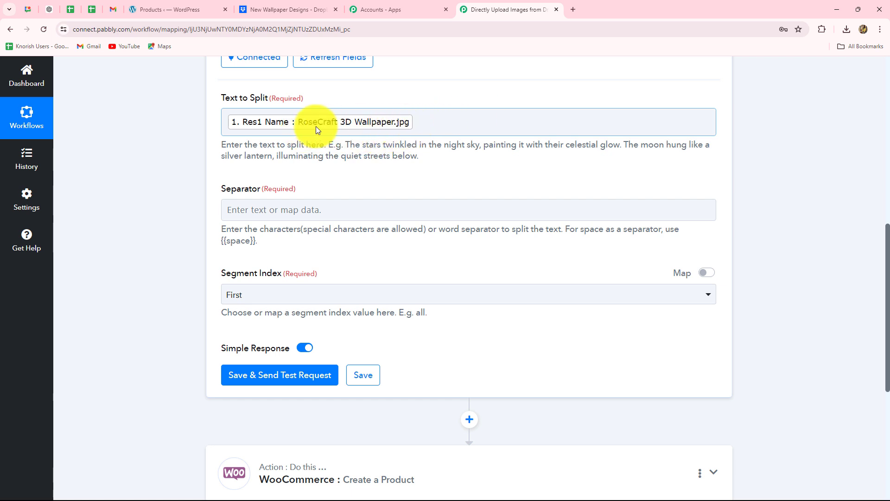
{"action": "left_click", "coordinate": [287, 214]}
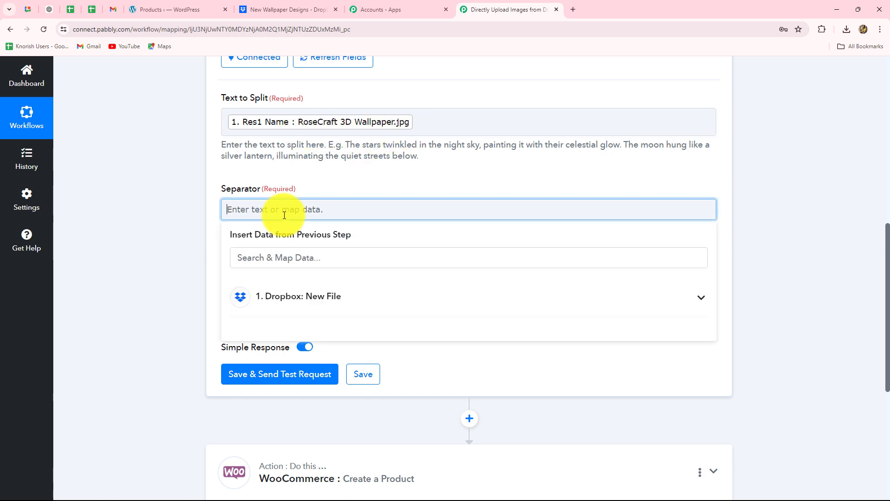
{"action": "type", "text": "."}
{"action": "left_click", "coordinate": [199, 265]}
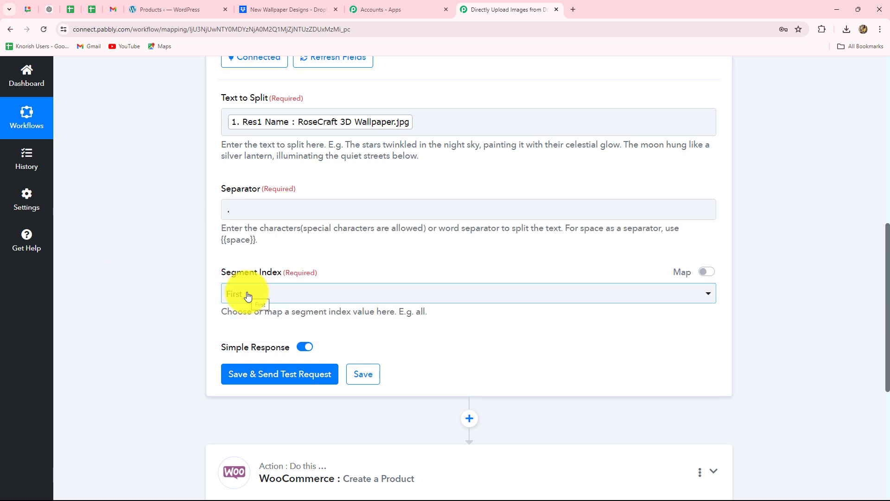
Set the Segment Index to First, then save the Split Text step with a test request and check its Result value.
{"action": "left_click", "coordinate": [264, 298]}
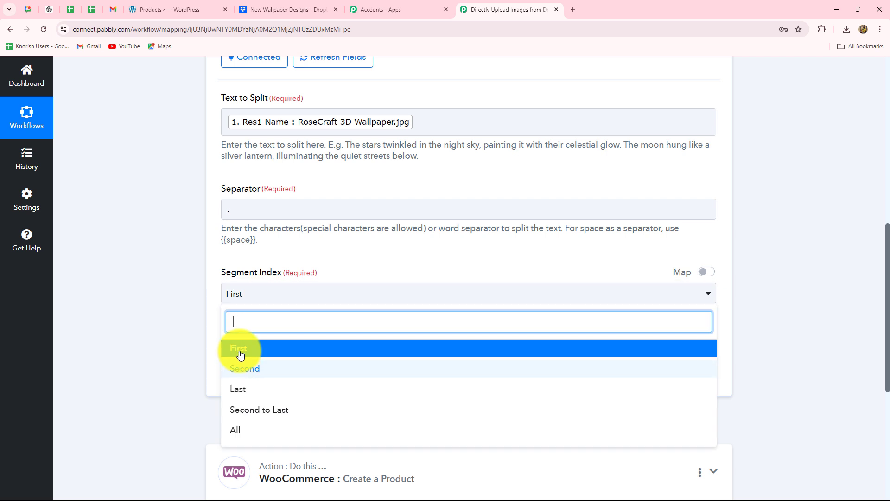
{"action": "left_click", "coordinate": [241, 355]}
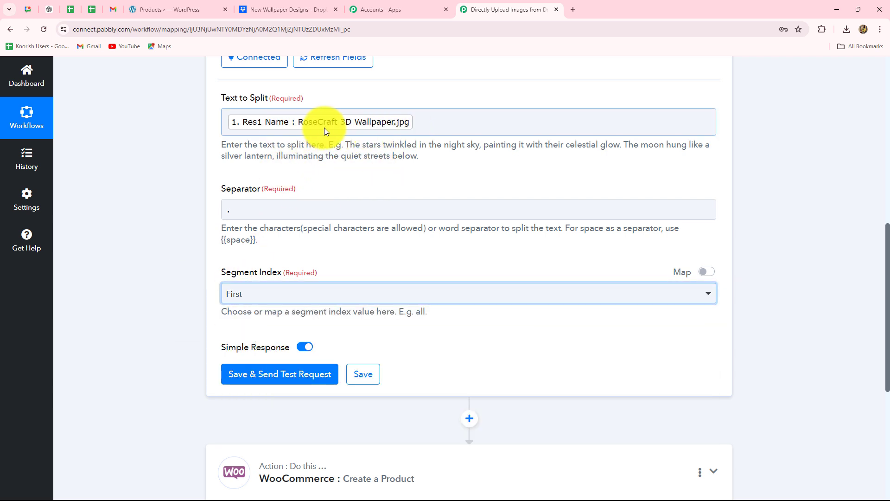
{"action": "left_click", "coordinate": [138, 316]}
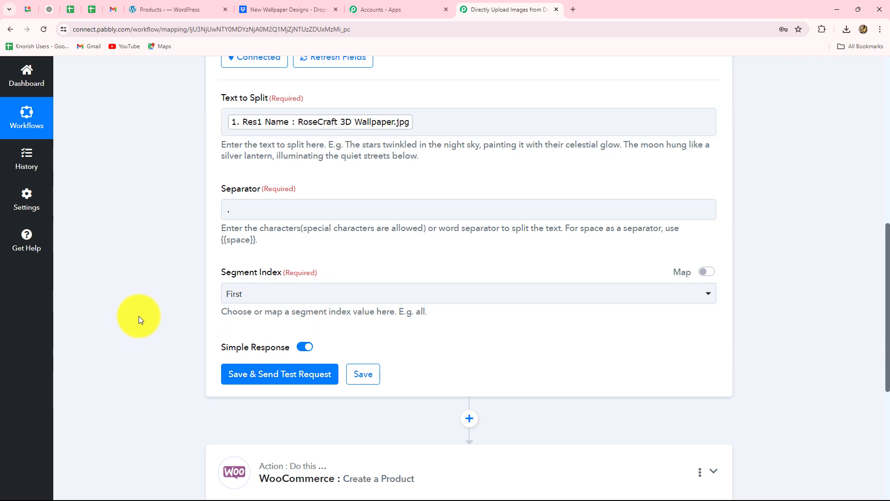
{"action": "scroll", "coordinate": [139, 315], "scroll_direction": "down", "scroll_amount": 3}
{"action": "left_click", "coordinate": [269, 240]}
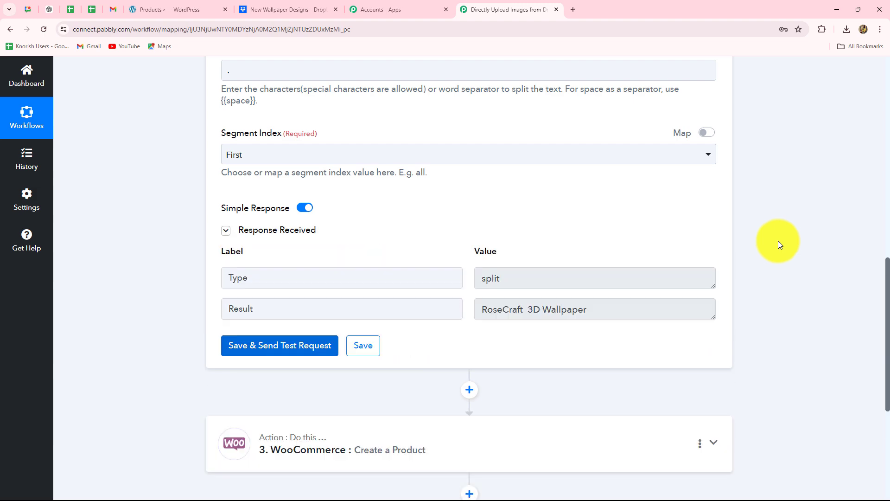
{"action": "left_click_drag", "start_coordinate": [586, 310], "coordinate": [481, 310]}
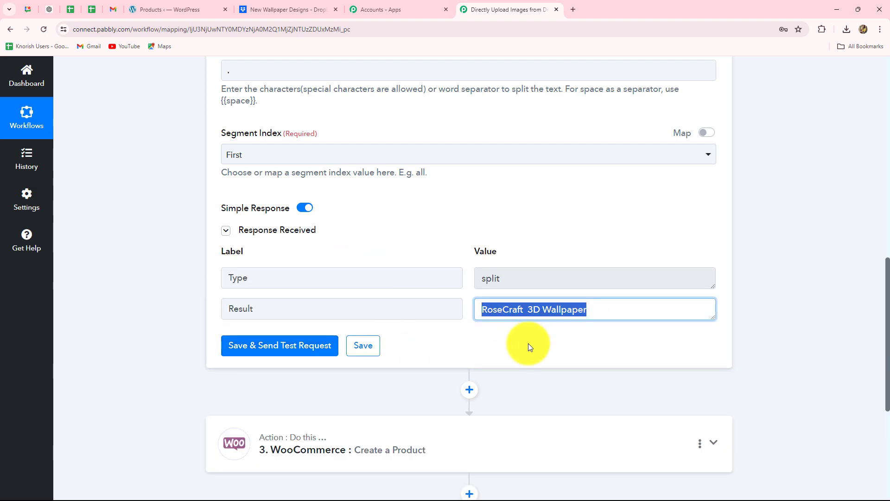
{"action": "left_click", "coordinate": [530, 347]}
Map the Result of the Split Text step into the Product Name field of WooCommerce's Create a Product action.
{"action": "scroll", "coordinate": [527, 343], "scroll_direction": "down", "scroll_amount": 5}
{"action": "left_click", "coordinate": [355, 220]}
{"action": "left_click", "coordinate": [273, 309]}
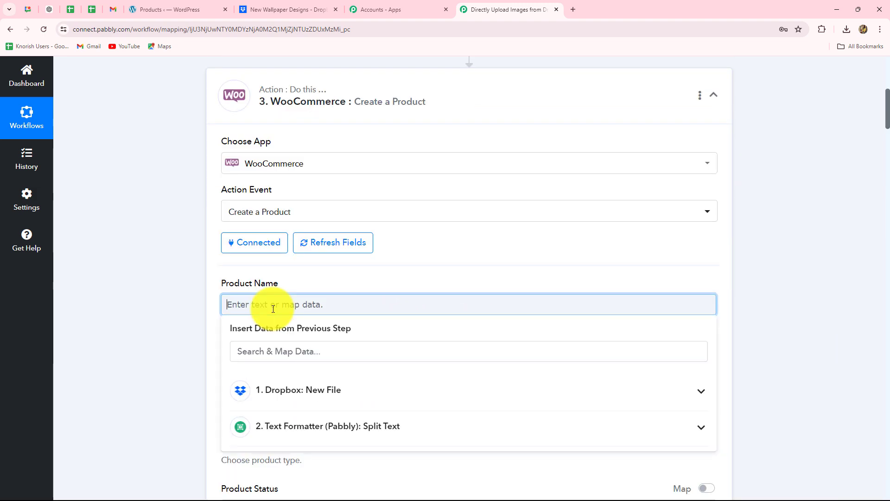
{"action": "scroll", "coordinate": [273, 309], "scroll_direction": "down", "scroll_amount": 3}
{"action": "left_click", "coordinate": [298, 304]}
{"action": "left_click", "coordinate": [298, 355]}
{"action": "left_click", "coordinate": [125, 317]}
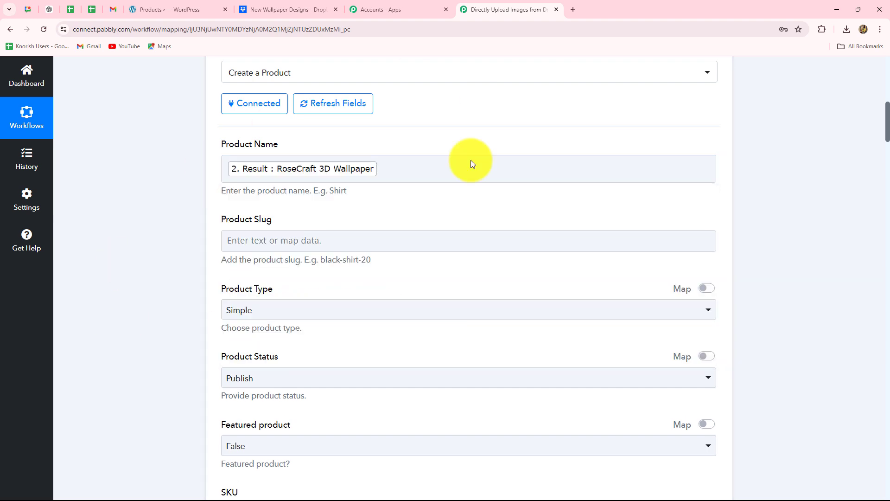
Choose Simple as the Product Type and keep Product Status at Publish and Catalog Visibility at Visible.
{"action": "scroll", "coordinate": [155, 305], "scroll_direction": "down", "scroll_amount": 3}
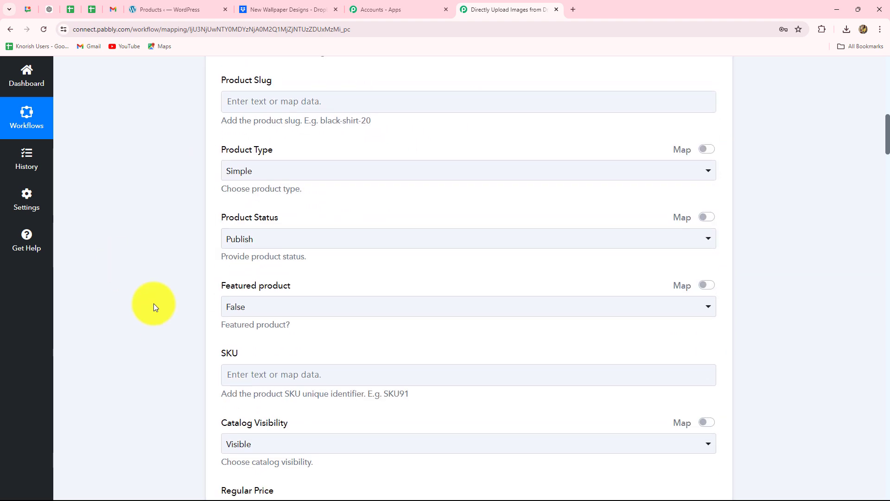
{"action": "left_click", "coordinate": [254, 181]}
{"action": "left_click", "coordinate": [229, 232]}
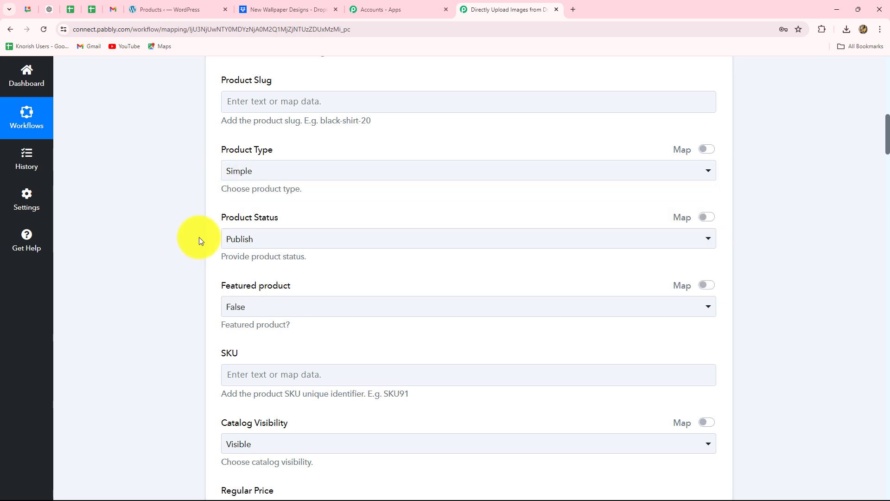
{"action": "scroll", "coordinate": [268, 141], "scroll_direction": "down", "scroll_amount": 2}
{"action": "left_click", "coordinate": [267, 141]}
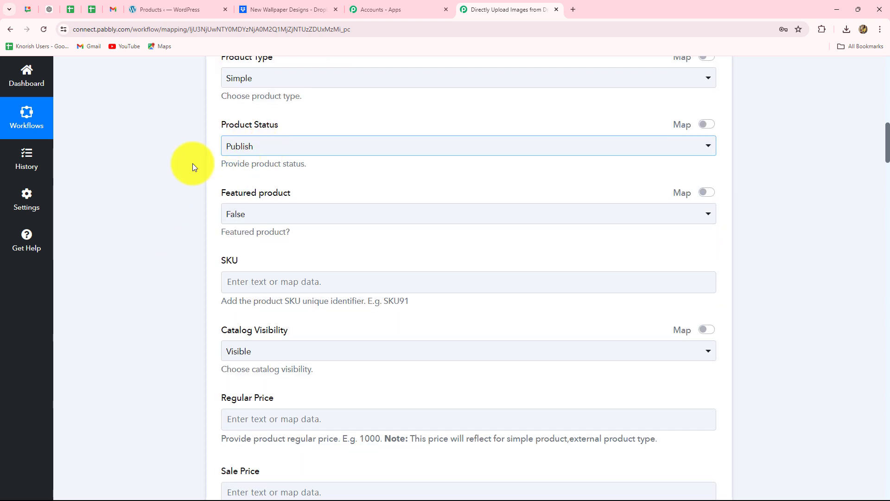
{"action": "scroll", "coordinate": [194, 184], "scroll_direction": "down", "scroll_amount": 3}
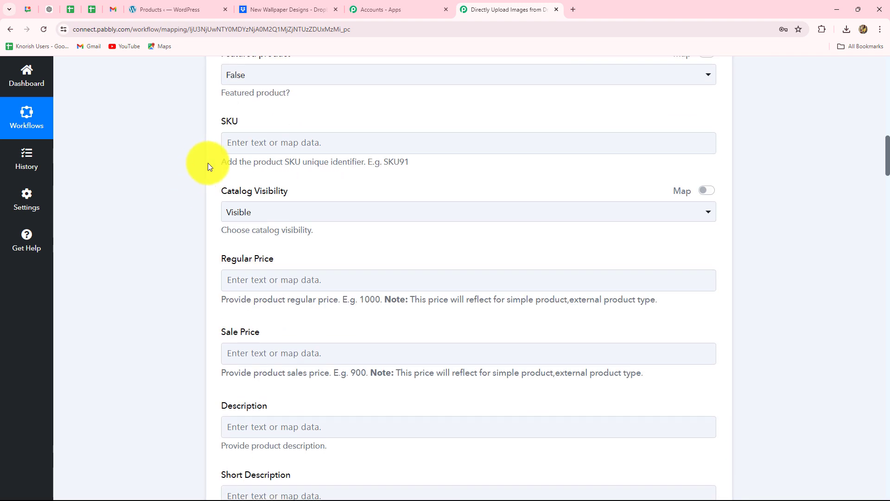
{"action": "scroll", "coordinate": [213, 153], "scroll_direction": "down", "scroll_amount": 1}
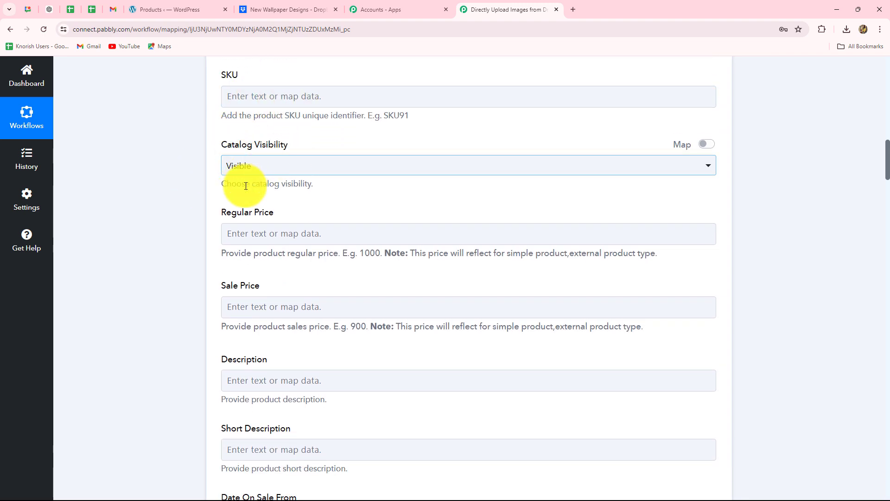
Set the product's Regular Price to 250.
{"action": "left_click", "coordinate": [256, 239]}
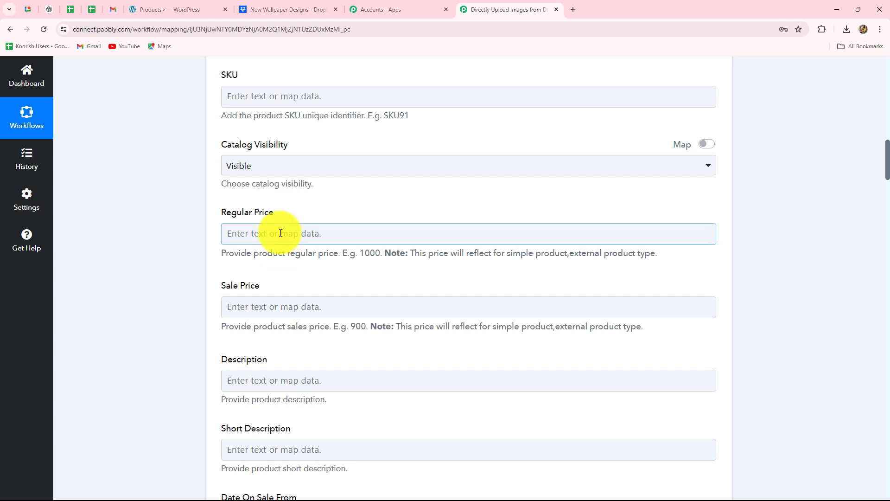
{"action": "left_click", "coordinate": [274, 237]}
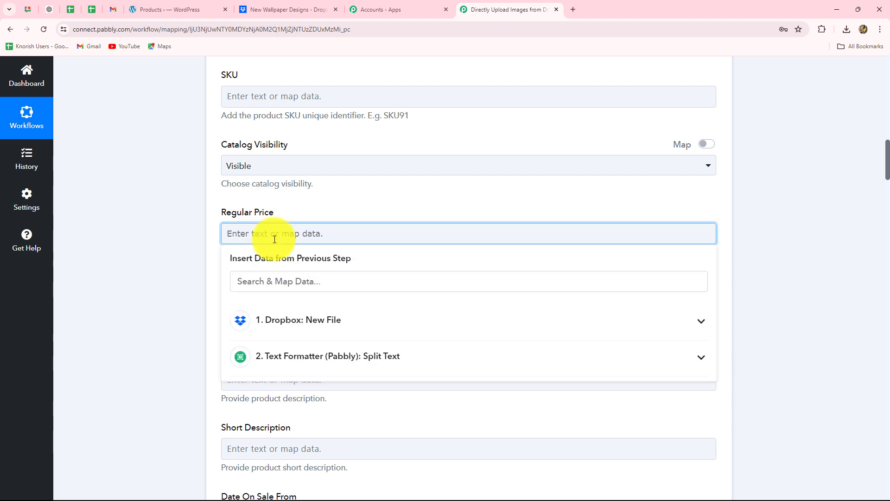
{"action": "type", "text": "250"}
{"action": "left_click", "coordinate": [185, 257]}
{"action": "scroll", "coordinate": [185, 257], "scroll_direction": "down", "scroll_amount": 3}
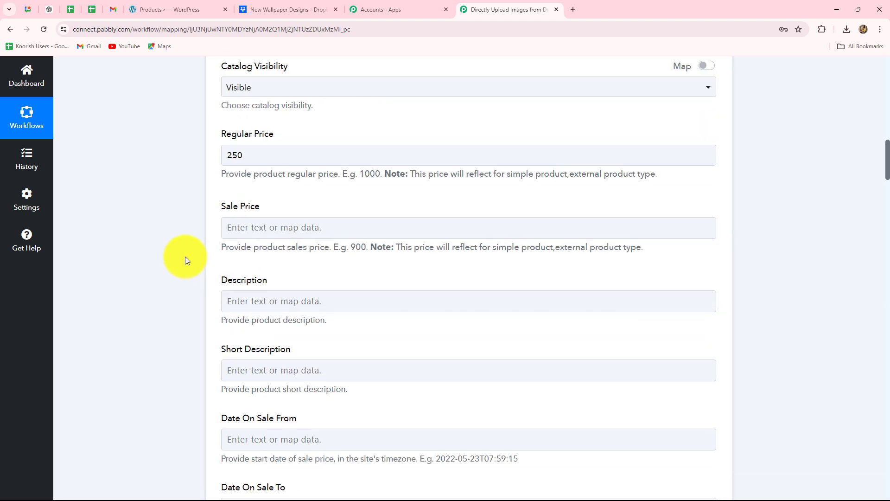
Set the product's Sale Price to 210.
{"action": "left_click", "coordinate": [264, 167]}
{"action": "type", "text": "210"}
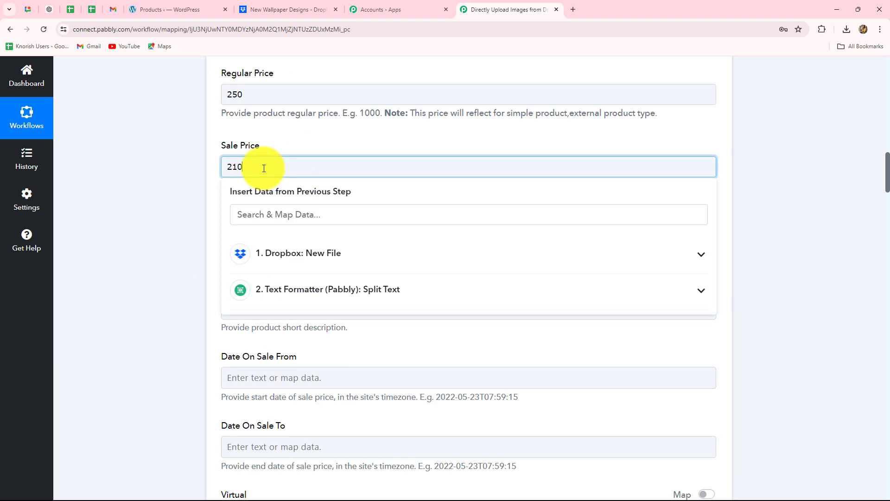
{"action": "left_click", "coordinate": [156, 204]}
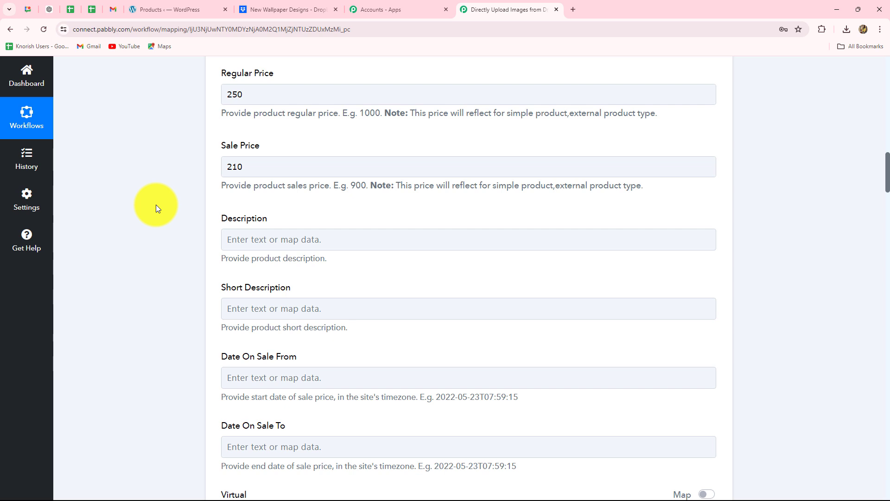
{"action": "double_click", "coordinate": [244, 174]}
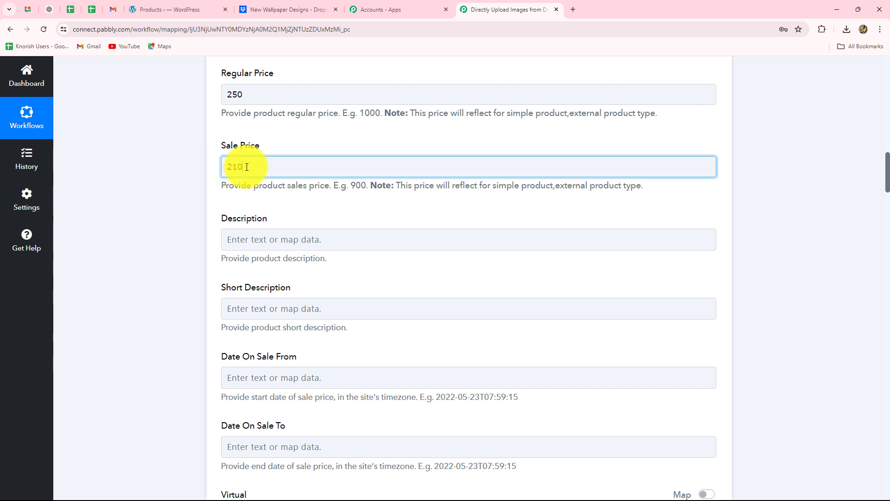
{"action": "left_click", "coordinate": [182, 193]}
Look through the description, tax and stock fields of the Create a Product action.
{"action": "scroll", "coordinate": [182, 193], "scroll_direction": "down", "scroll_amount": 2}
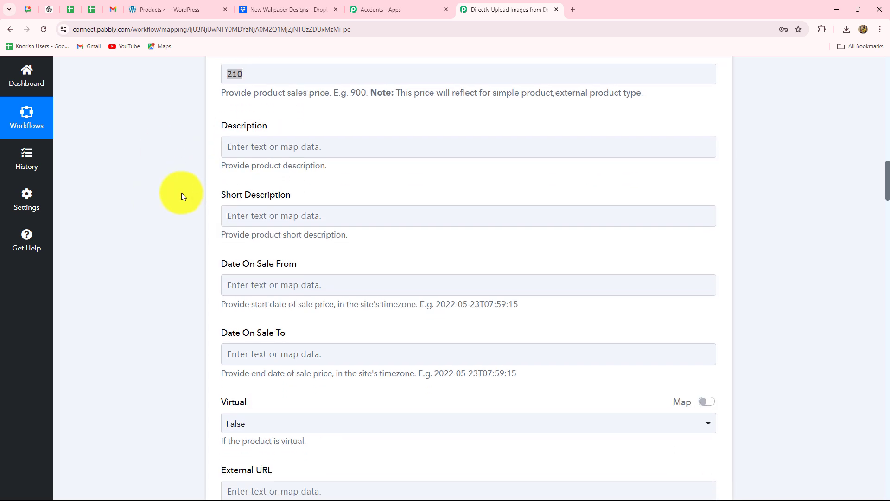
{"action": "left_click", "coordinate": [259, 152]}
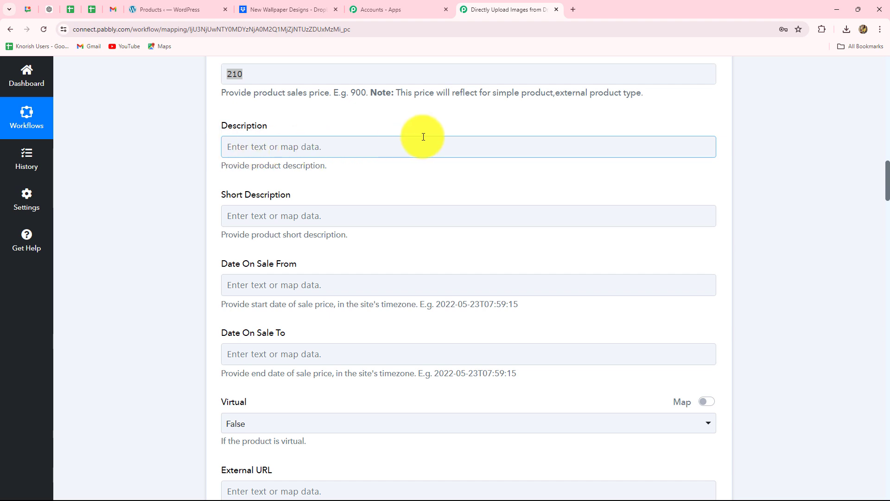
{"action": "scroll", "coordinate": [413, 299], "scroll_direction": "up", "scroll_amount": 7}
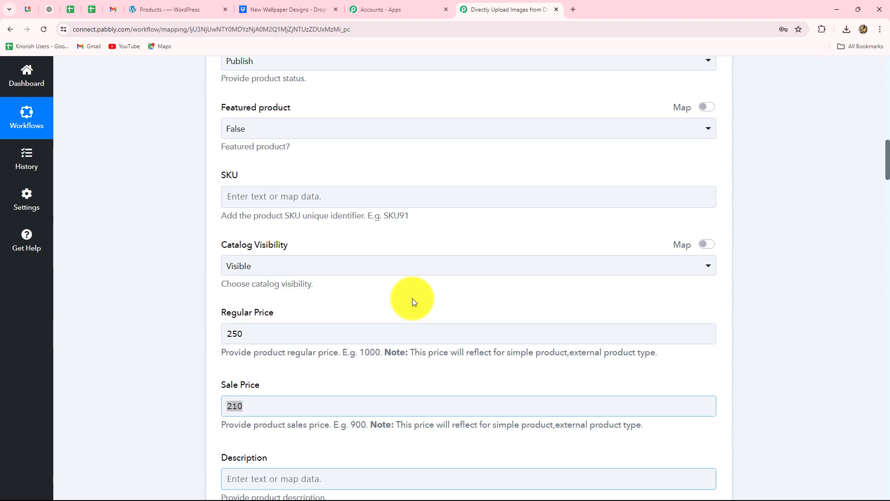
{"action": "scroll", "coordinate": [413, 299], "scroll_direction": "down", "scroll_amount": 11}
{"action": "scroll", "coordinate": [413, 299], "scroll_direction": "down", "scroll_amount": 3}
{"action": "scroll", "coordinate": [412, 302], "scroll_direction": "down", "scroll_amount": 2}
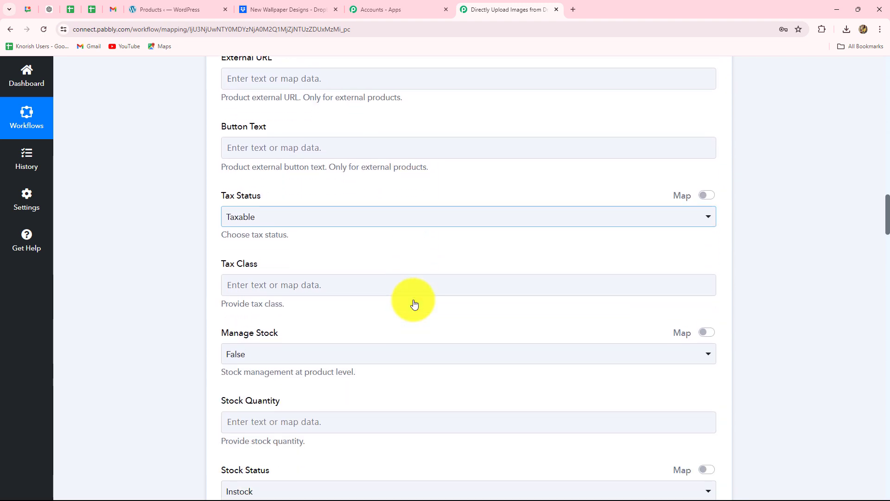
{"action": "scroll", "coordinate": [350, 294], "scroll_direction": "down", "scroll_amount": 4}
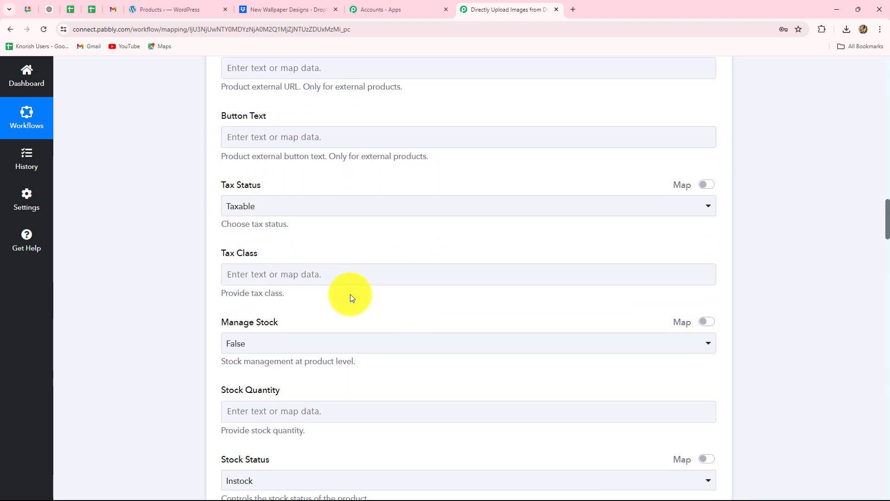
{"action": "scroll", "coordinate": [350, 294], "scroll_direction": "down", "scroll_amount": 1}
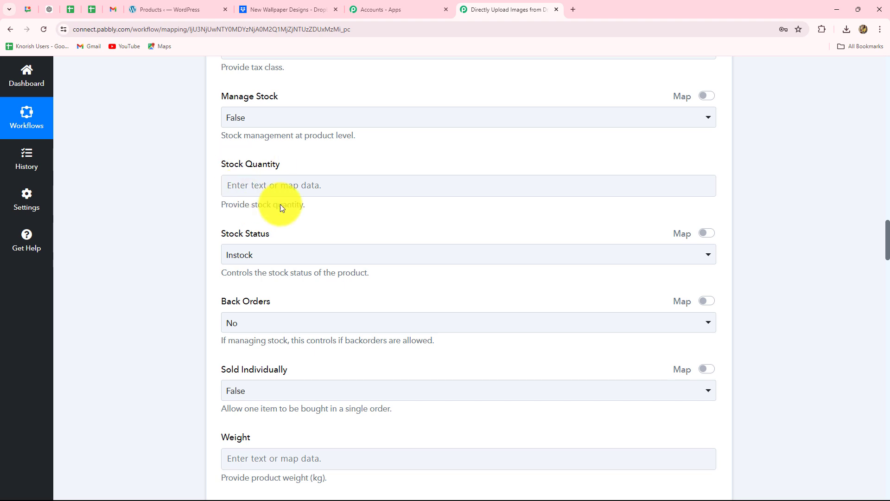
{"action": "scroll", "coordinate": [330, 222], "scroll_direction": "down", "scroll_amount": 2}
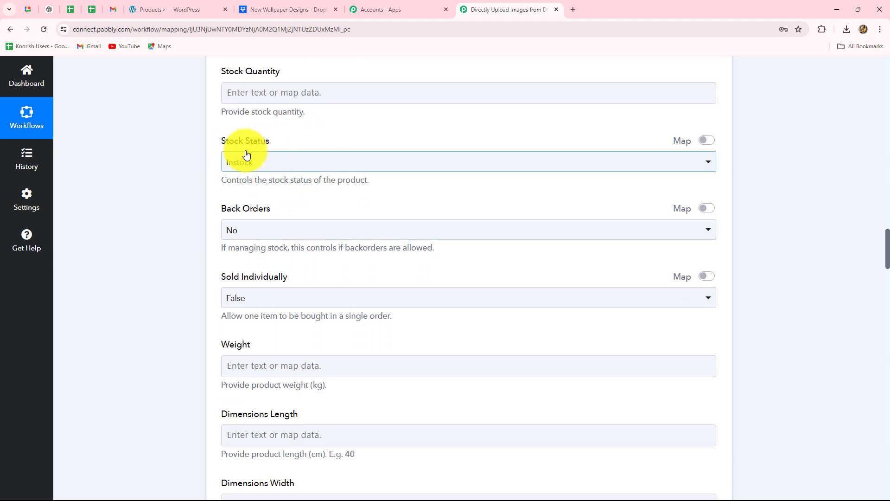
{"action": "scroll", "coordinate": [257, 250], "scroll_direction": "down", "scroll_amount": 2}
Map the Res3 Shareable Link from the Dropbox New File trigger into the Line Item - Image URL field.
{"action": "scroll", "coordinate": [258, 251], "scroll_direction": "down", "scroll_amount": 13}
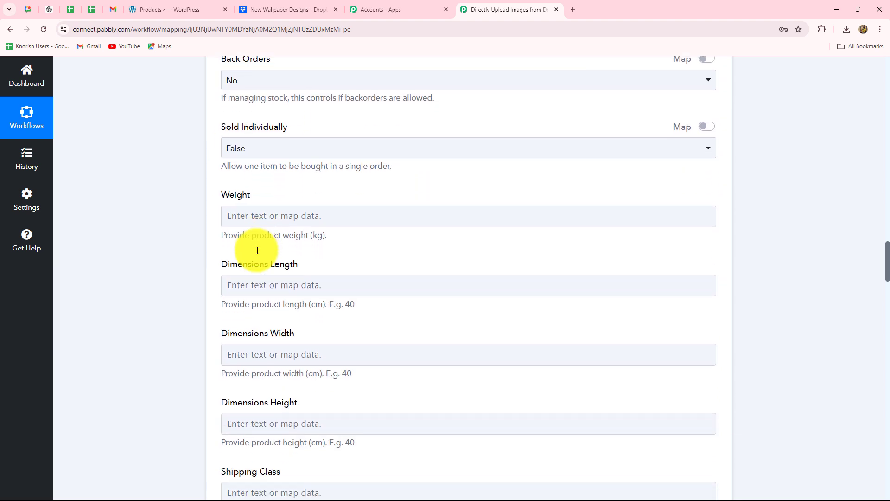
{"action": "scroll", "coordinate": [257, 250], "scroll_direction": "down", "scroll_amount": 15}
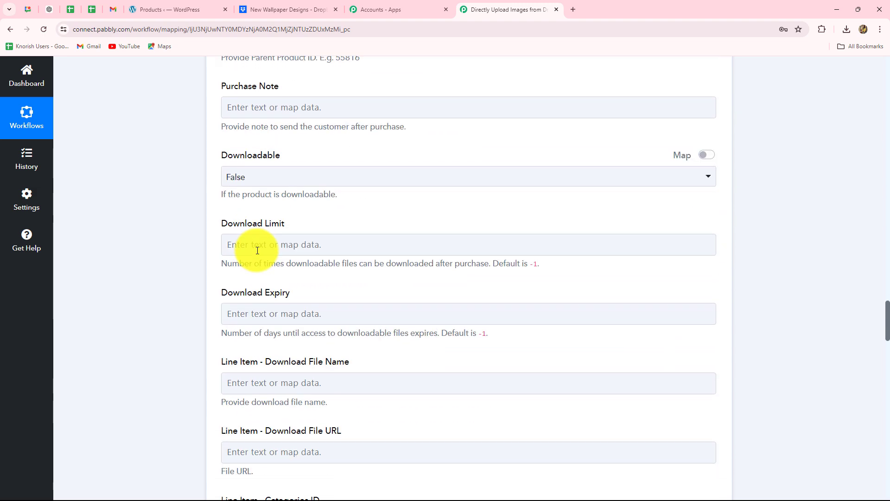
{"action": "scroll", "coordinate": [257, 253], "scroll_direction": "down", "scroll_amount": 5}
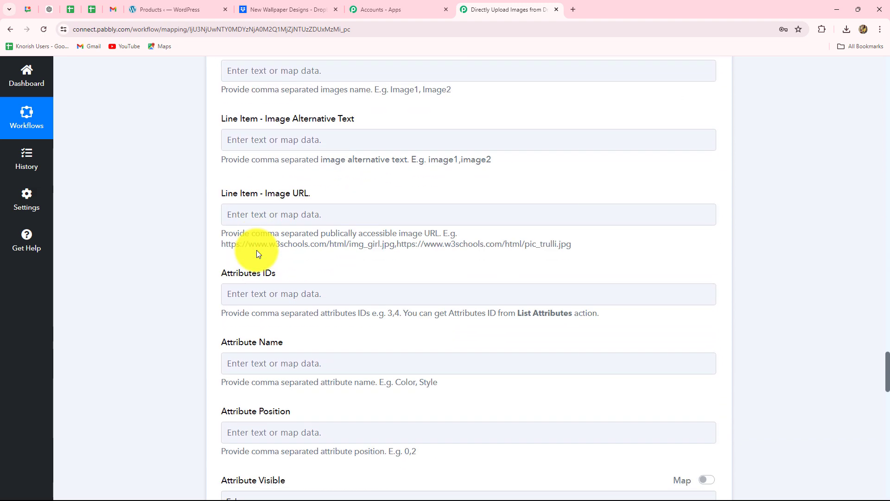
{"action": "left_click", "coordinate": [231, 199]}
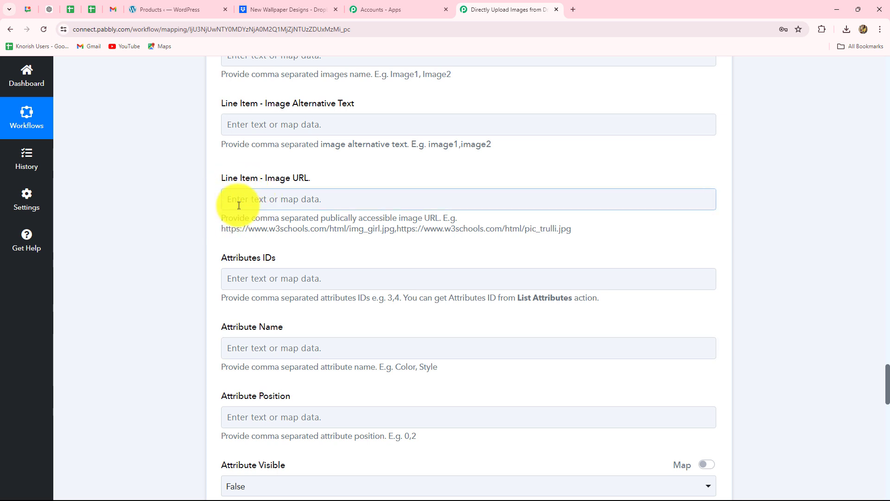
{"action": "left_click", "coordinate": [316, 204]}
{"action": "left_click", "coordinate": [318, 287]}
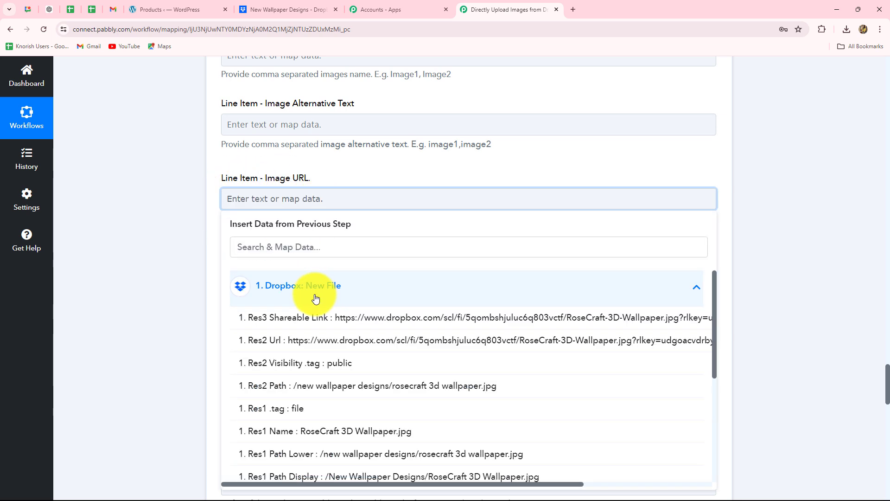
{"action": "left_click", "coordinate": [368, 319]}
{"action": "left_click", "coordinate": [152, 289]}
Save the WooCommerce Create a Product step and send a test request.
{"action": "scroll", "coordinate": [260, 287], "scroll_direction": "down", "scroll_amount": 5}
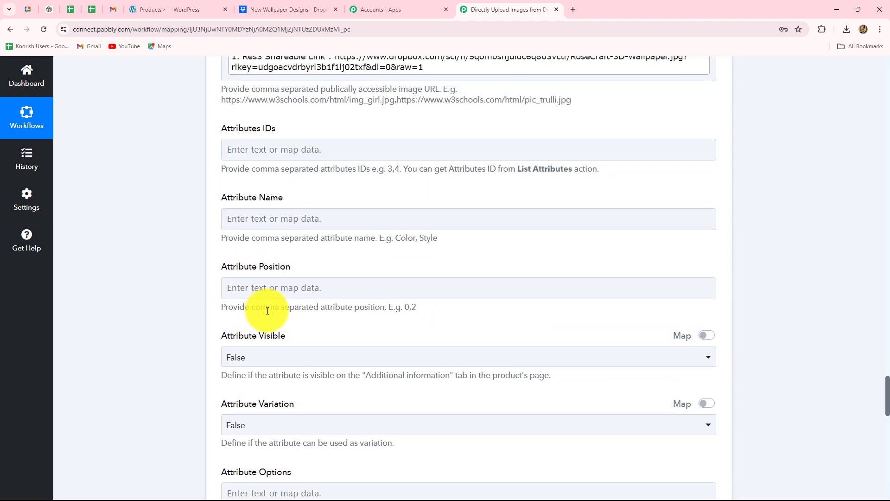
{"action": "scroll", "coordinate": [268, 311], "scroll_direction": "down", "scroll_amount": 15}
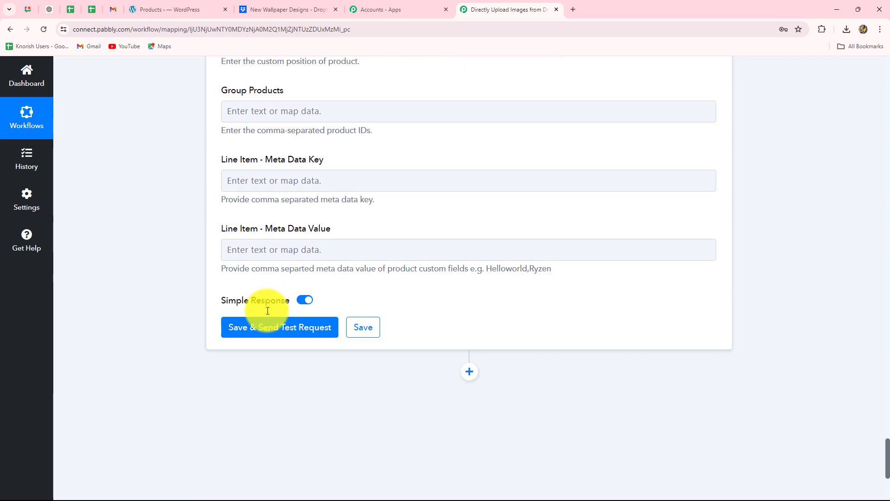
{"action": "scroll", "coordinate": [267, 310], "scroll_direction": "down", "scroll_amount": 3}
{"action": "left_click", "coordinate": [272, 197]}
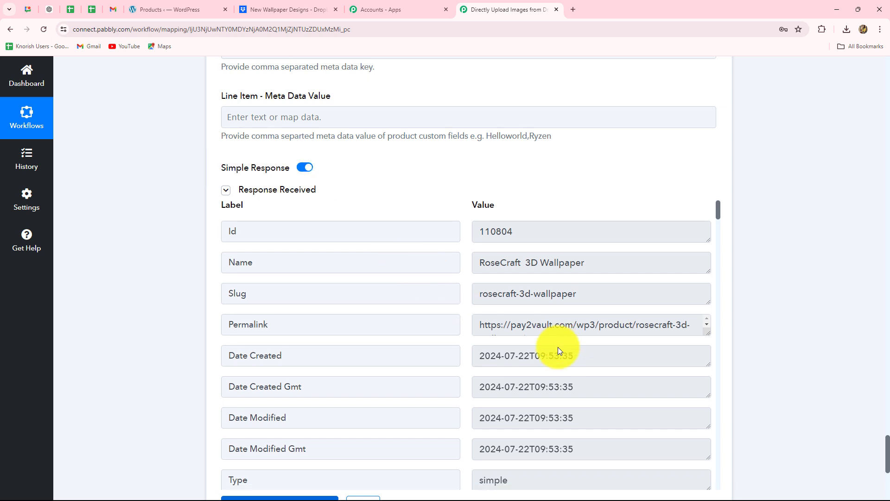
Examine the Name, Permalink, Id and Date Created values in the received WooCommerce response.
{"action": "scroll", "coordinate": [558, 347], "scroll_direction": "down", "scroll_amount": 3}
{"action": "scroll", "coordinate": [607, 272], "scroll_direction": "up", "scroll_amount": 3}
{"action": "left_click_drag", "start_coordinate": [607, 273], "coordinate": [392, 269]}
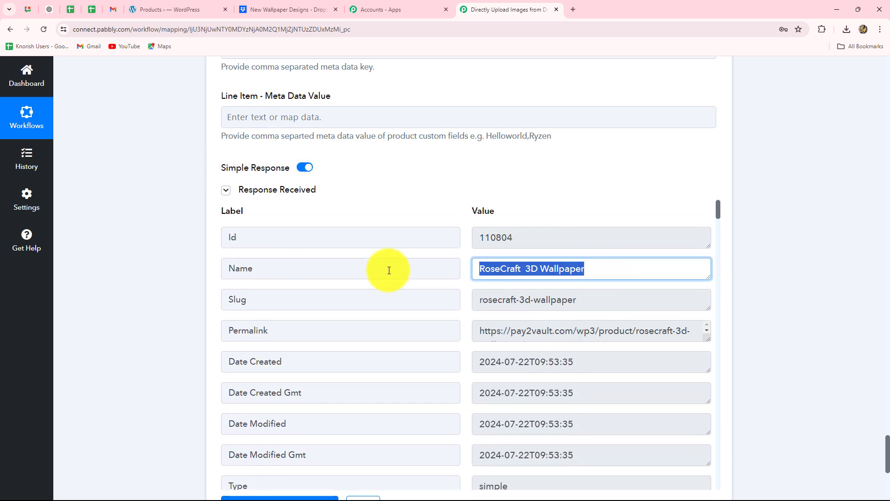
{"action": "left_click_drag", "start_coordinate": [483, 330], "coordinate": [729, 332]}
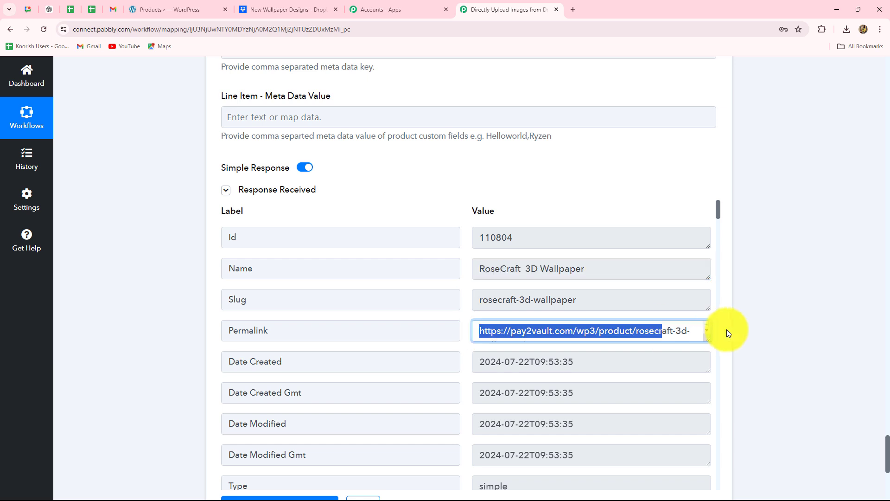
{"action": "left_click_drag", "start_coordinate": [556, 238], "coordinate": [430, 239]}
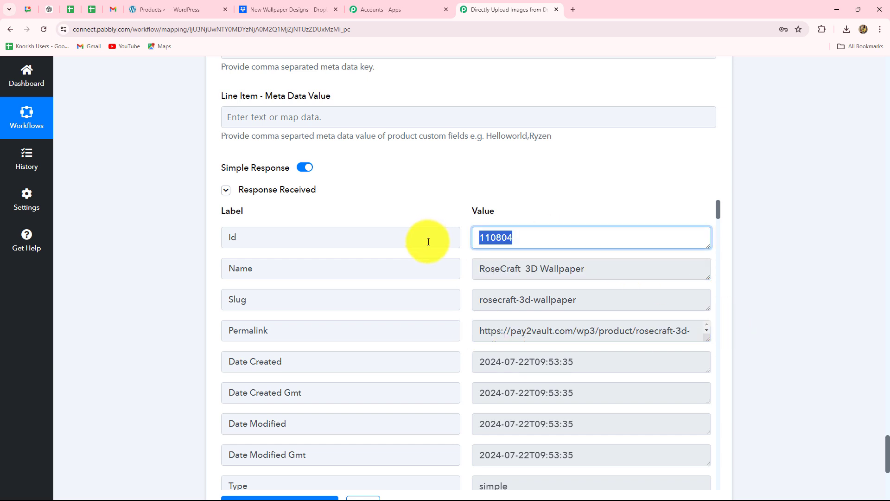
{"action": "left_click_drag", "start_coordinate": [617, 368], "coordinate": [408, 370]}
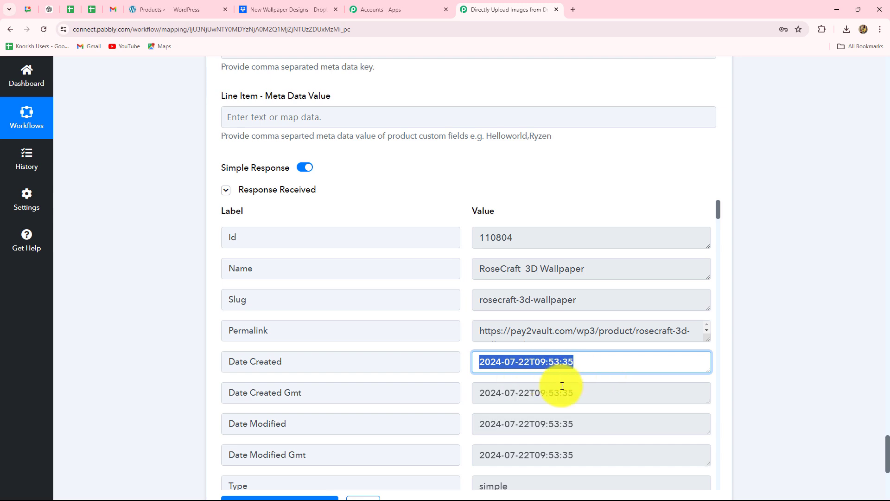
{"action": "scroll", "coordinate": [561, 383], "scroll_direction": "up", "scroll_amount": 5}
{"action": "scroll", "coordinate": [561, 383], "scroll_direction": "down", "scroll_amount": 5}
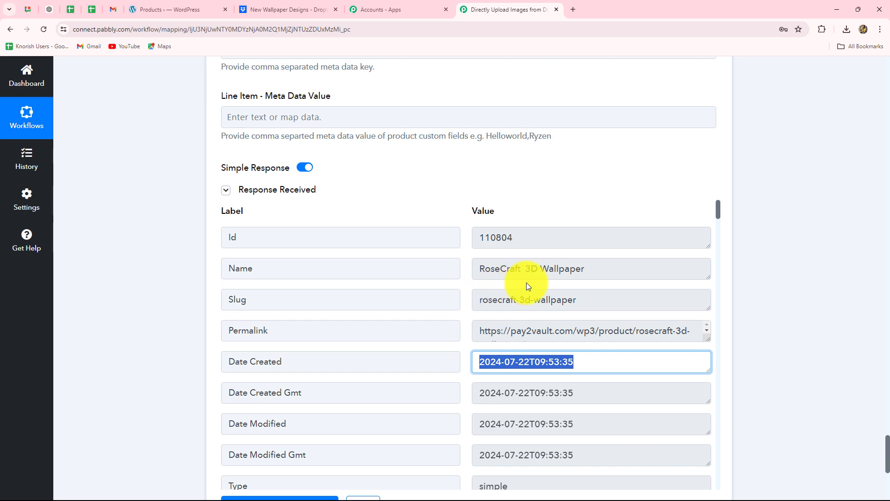
Switch to the WordPress admin and reload the full product list to check for the RoseCraft 3D Wallpaper product.
{"action": "left_click", "coordinate": [194, 5]}
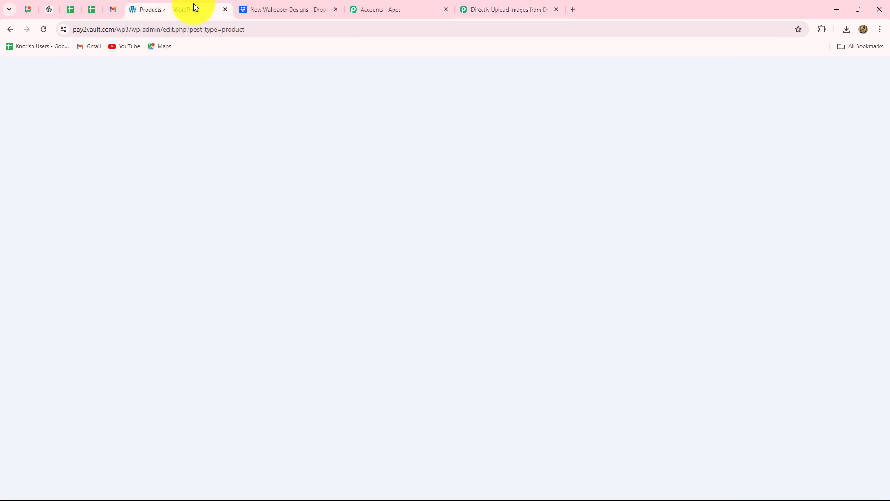
{"action": "left_click", "coordinate": [27, 265]}
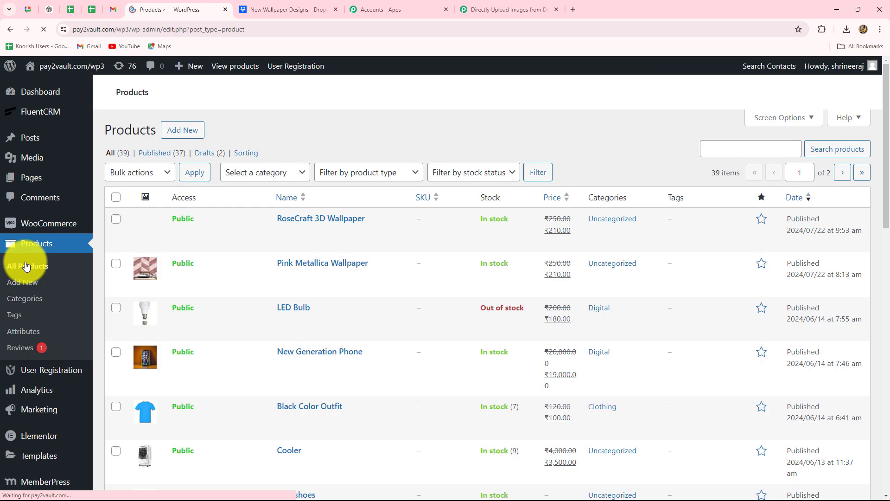
{"action": "scroll", "coordinate": [168, 278], "scroll_direction": "down", "scroll_amount": 10}
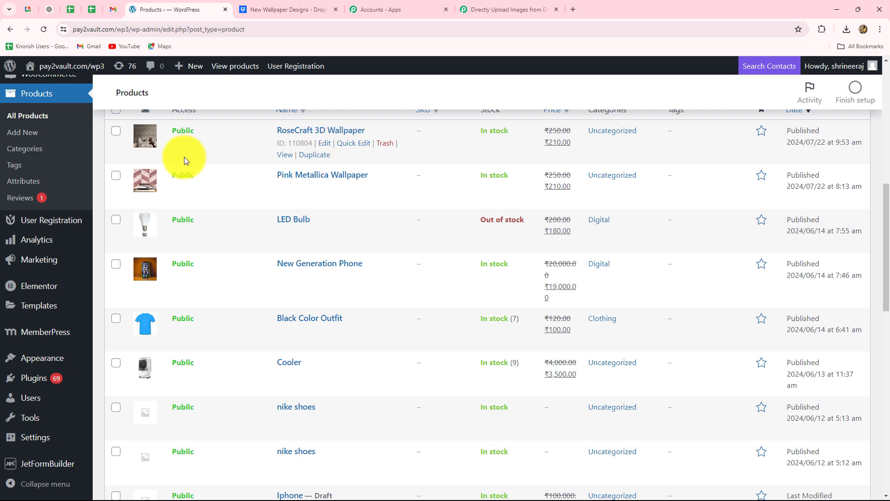
{"action": "scroll", "coordinate": [464, 186], "scroll_direction": "up", "scroll_amount": 1}
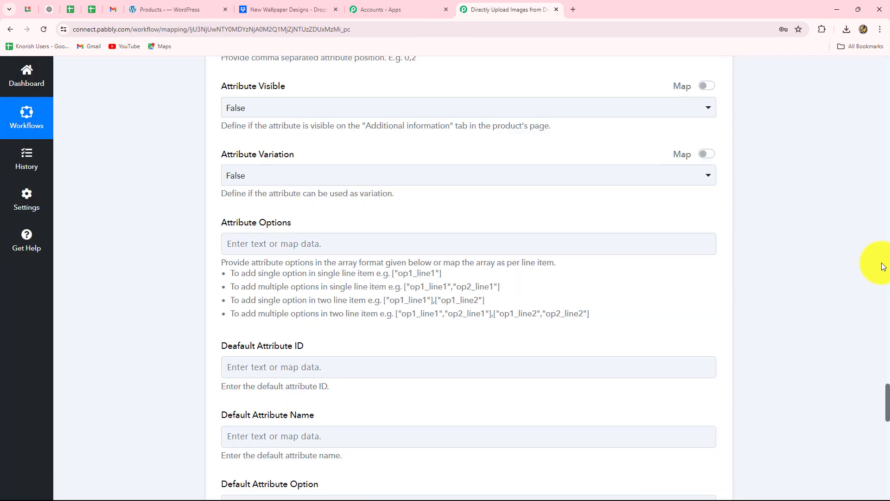
Return to the Pabbly Connect workflow and collapse the Create a Product step to review the whole trigger and action sequence.
{"action": "scroll", "coordinate": [878, 271], "scroll_direction": "up", "scroll_amount": 10}
{"action": "scroll", "coordinate": [881, 271], "scroll_direction": "up", "scroll_amount": 20}
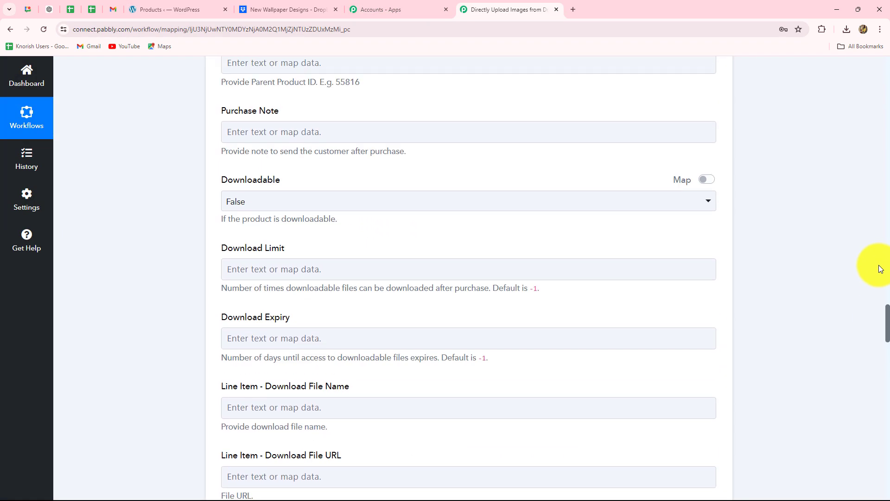
{"action": "scroll", "coordinate": [880, 267], "scroll_direction": "up", "scroll_amount": 20}
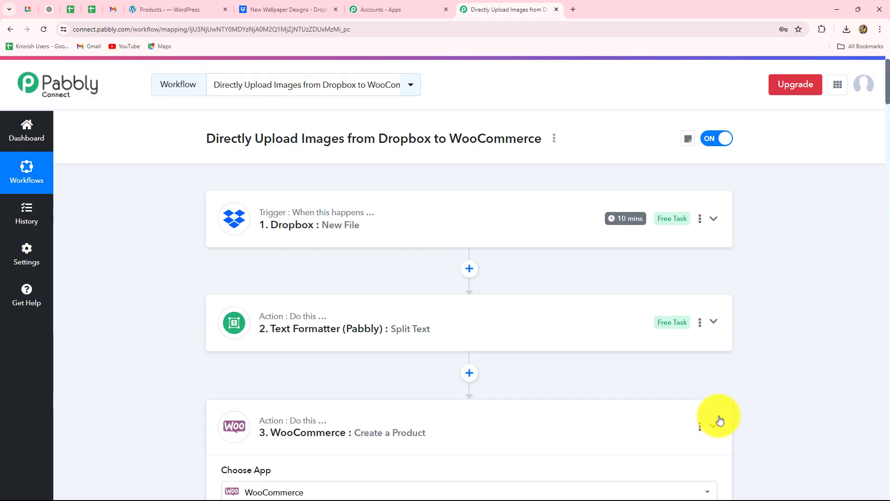
{"action": "left_click", "coordinate": [719, 421]}
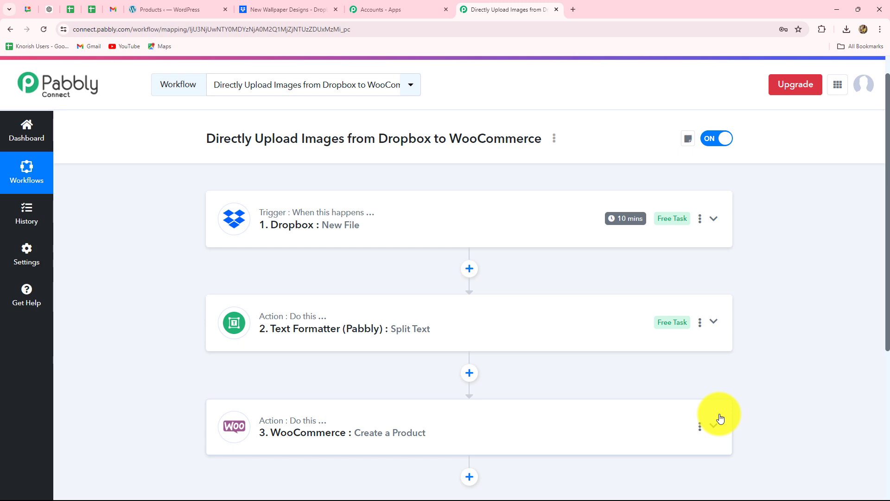
{"action": "scroll", "coordinate": [886, 325], "scroll_direction": "down", "scroll_amount": 3}
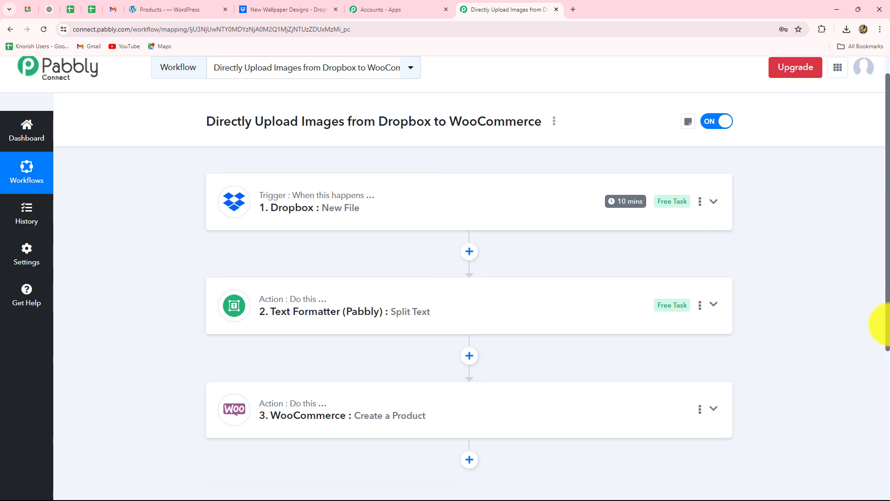
{"action": "scroll", "coordinate": [887, 327], "scroll_direction": "up", "scroll_amount": 3}
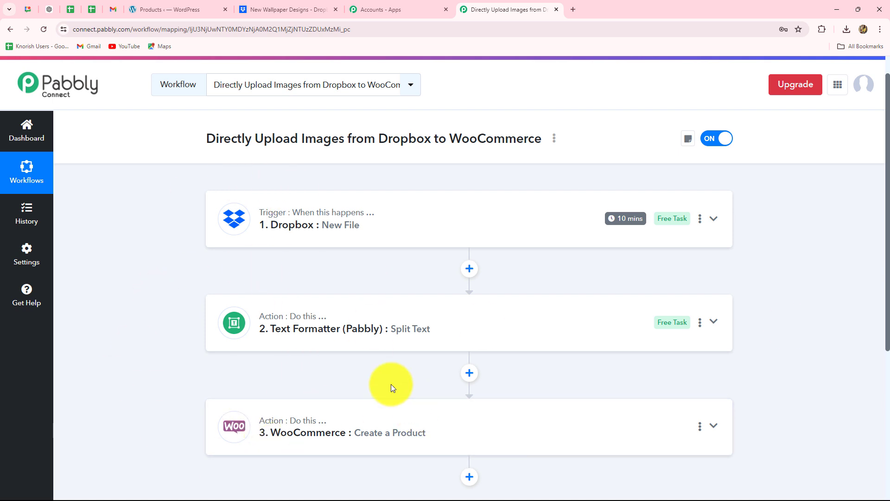
Switch to Dropbox and upload the file Floral Multicolor Wallpaper.webp into the New Wallpaper Designs folder.
{"action": "left_click", "coordinate": [290, 9]}
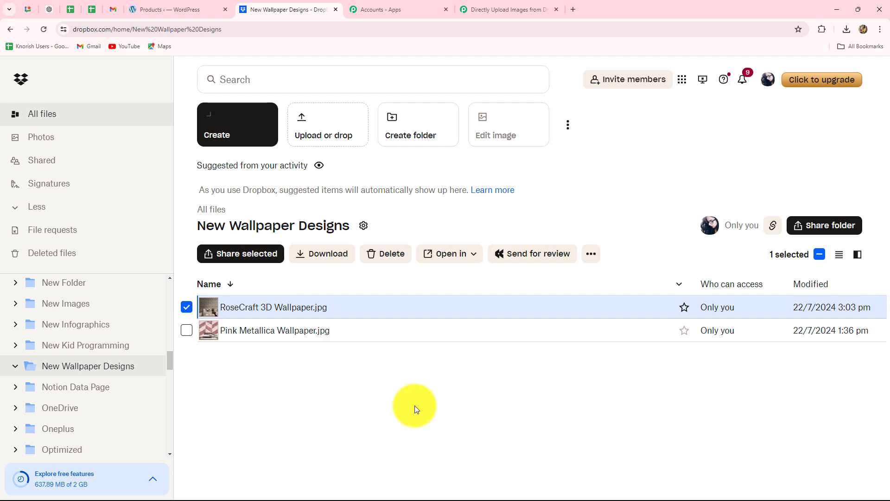
{"action": "left_click", "coordinate": [173, 15]}
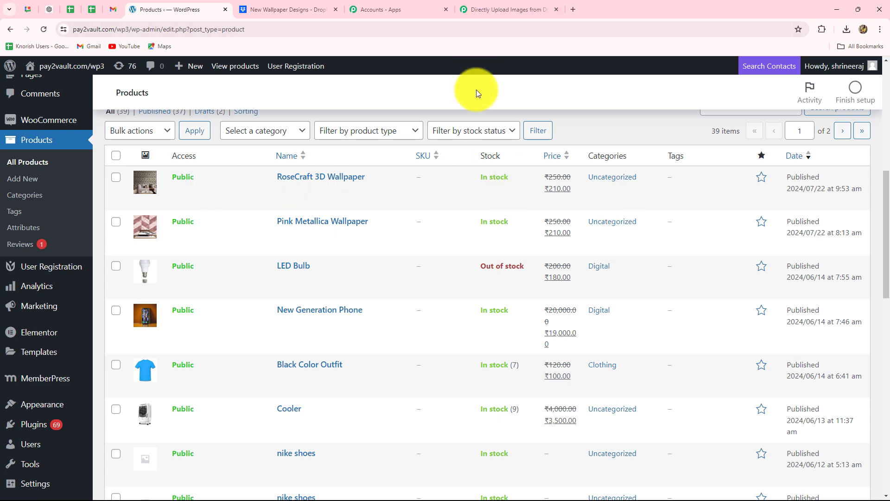
{"action": "left_click", "coordinate": [320, 15]}
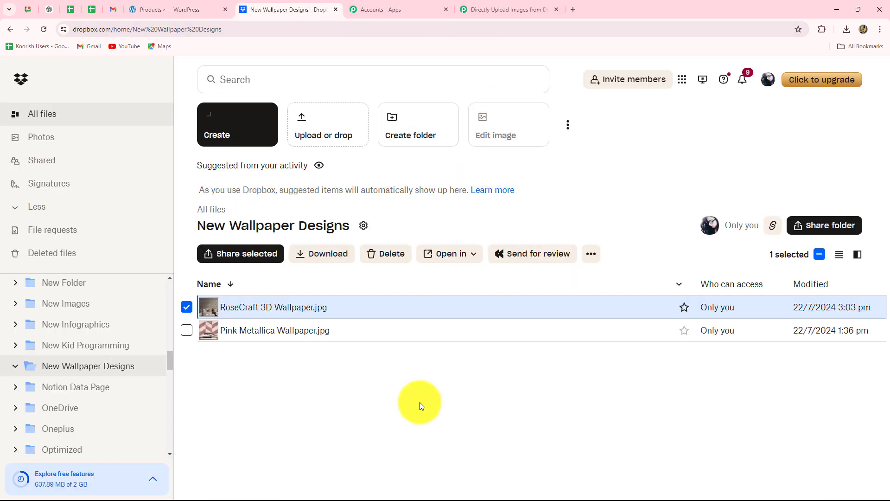
{"action": "left_click", "coordinate": [325, 130]}
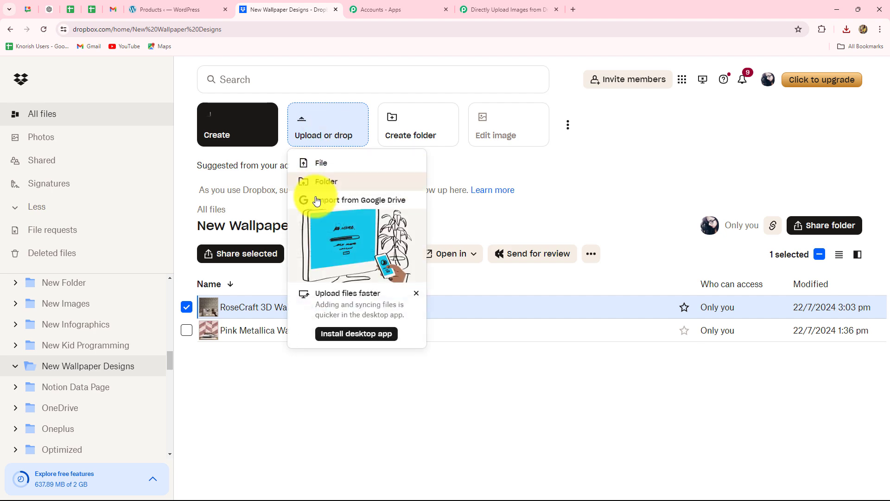
{"action": "left_click", "coordinate": [327, 170]}
{"action": "left_click", "coordinate": [390, 327]}
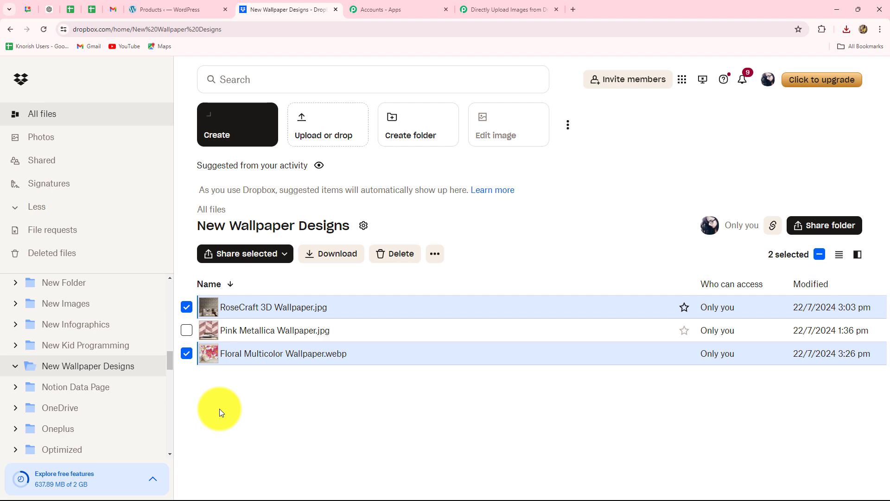
Check the WordPress product list for the Floral Multicolor Wallpaper product, its image and prices, then return to the Pabbly Connect workflow.
{"action": "key", "text": "ctrl+shift+Tab"}
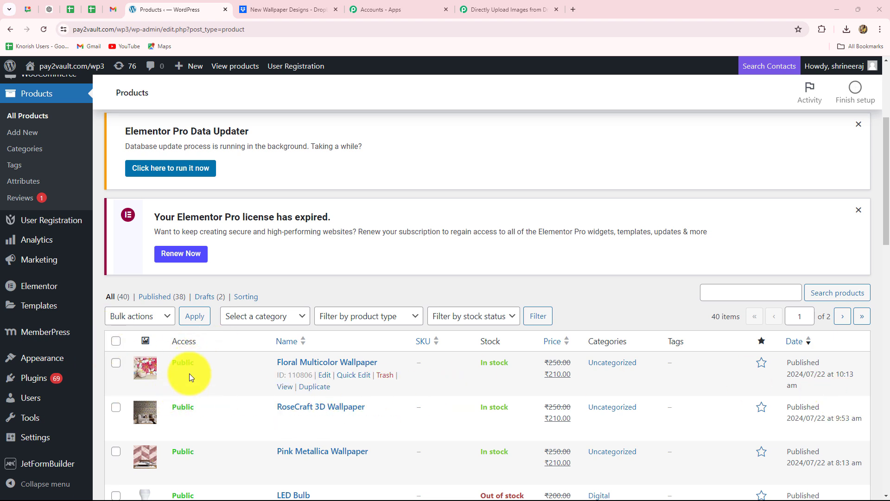
{"action": "left_click", "coordinate": [480, 6]}
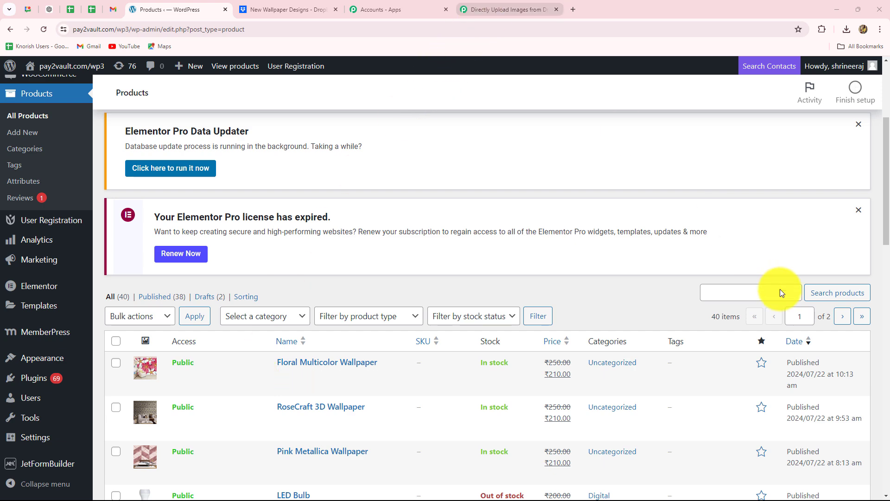